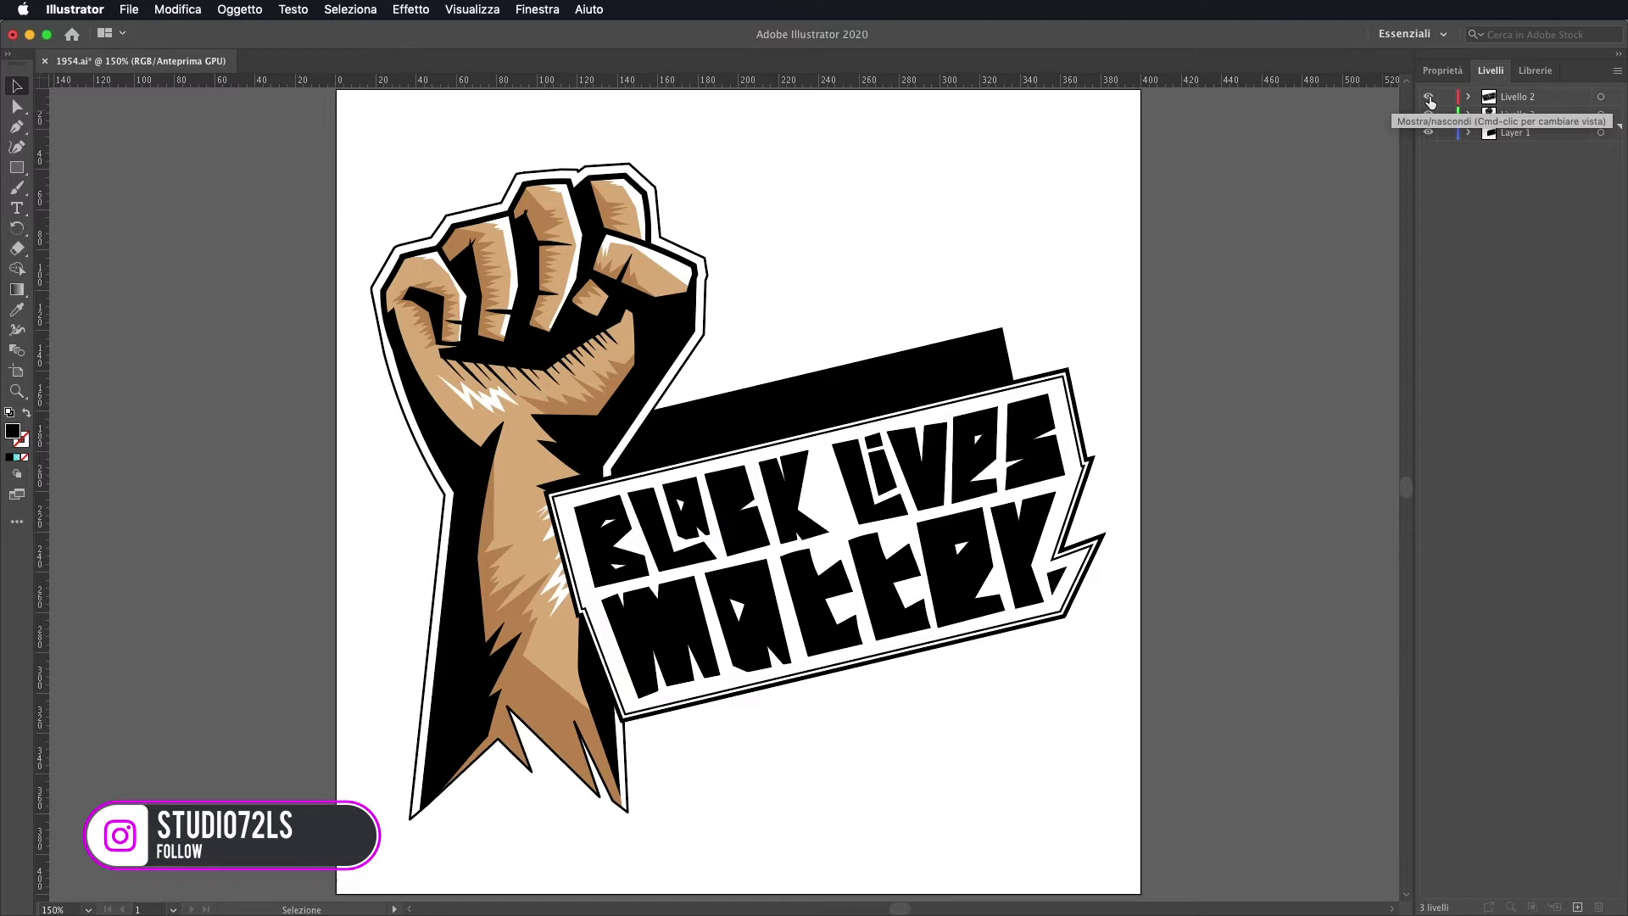
Hide and re-show the Livello 2 banner, Livello 3 fist and Layer 1 backing layers to check each.
left_click(1430, 98)
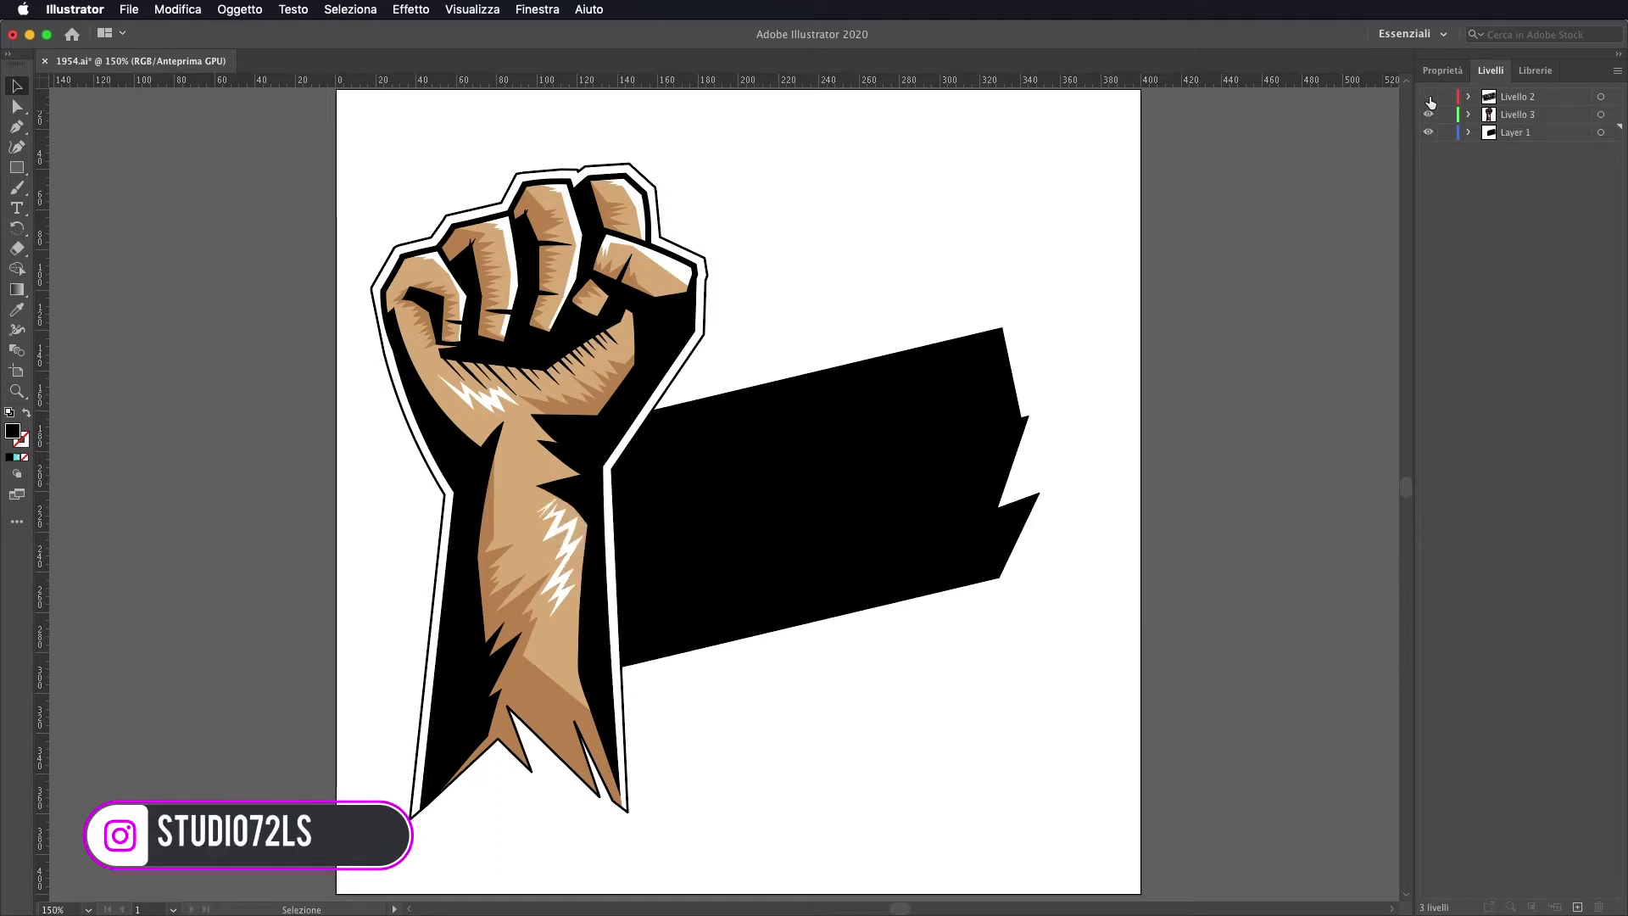
left_click(1429, 98)
left_click(1429, 115)
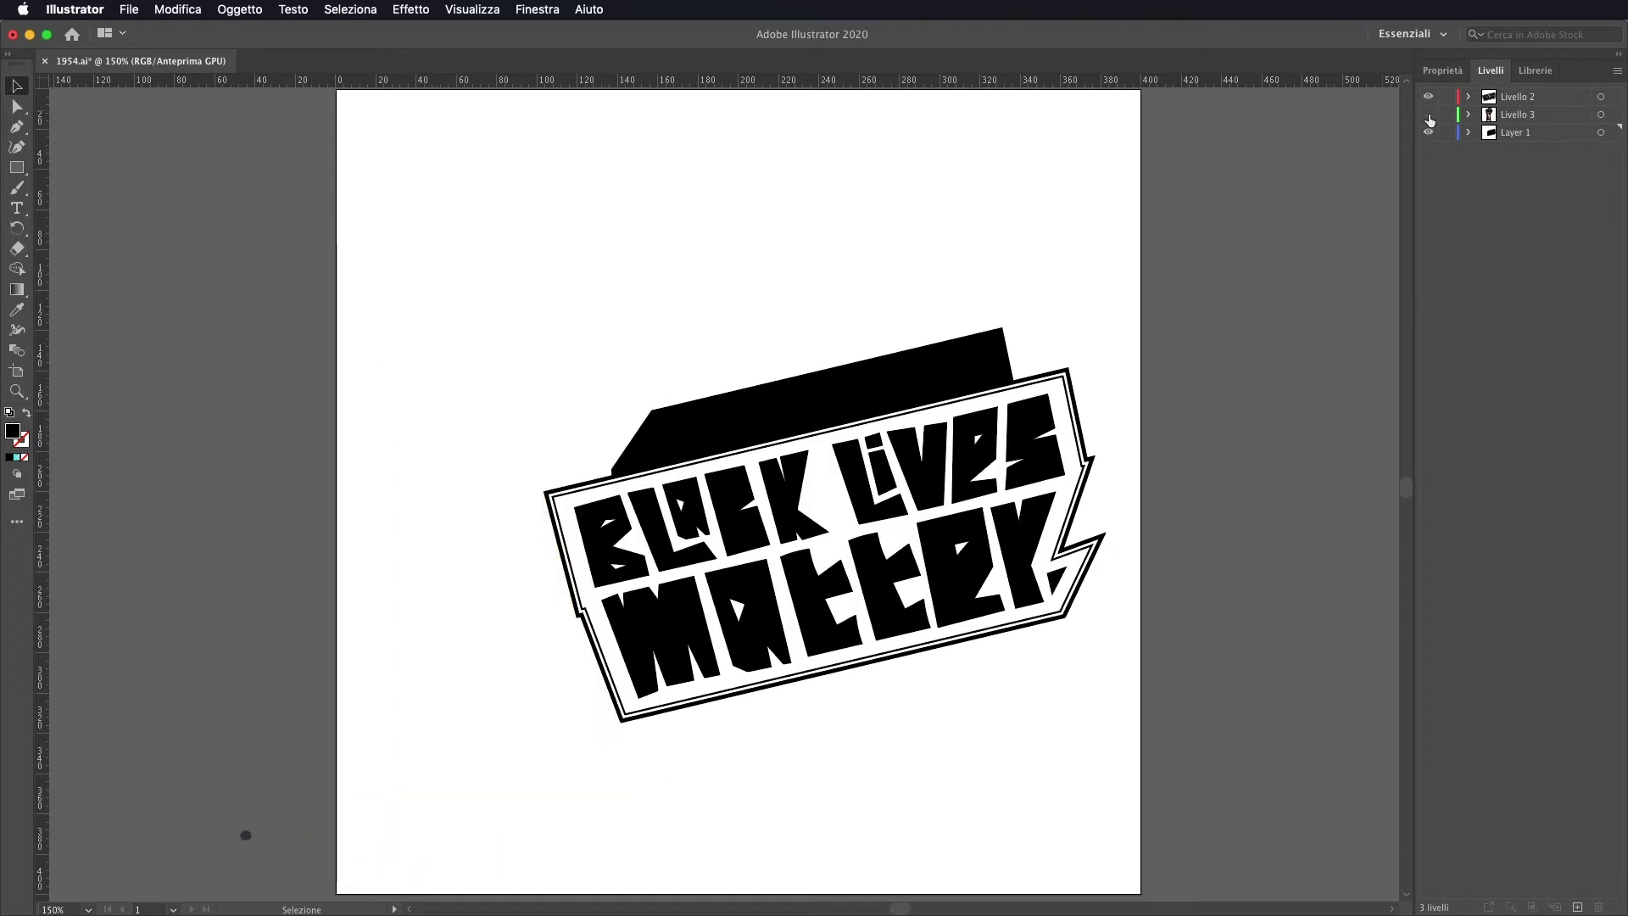
left_click(1429, 114)
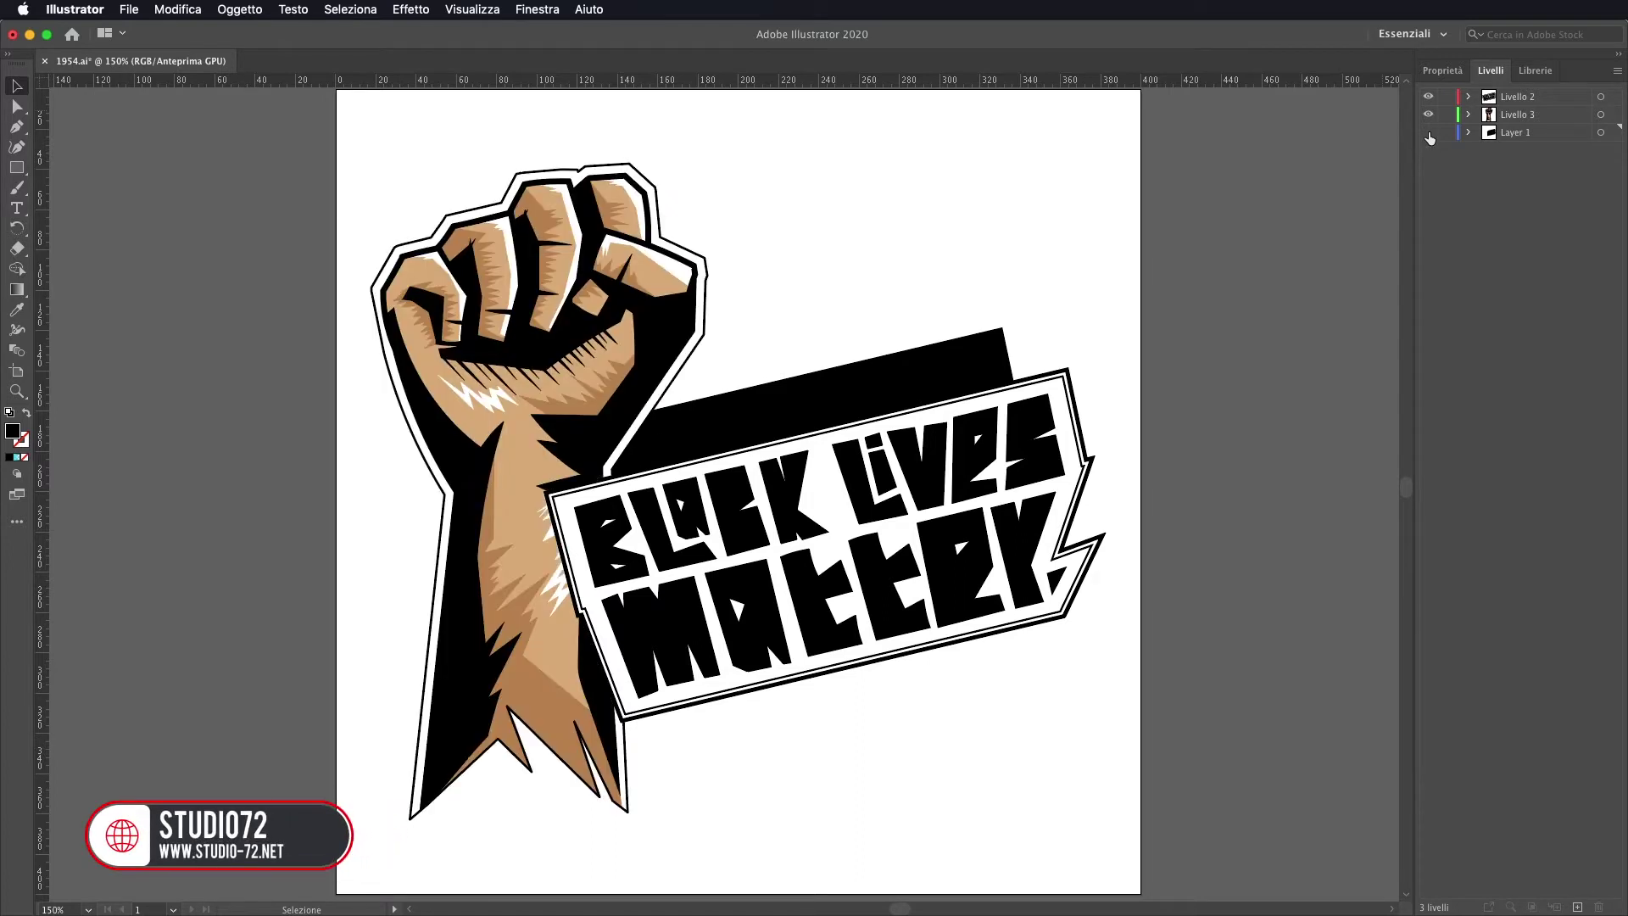
left_click(1428, 131)
left_click(1429, 132)
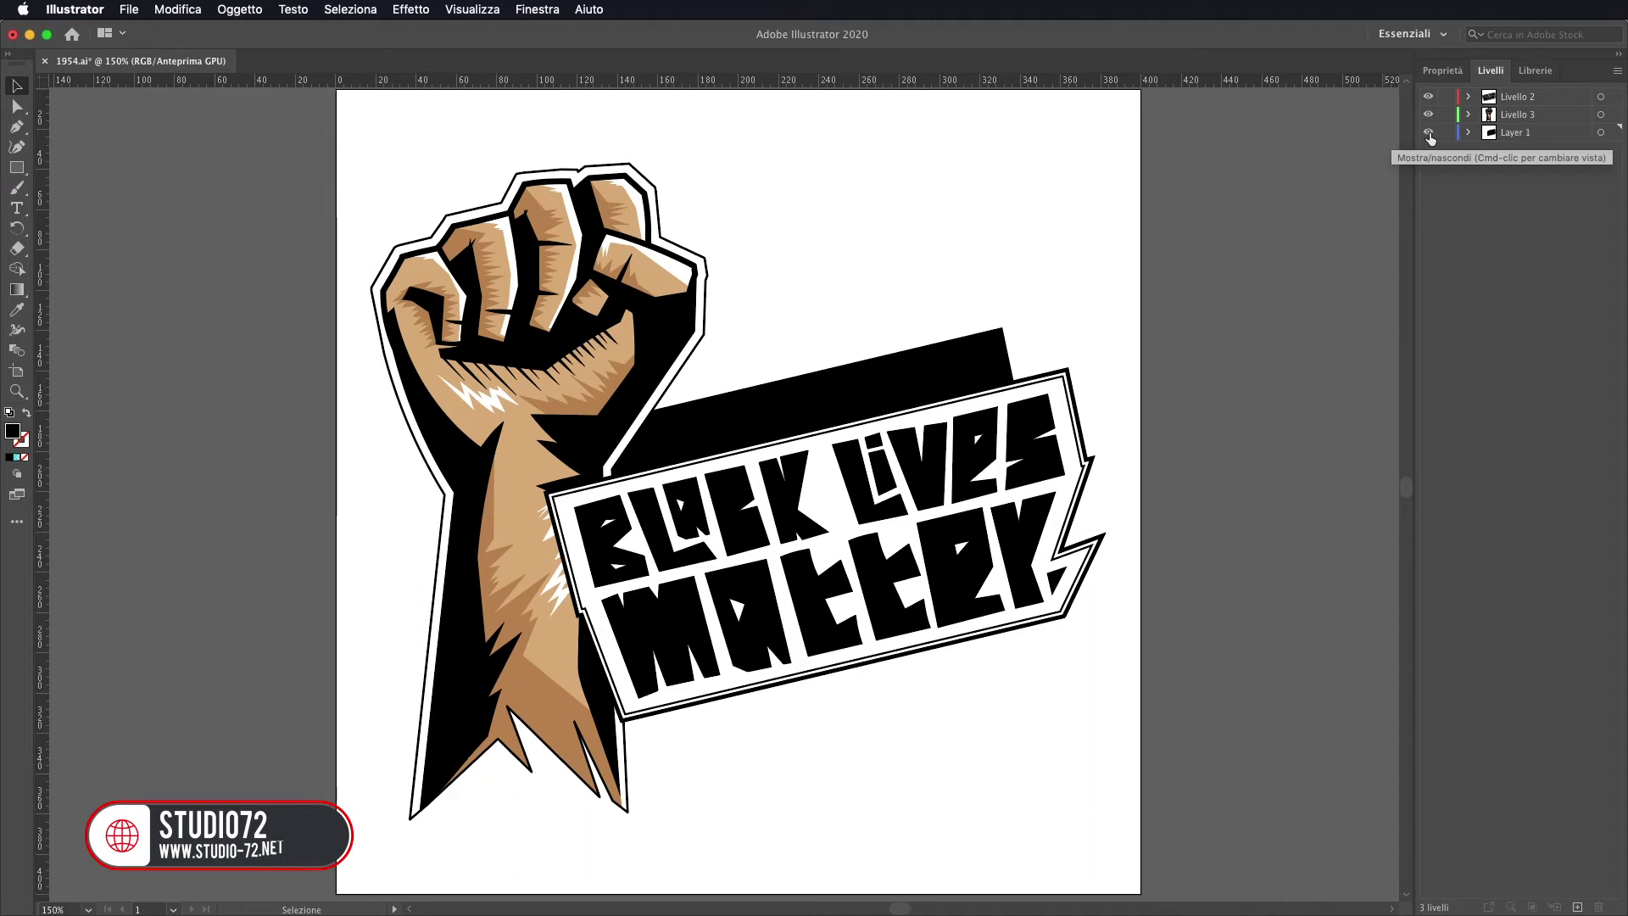
left_click(1430, 121)
left_click(1430, 121)
left_click(1433, 97)
left_click(1433, 97)
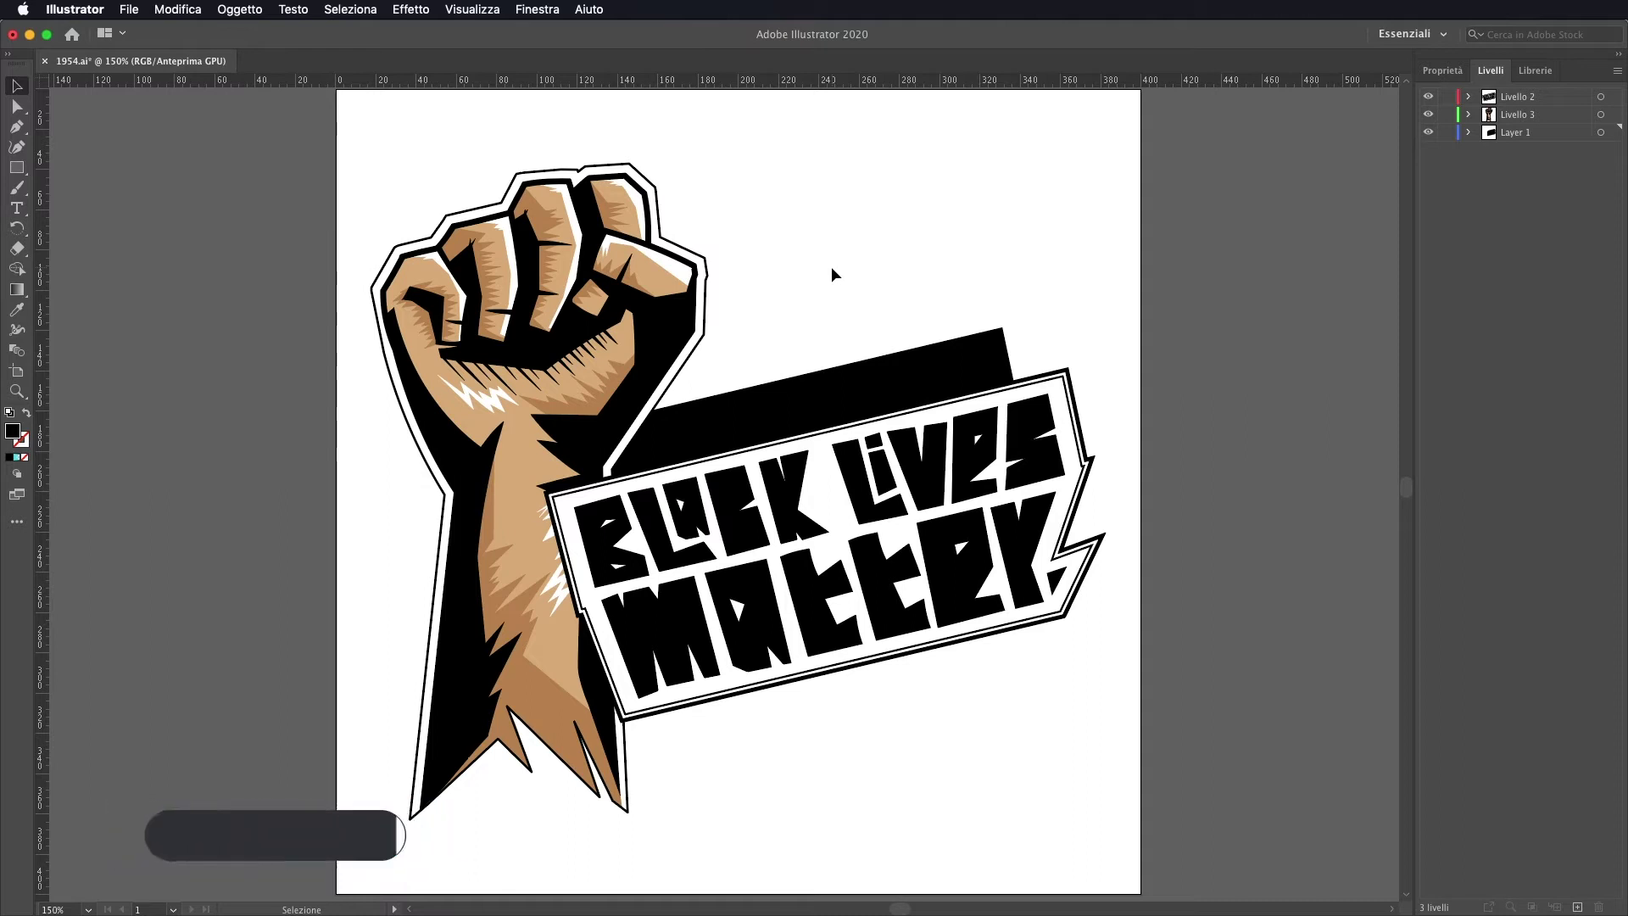
Begin a Salva con nome save of the Illustrator artwork, then cancel it unsaved.
left_click(127, 10)
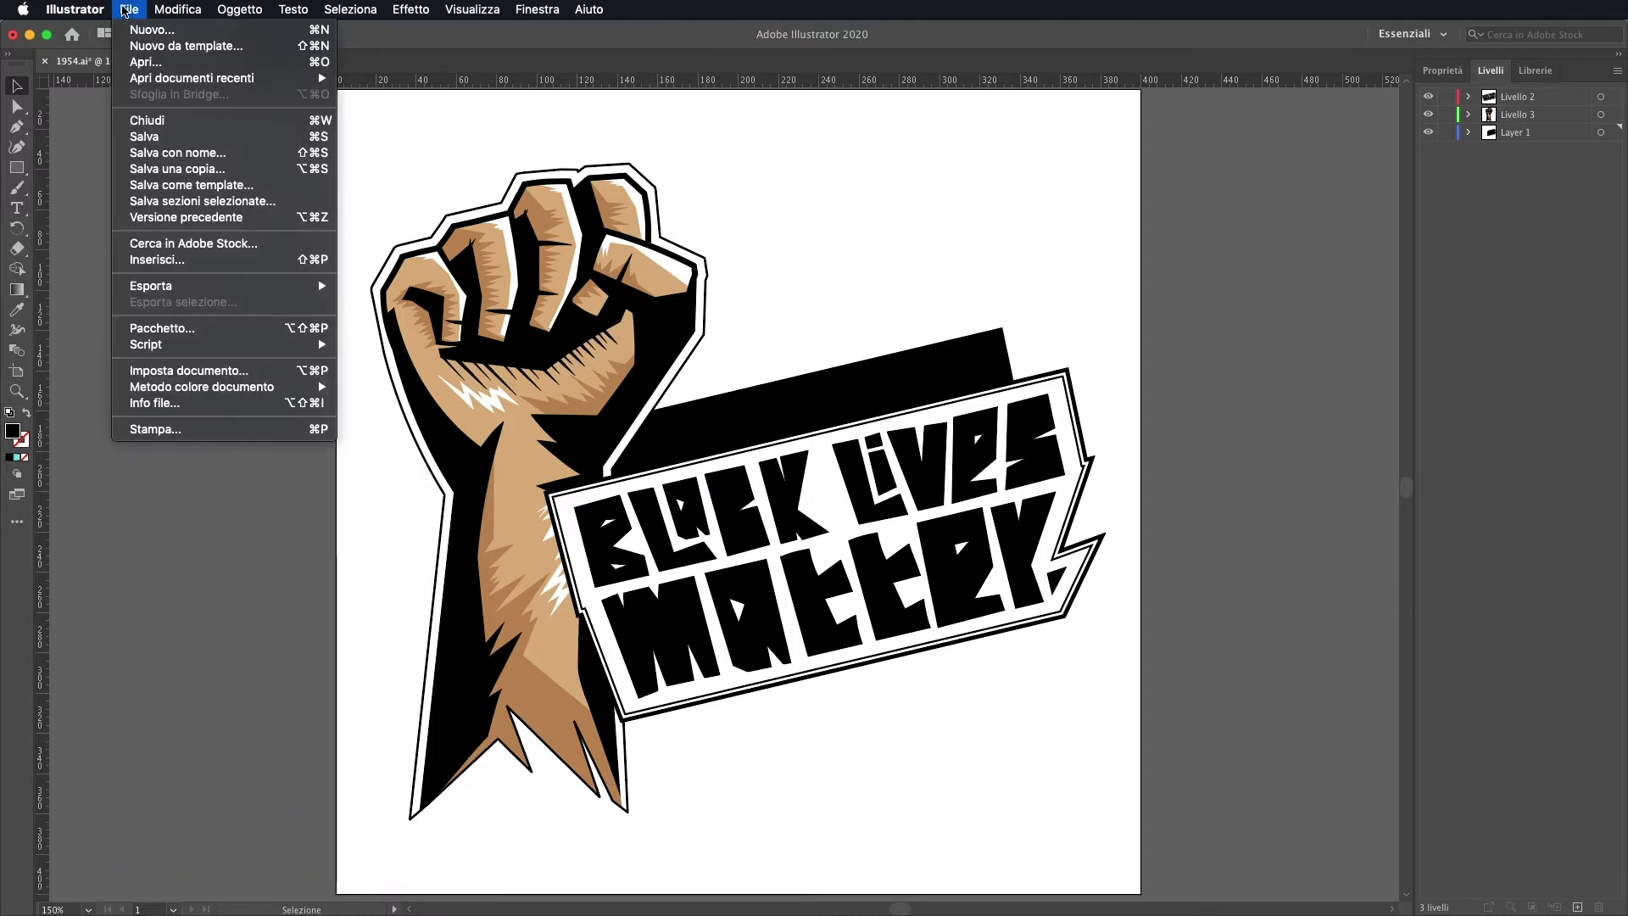
left_click(195, 155)
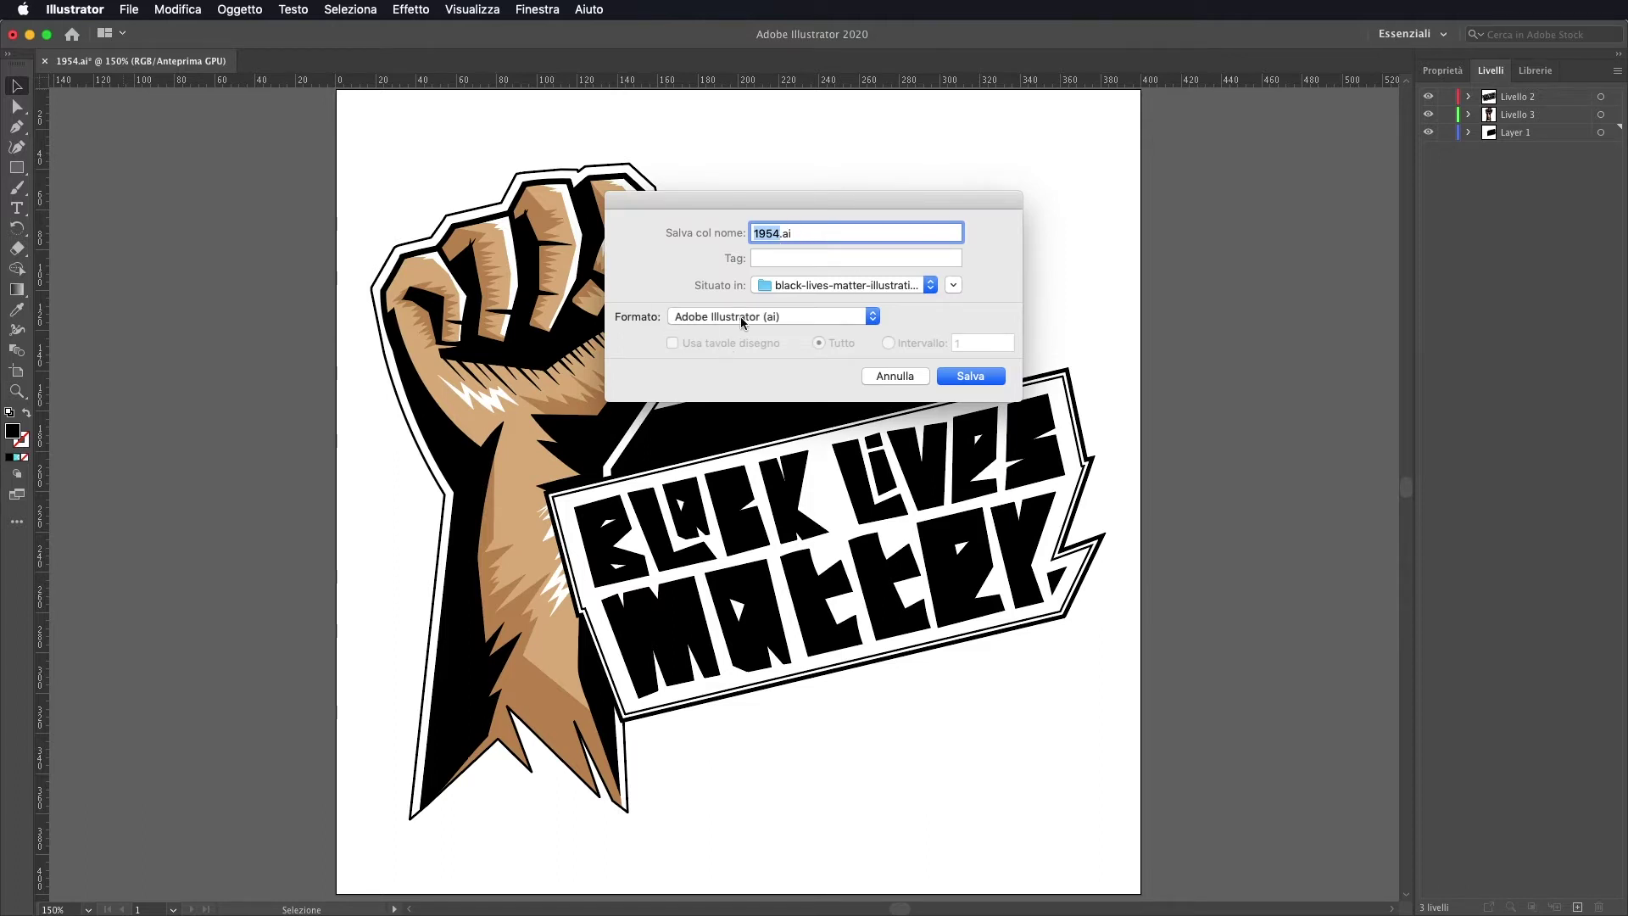
left_click(895, 375)
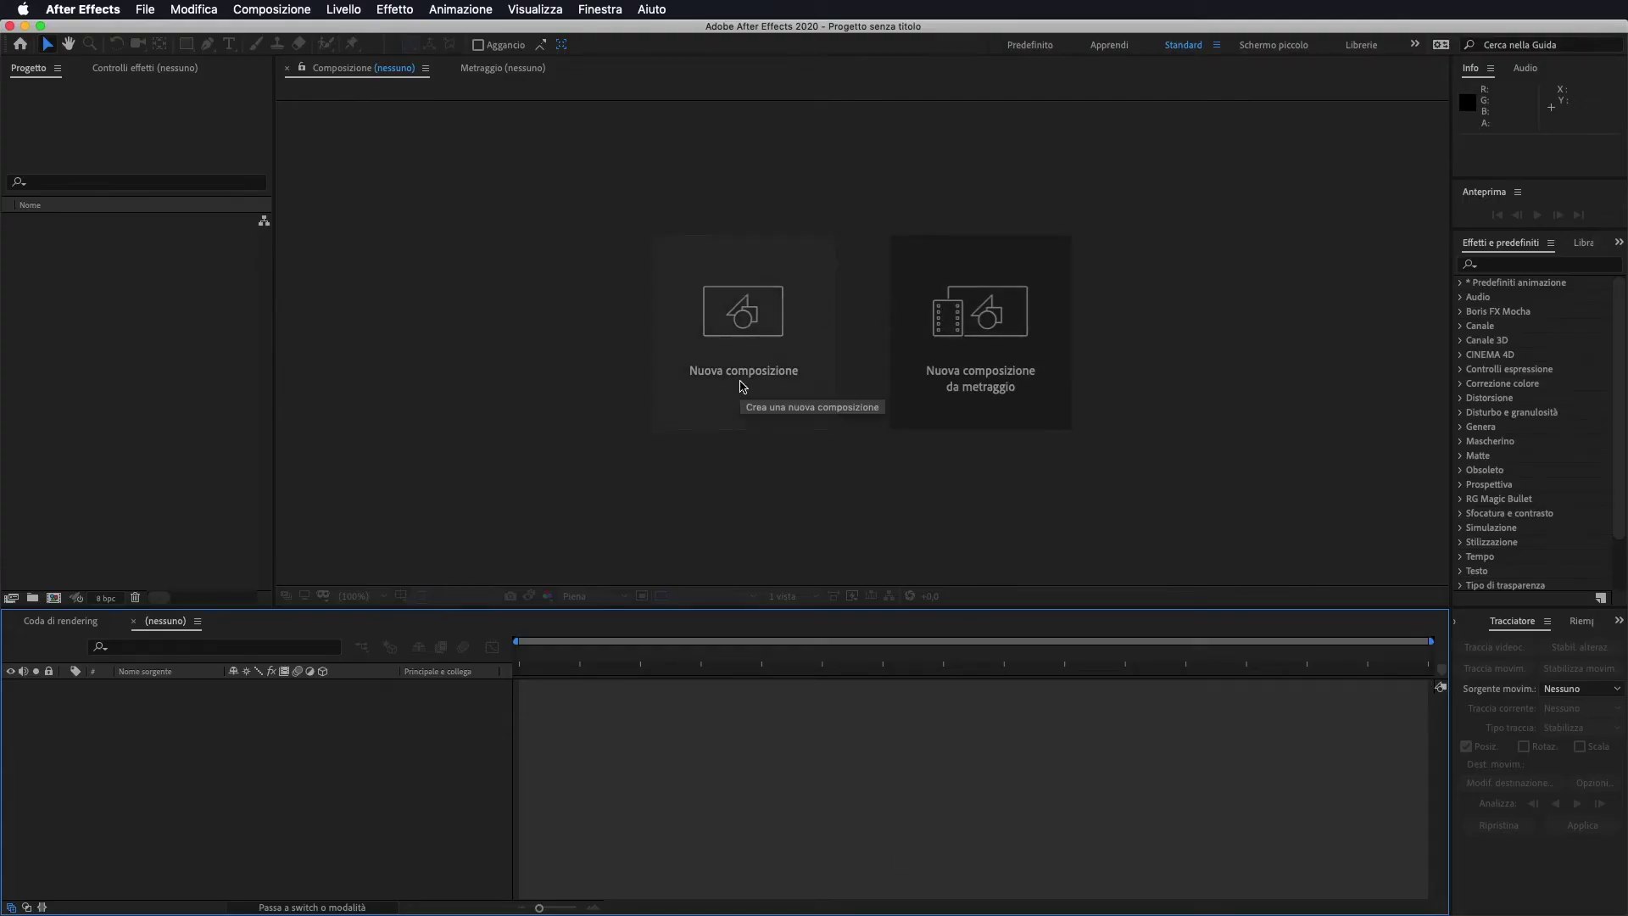
Create Composizione 1 from the HDTV 1080 25 preset: 1920×1080, 25 fps, 5 seconds.
left_click(742, 383)
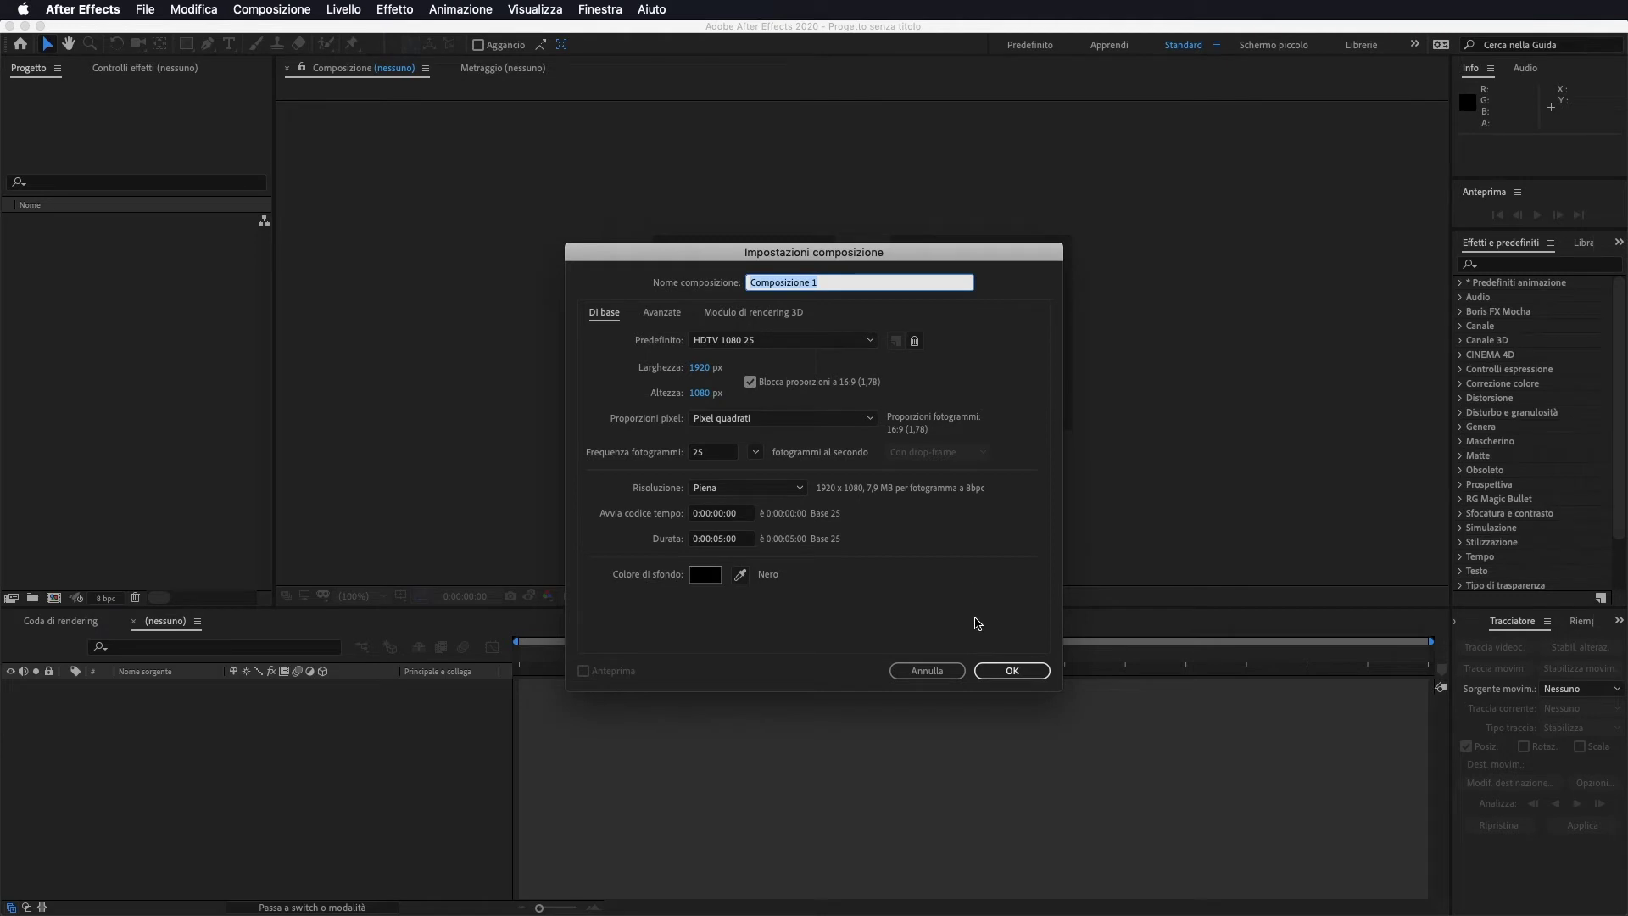
left_click(1003, 673)
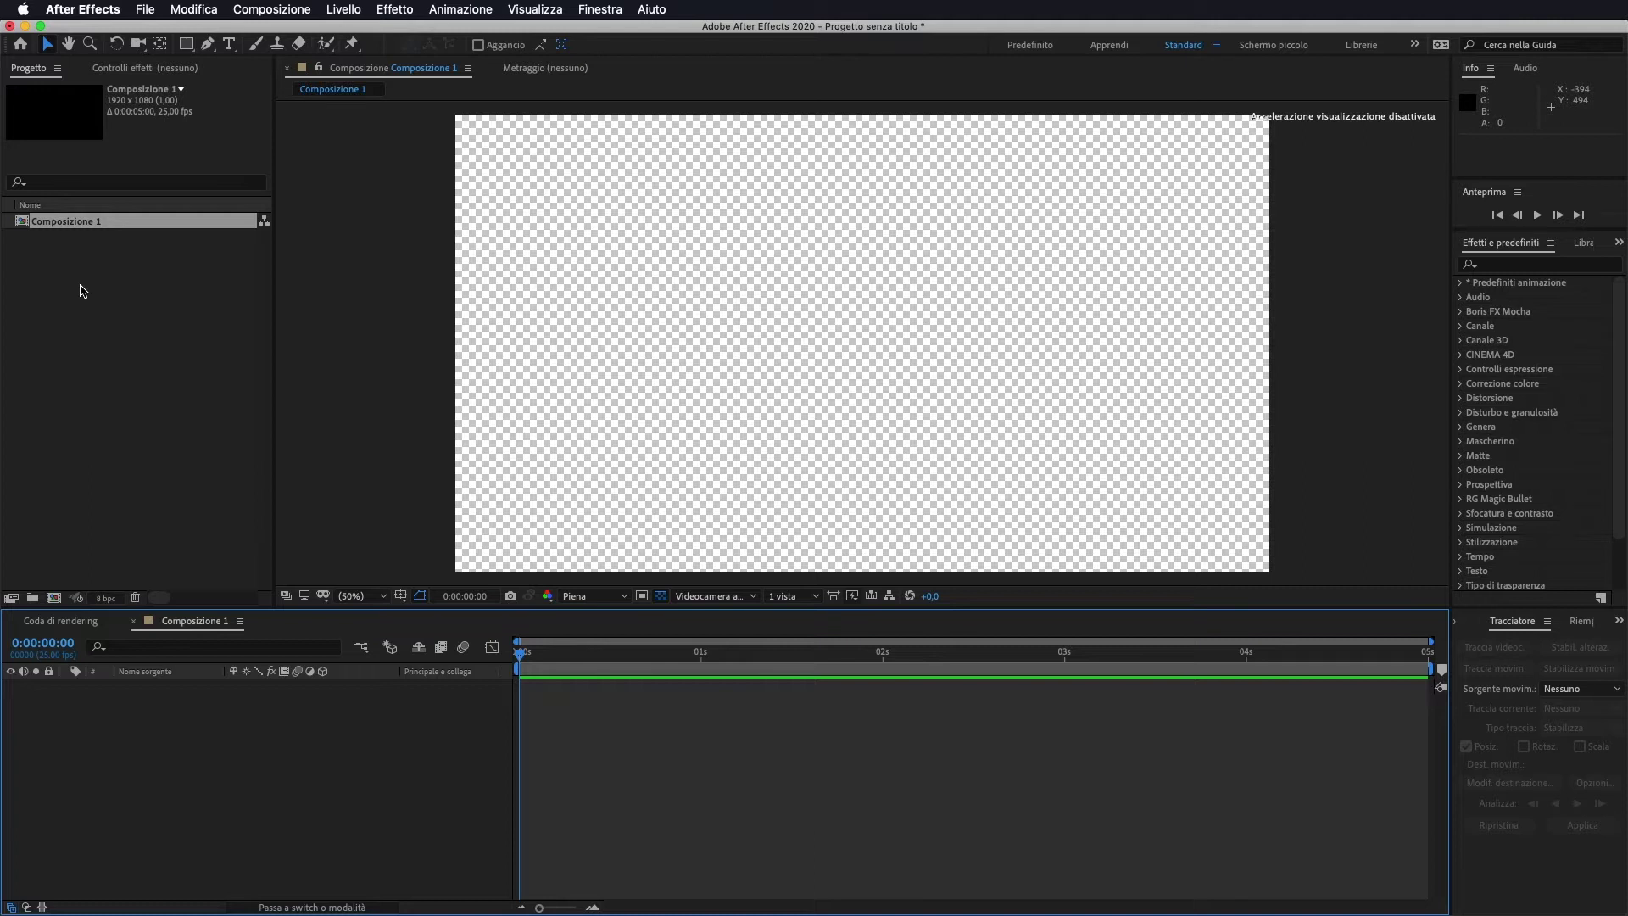
Import 1954.ai with Importa come set to Composizione - Mantieni dimensioni livelli.
left_click(67, 293)
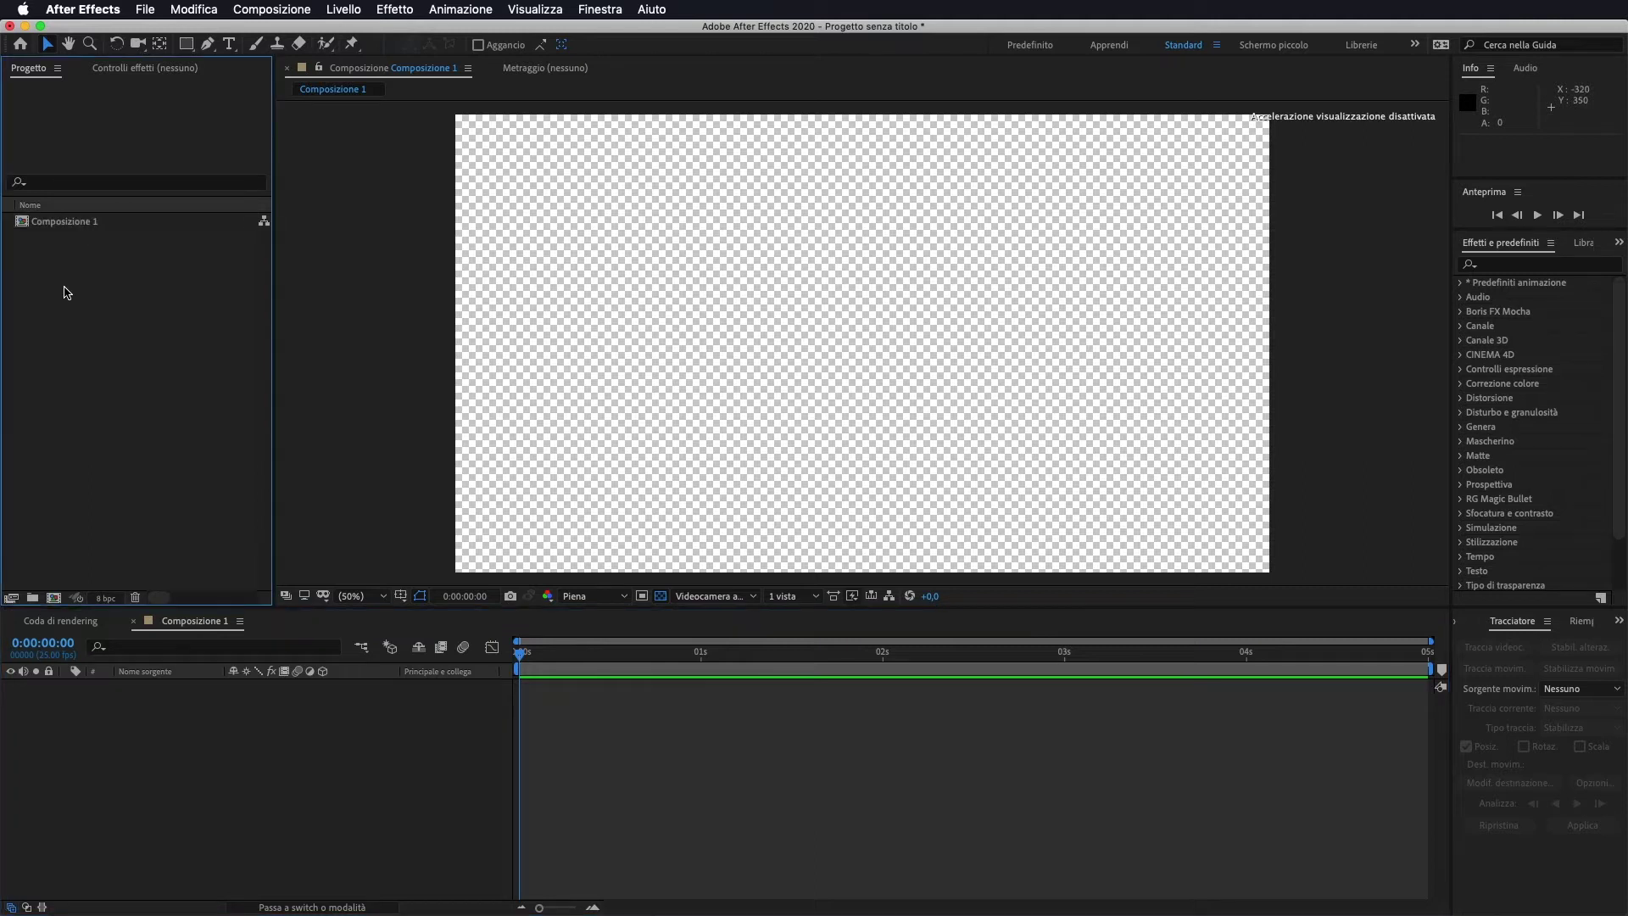
double_click(67, 293)
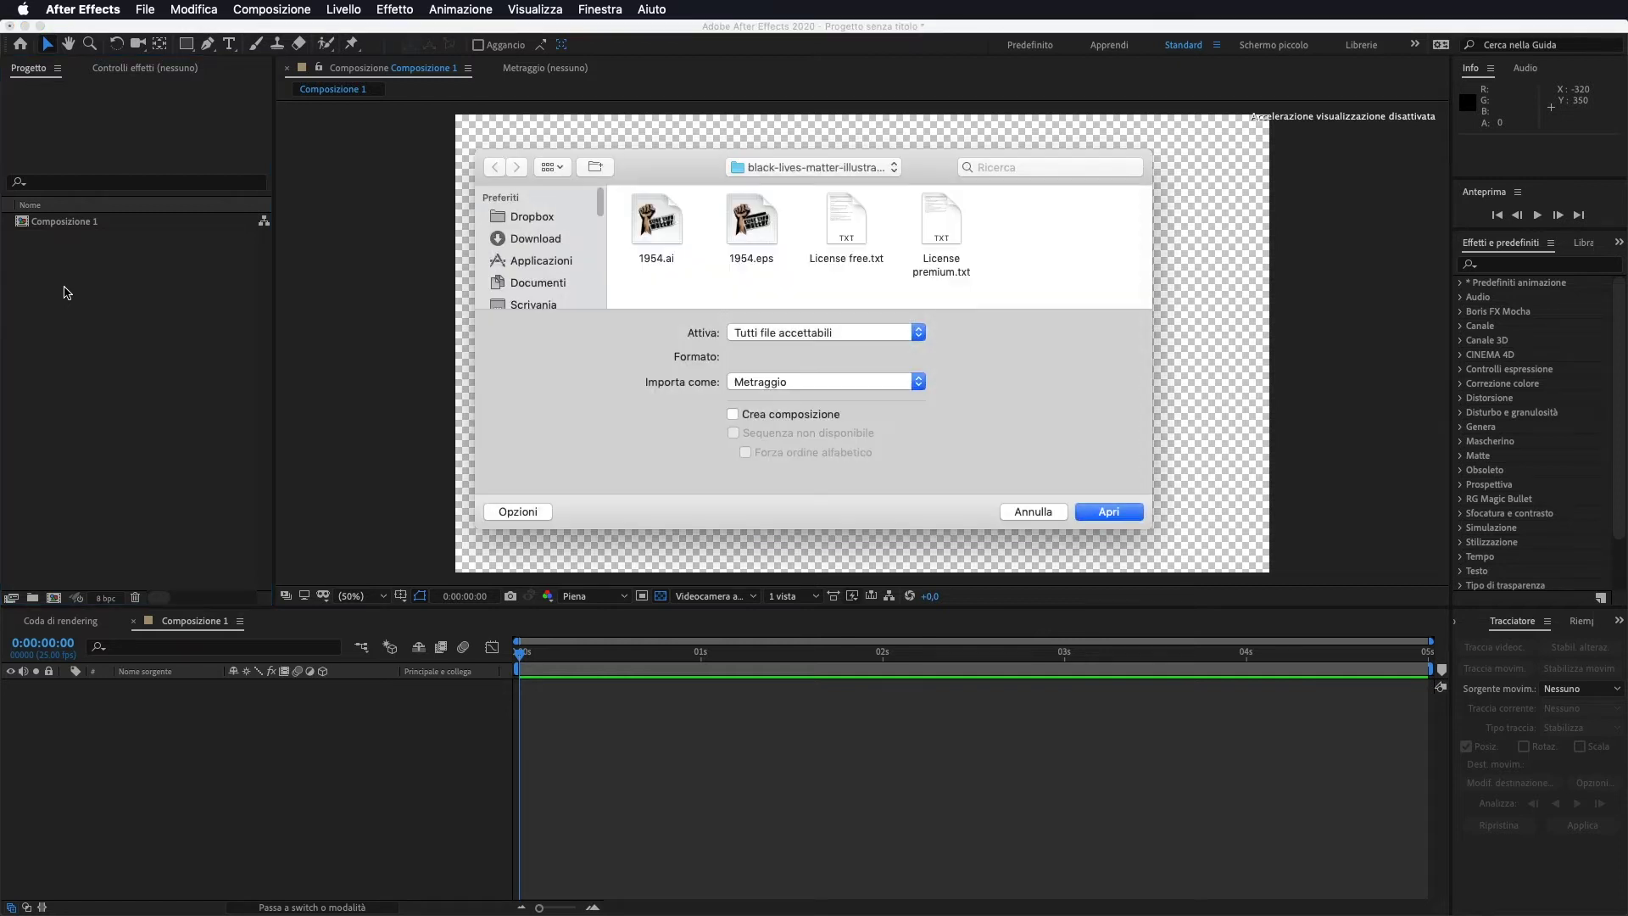
left_click(656, 208)
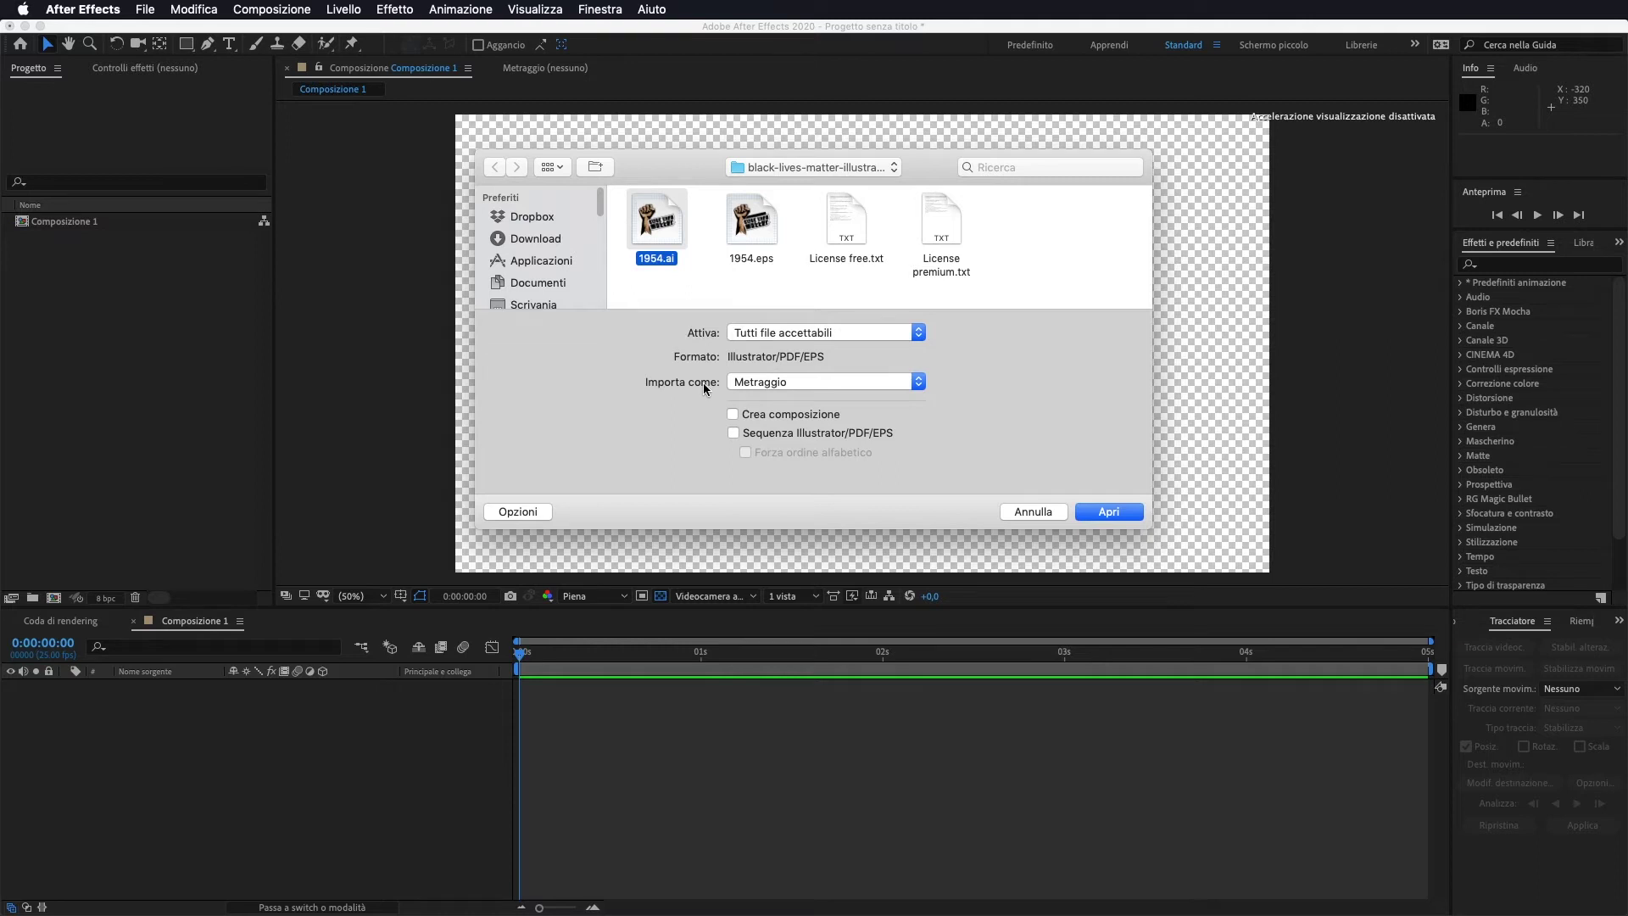
left_click(782, 387)
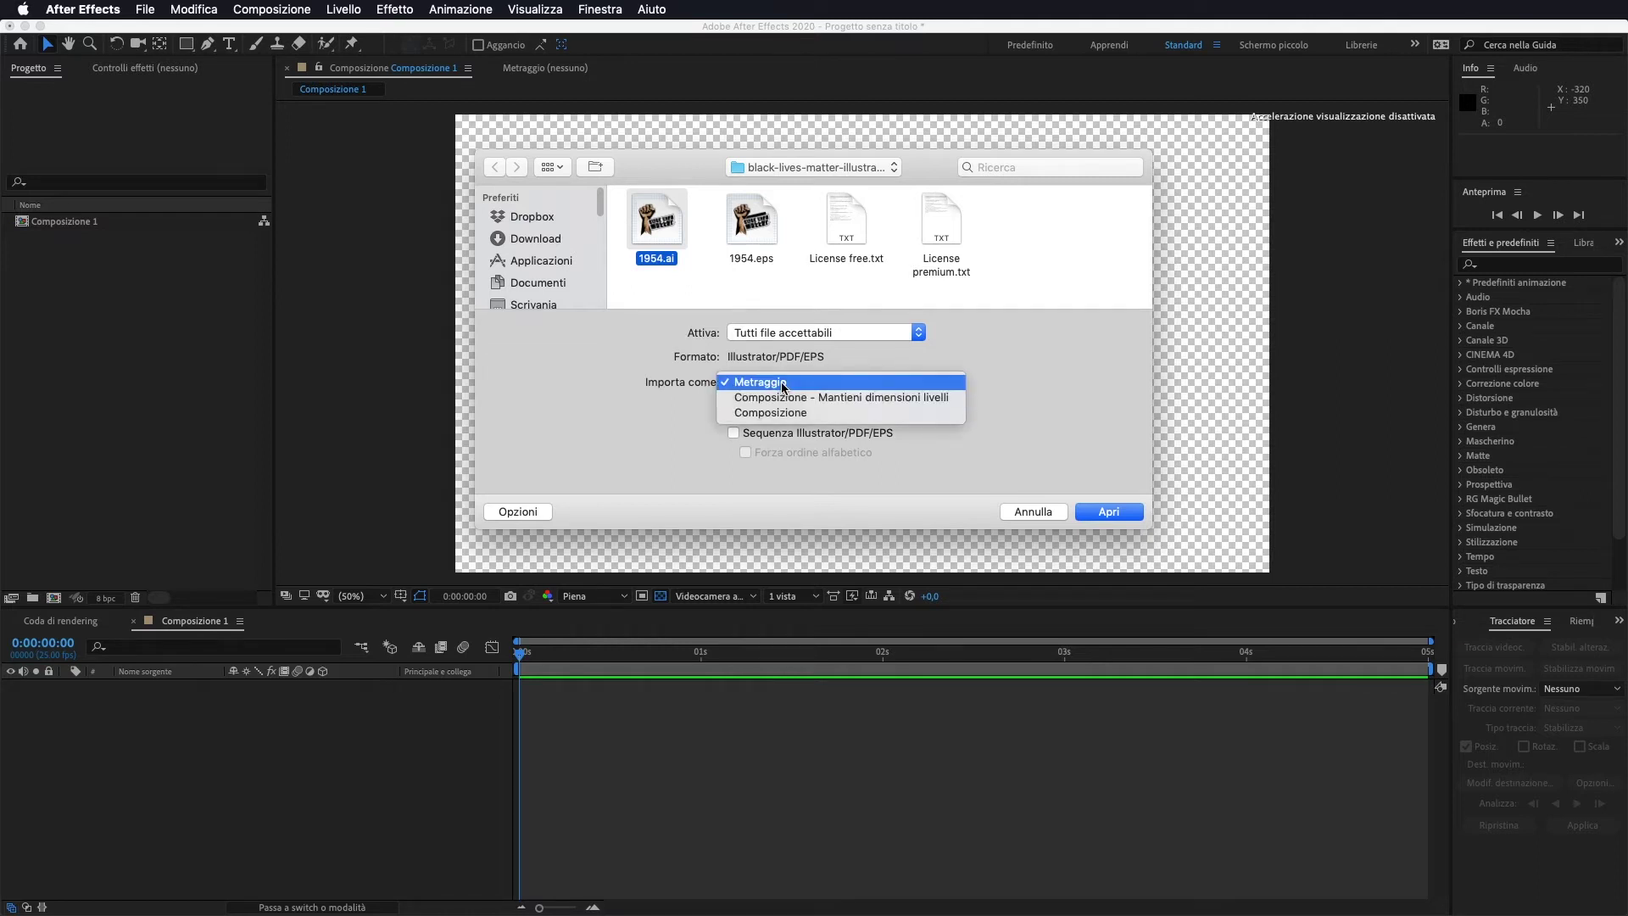
left_click(943, 403)
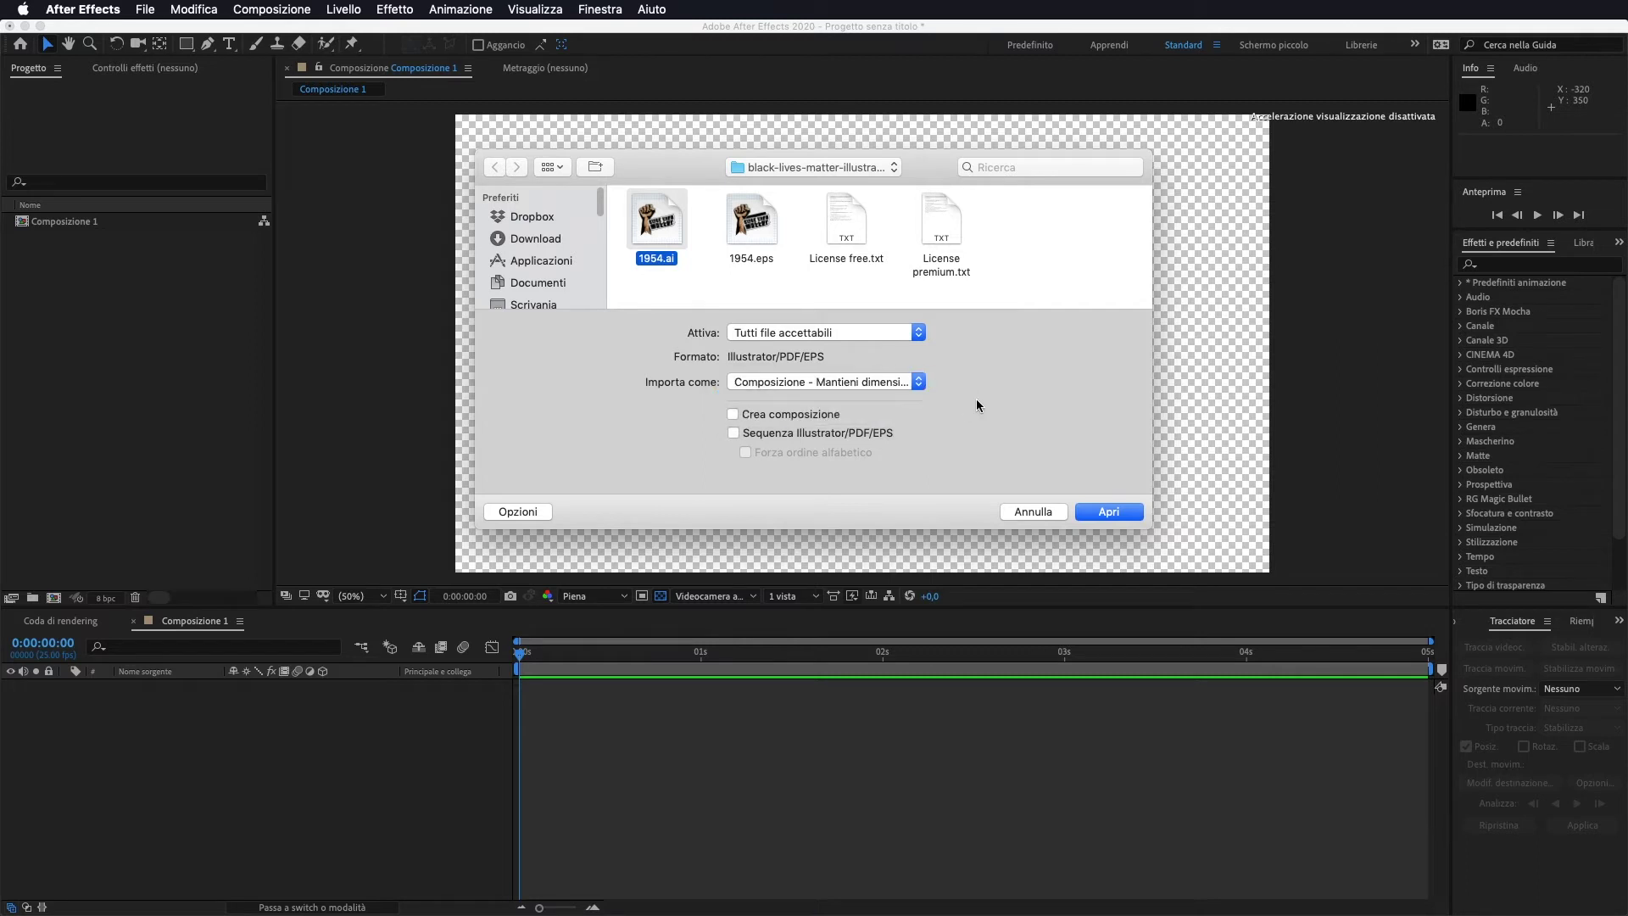
left_click(1121, 513)
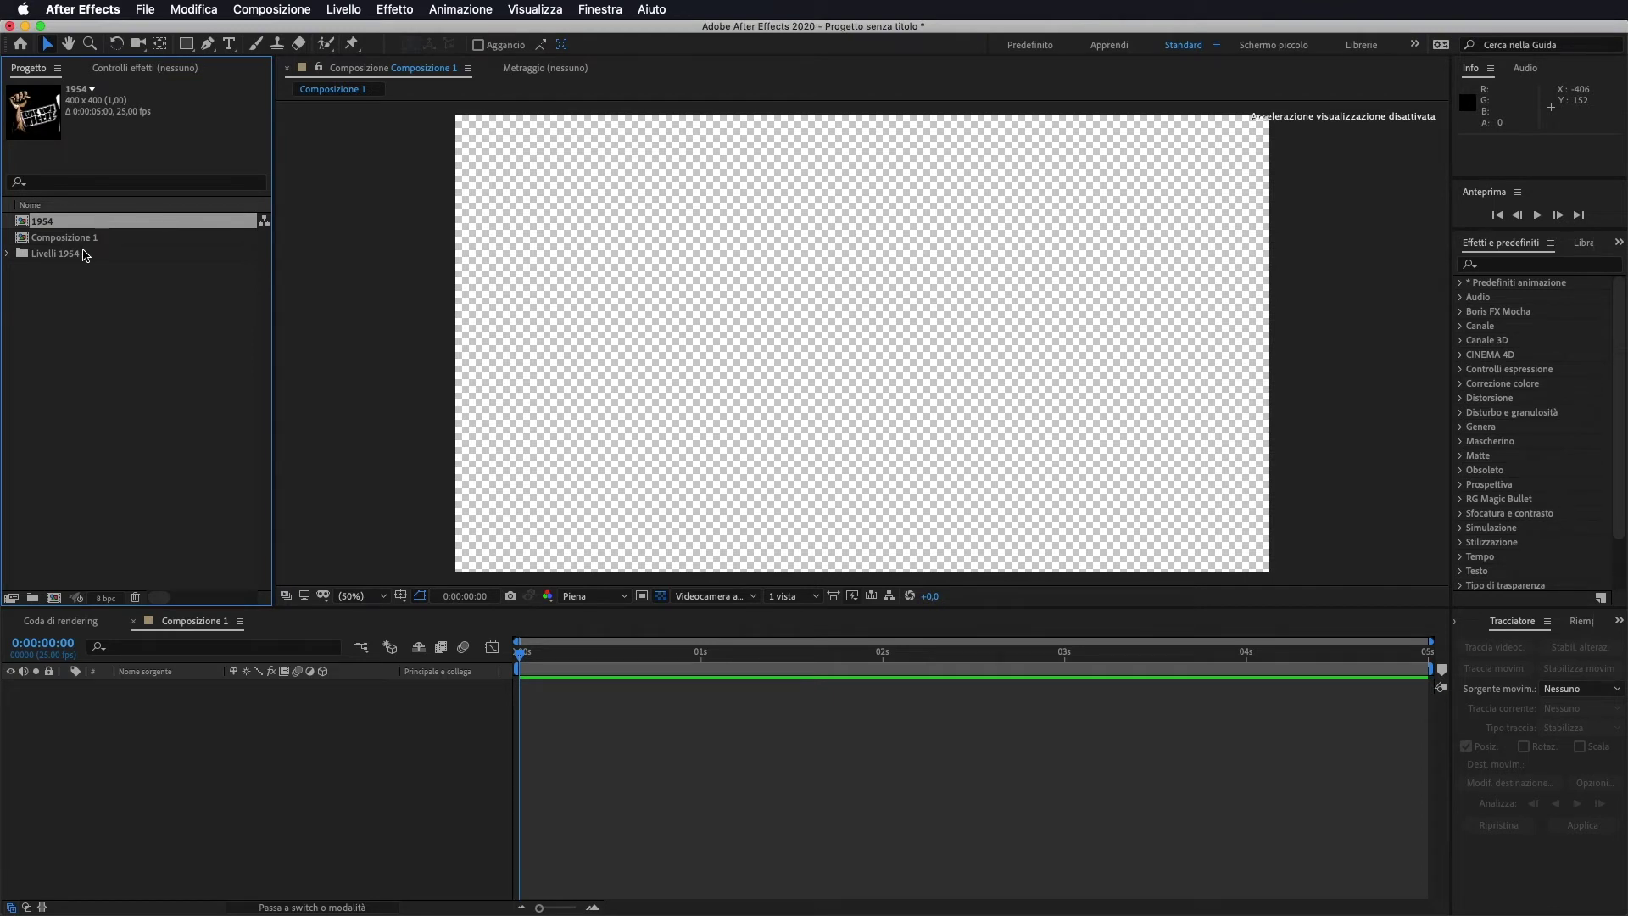
Drag the three layers from the Livelli 1954 folder into the Composizione 1 timeline.
left_click(7, 254)
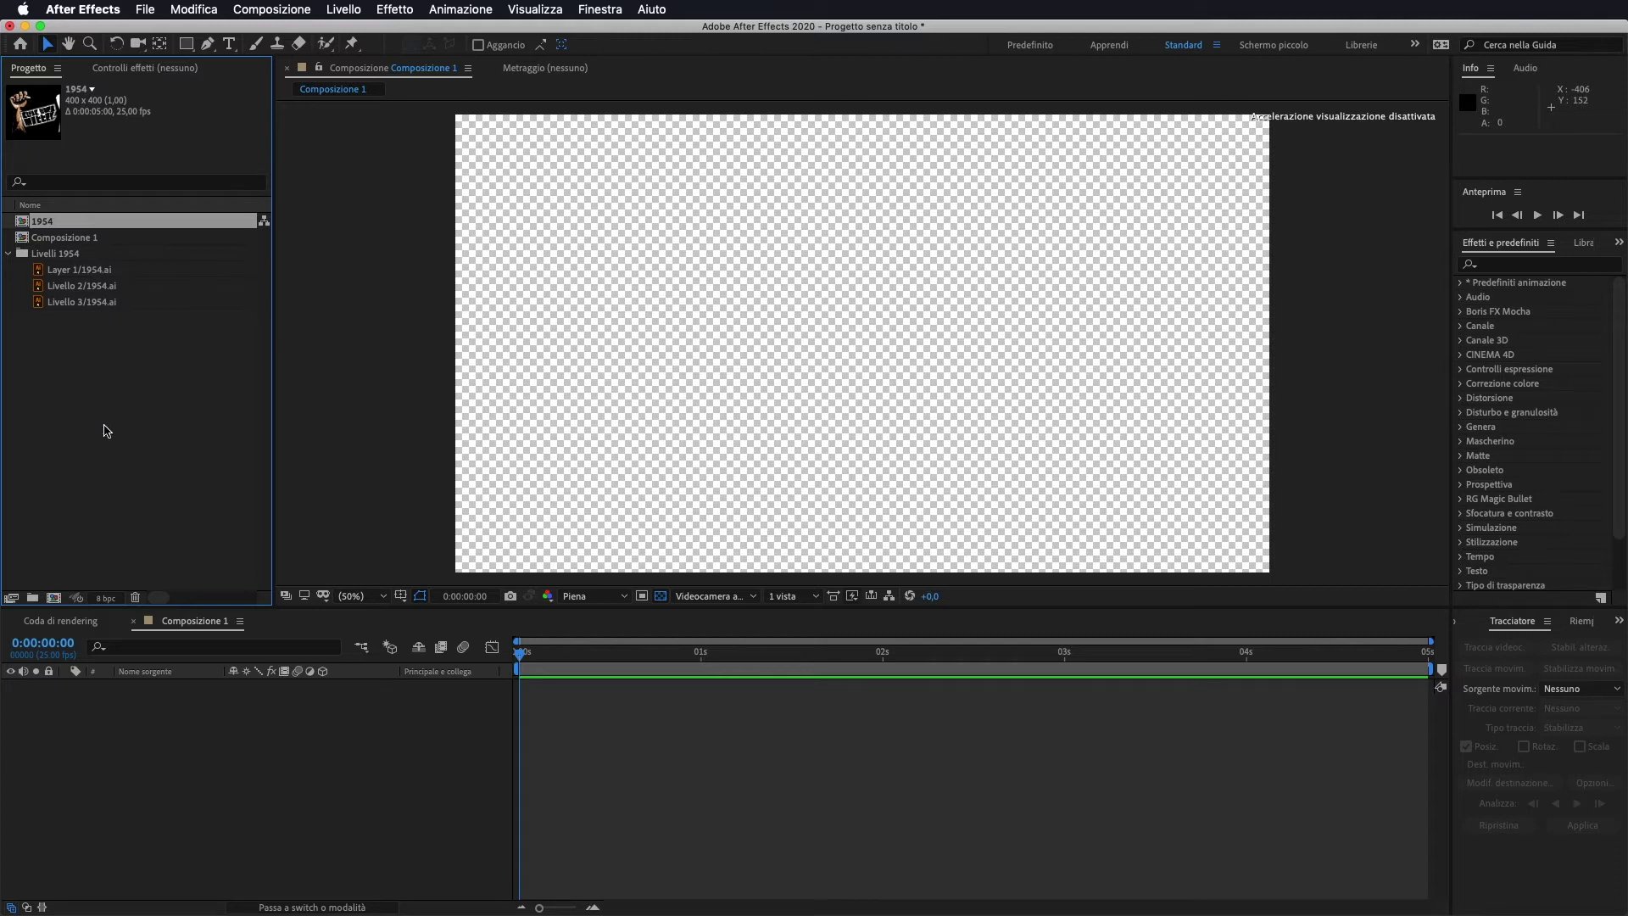
mouse_move(108, 353)
left_mouse_down()
mouse_move(81, 277)
mouse_move(94, 752)
left_mouse_up()
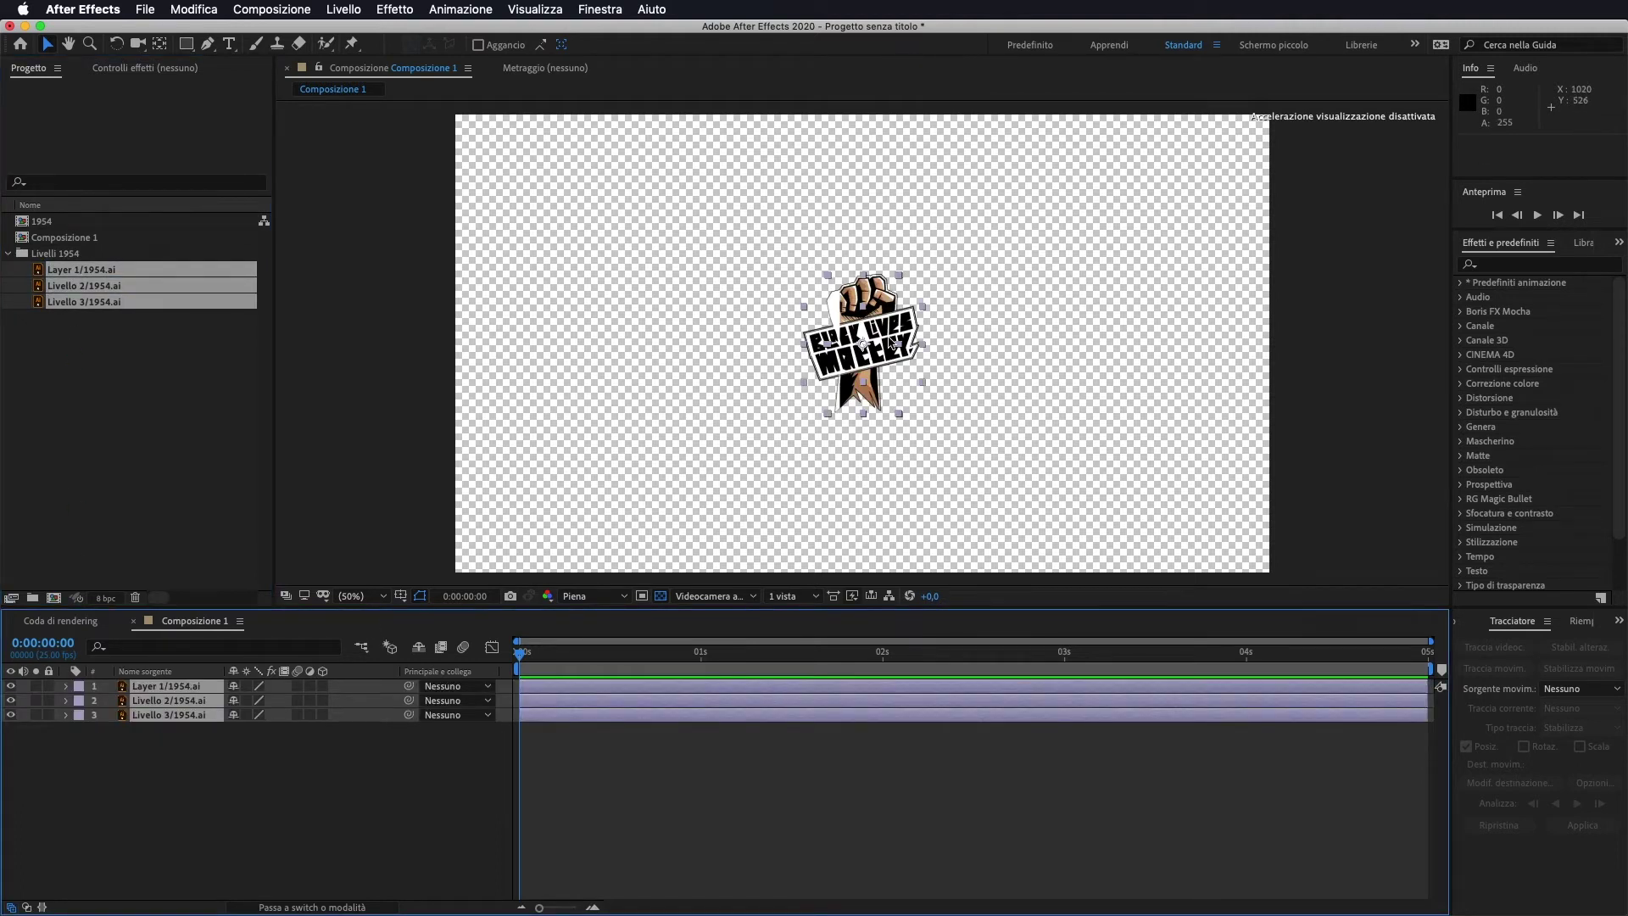
left_click(172, 771)
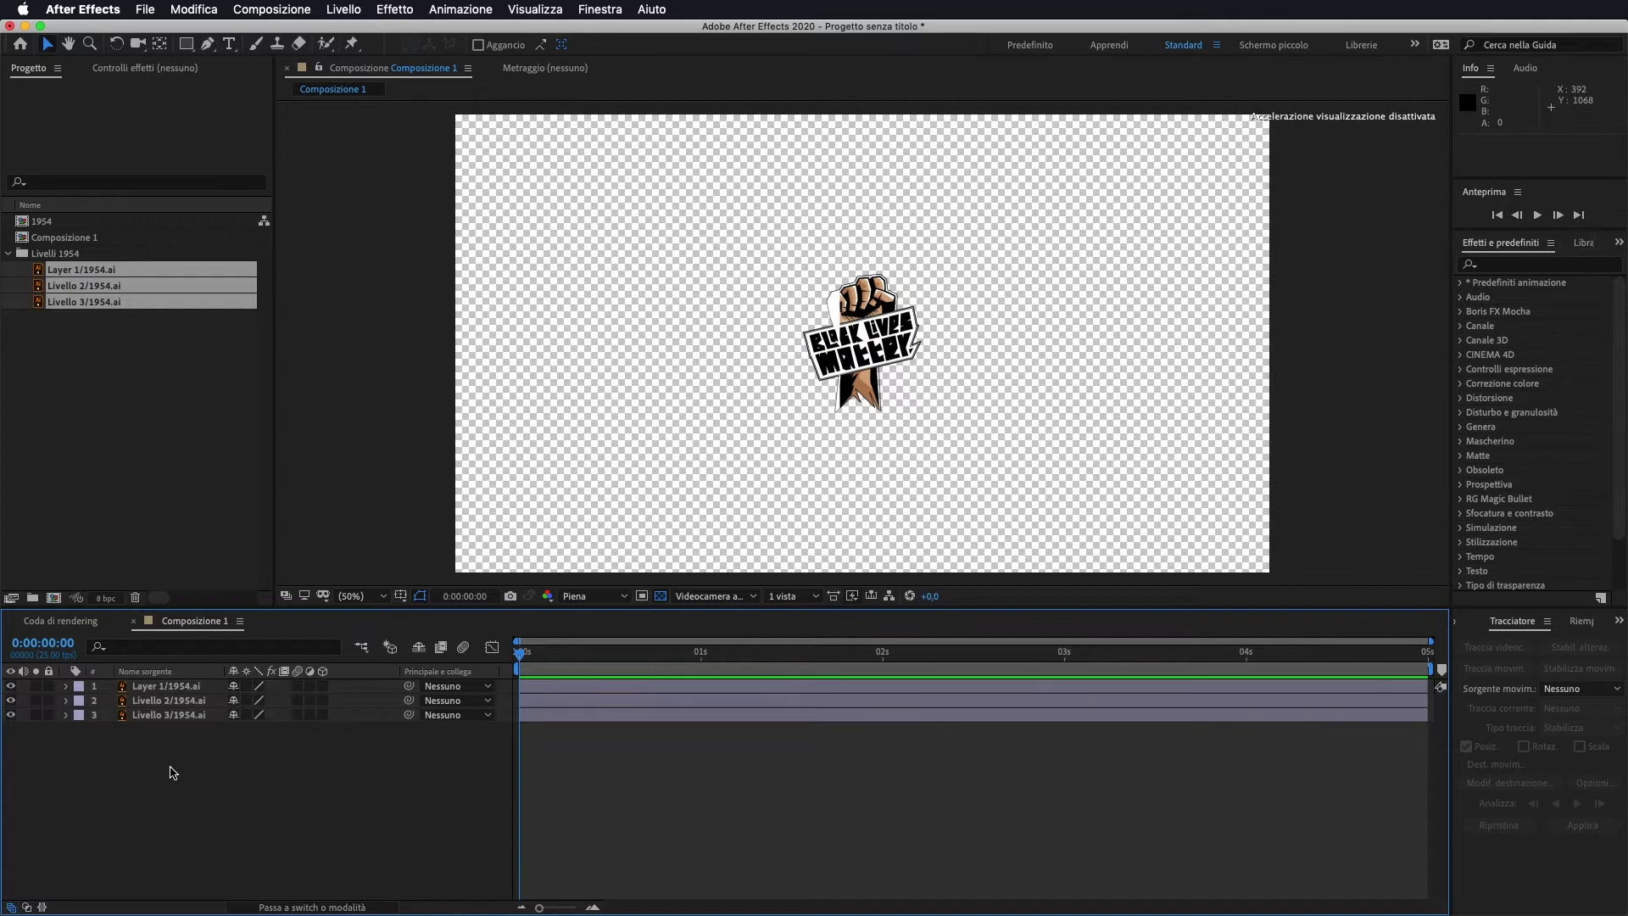
Import the 1954.jpg image into the project.
double_click(144, 382)
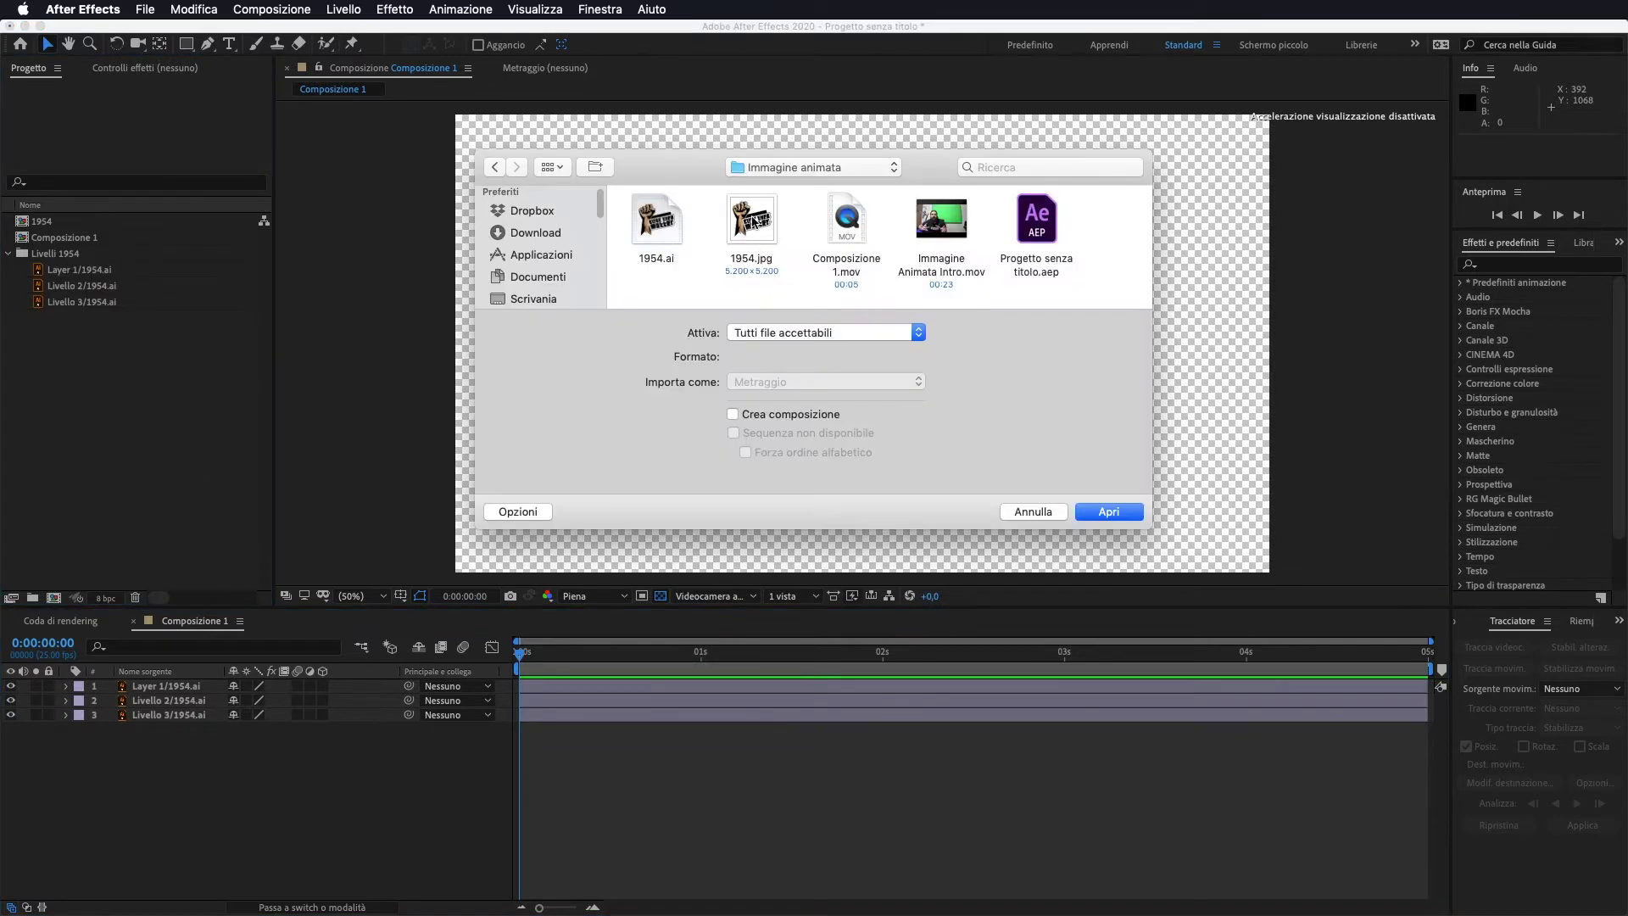
left_click(754, 222)
left_click(1109, 511)
Place 1954.jpg at the bottom of the timeline and scale it to 24%.
left_click_drag(103, 238, 157, 761)
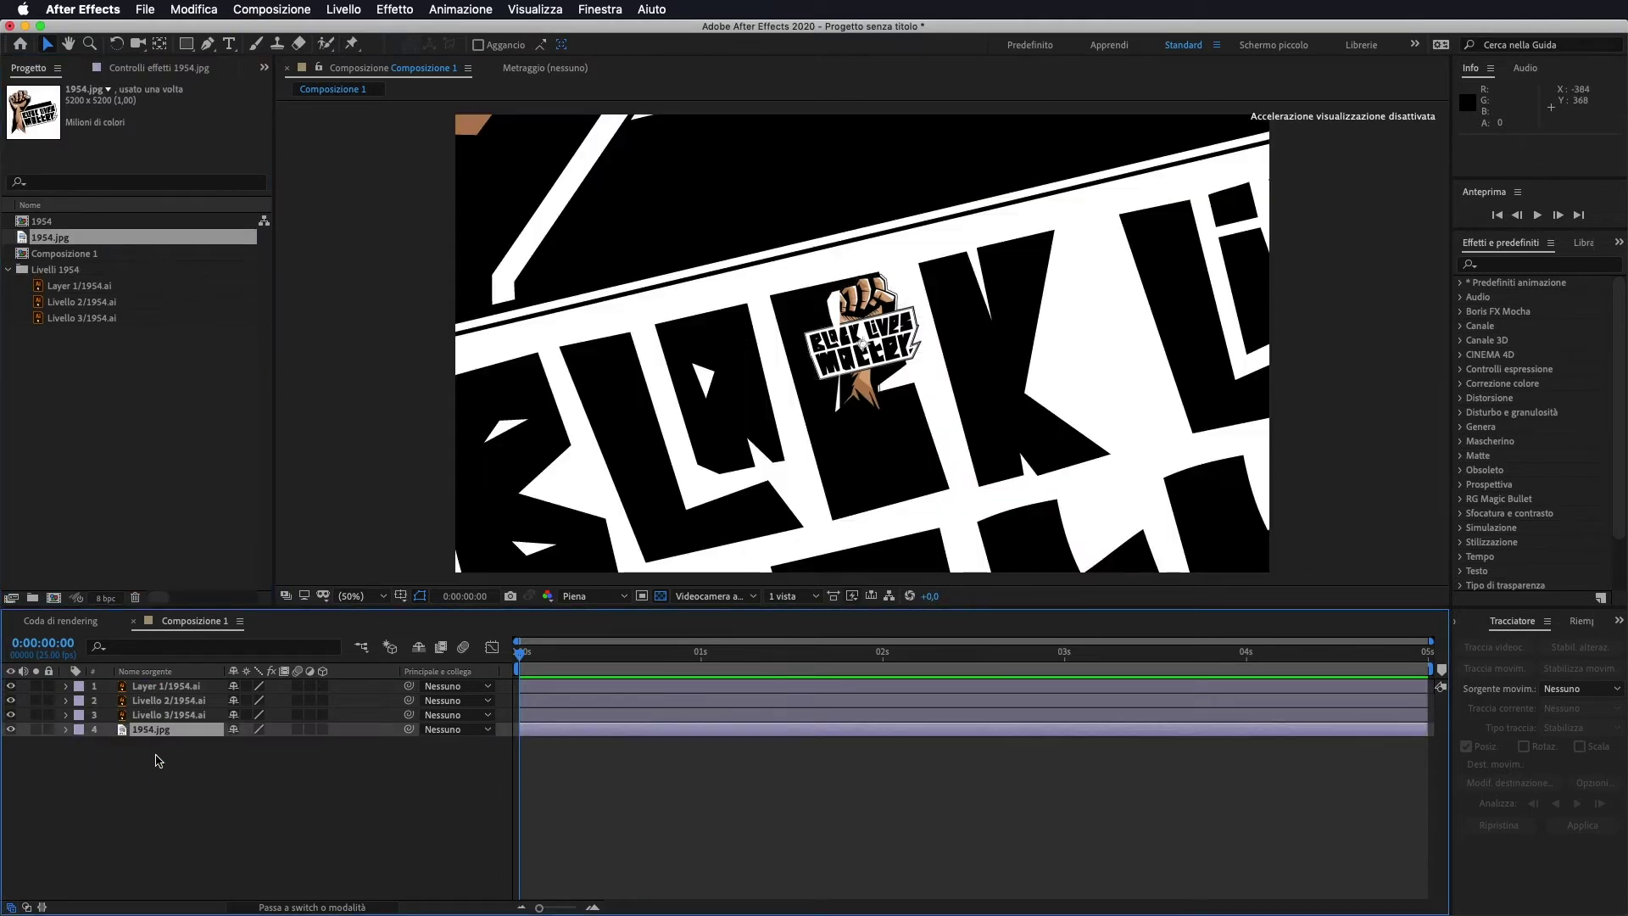
key("s")
left_click_drag(254, 743, 188, 748)
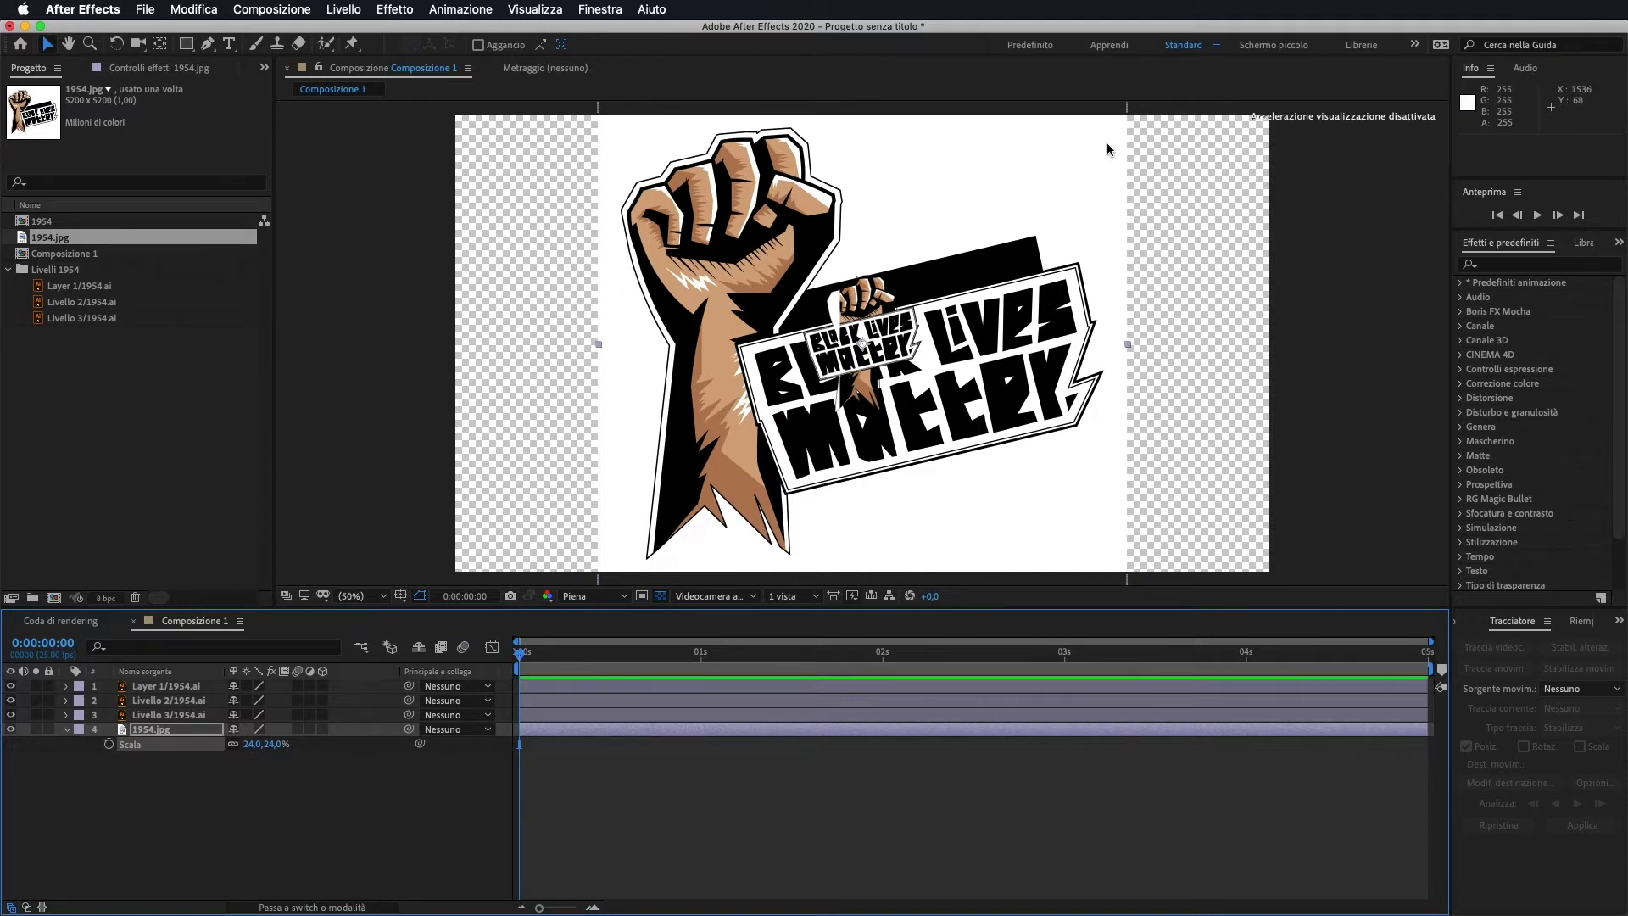
Rename the Livello 2 layer to Scritta.
left_click(155, 686)
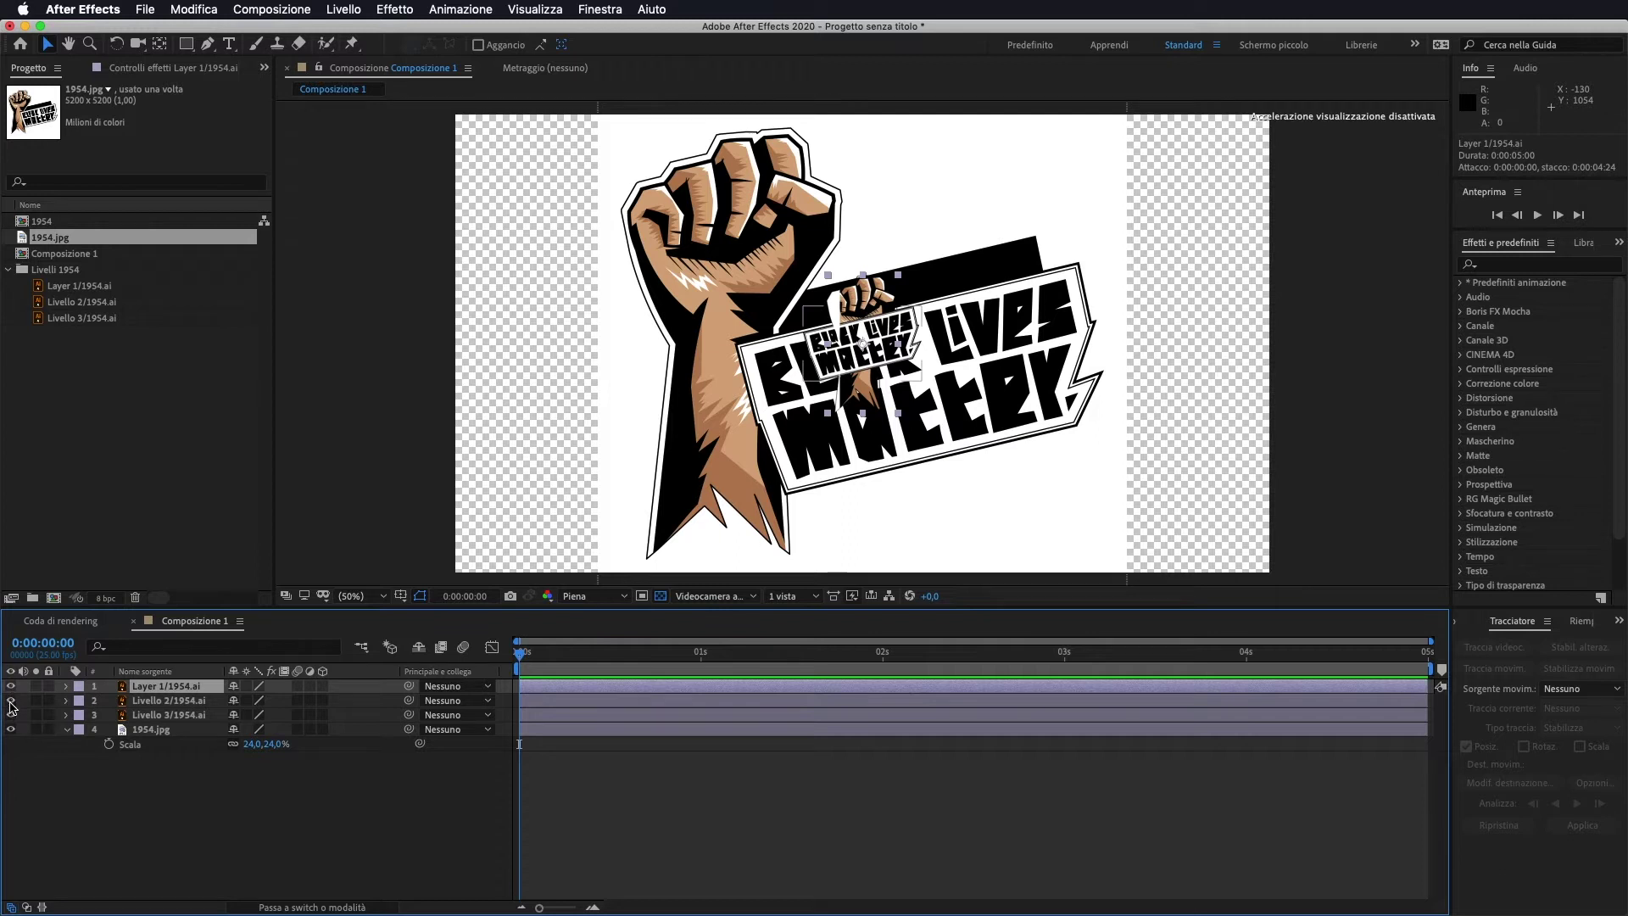
left_click(10, 701)
left_click(10, 701)
left_click(148, 701)
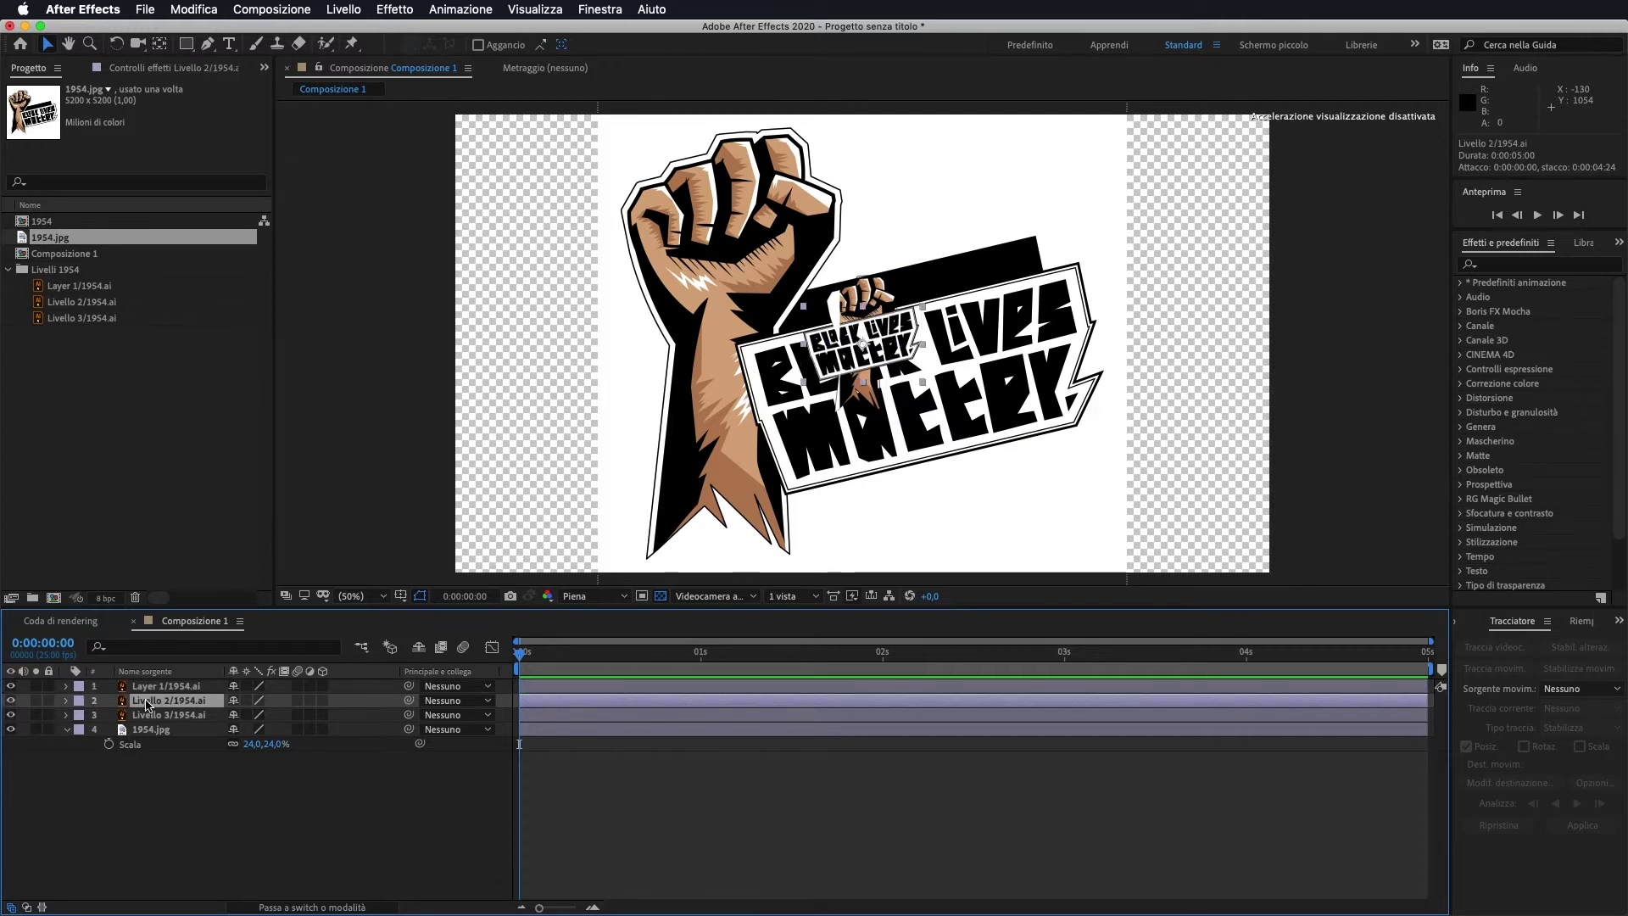
key("Return")
type("Scritta")
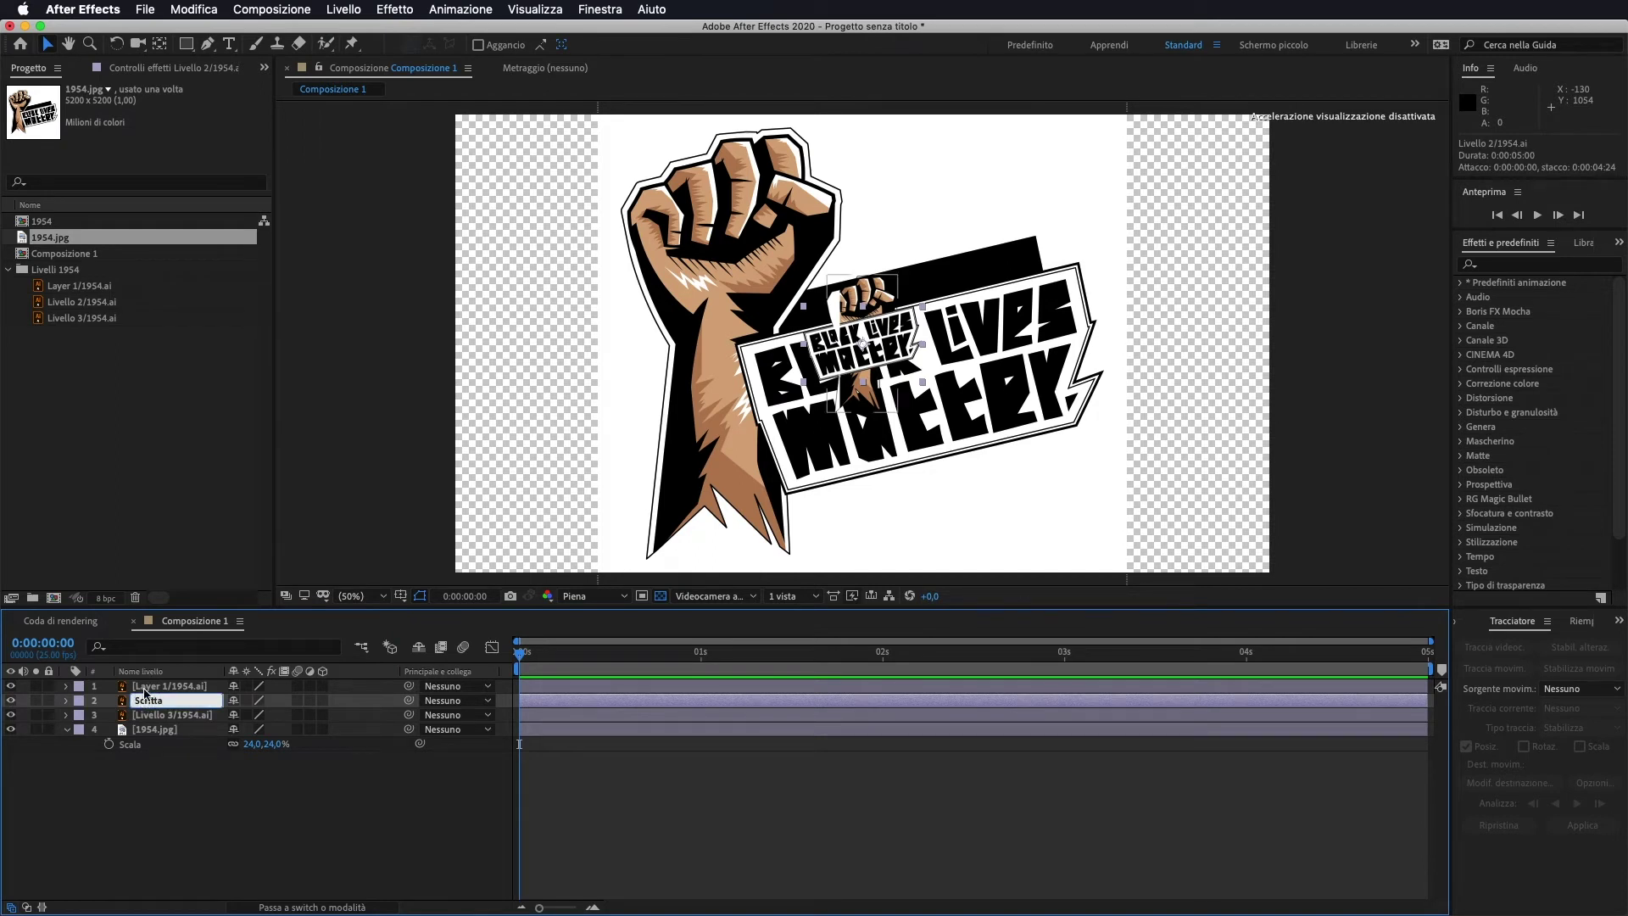
key("Return")
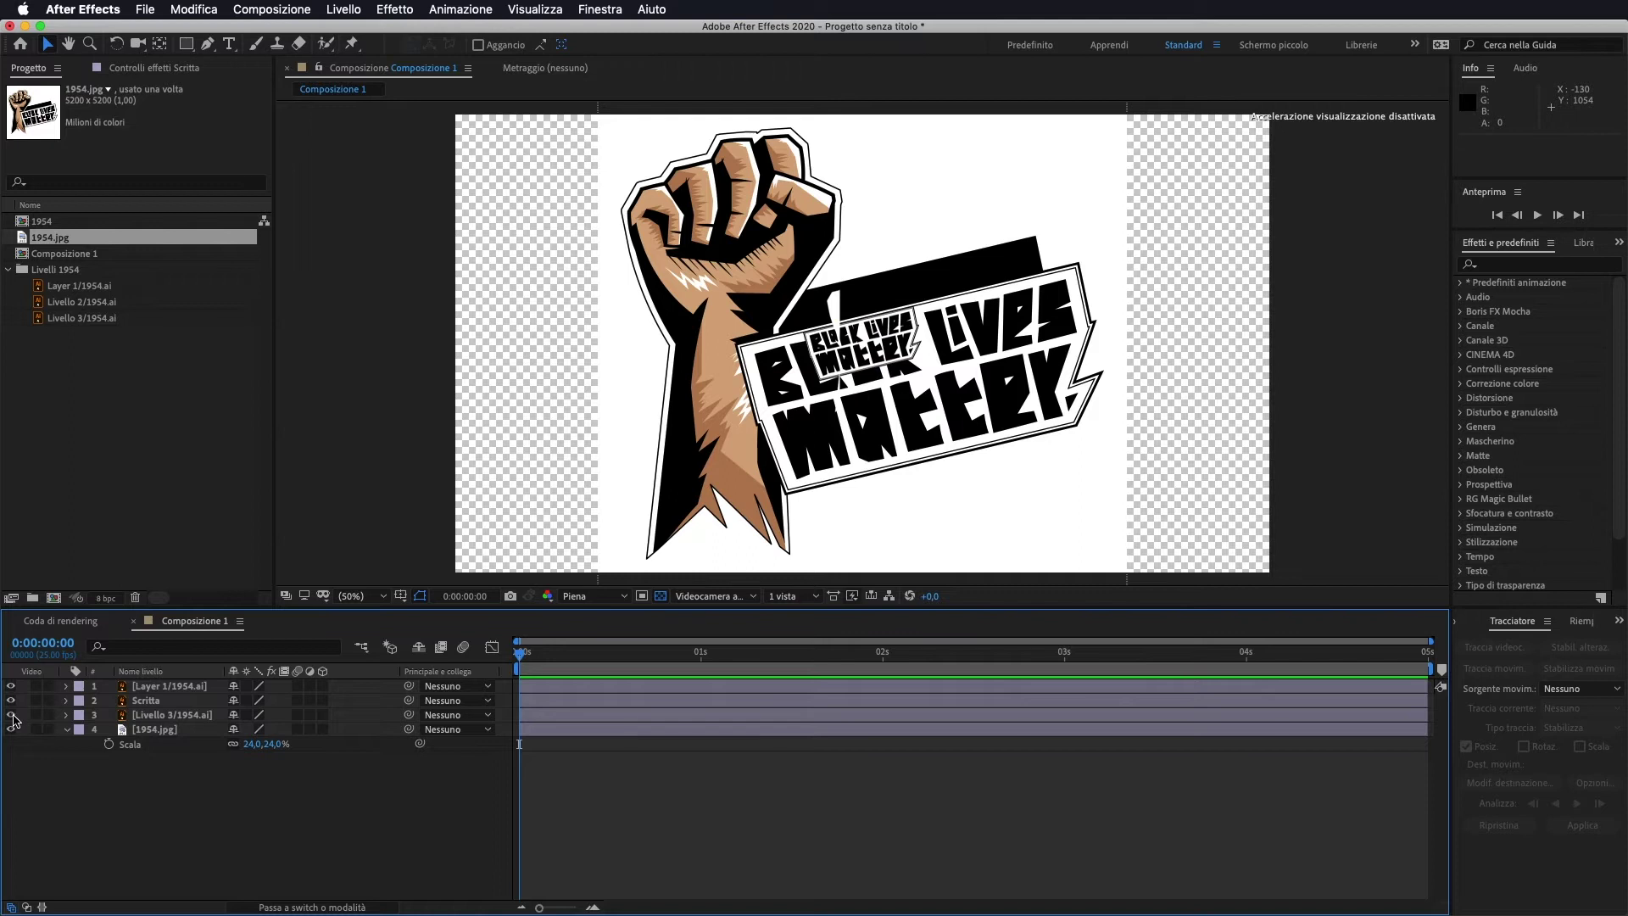
Rename the third artwork layer to Braccio.
left_click(170, 717)
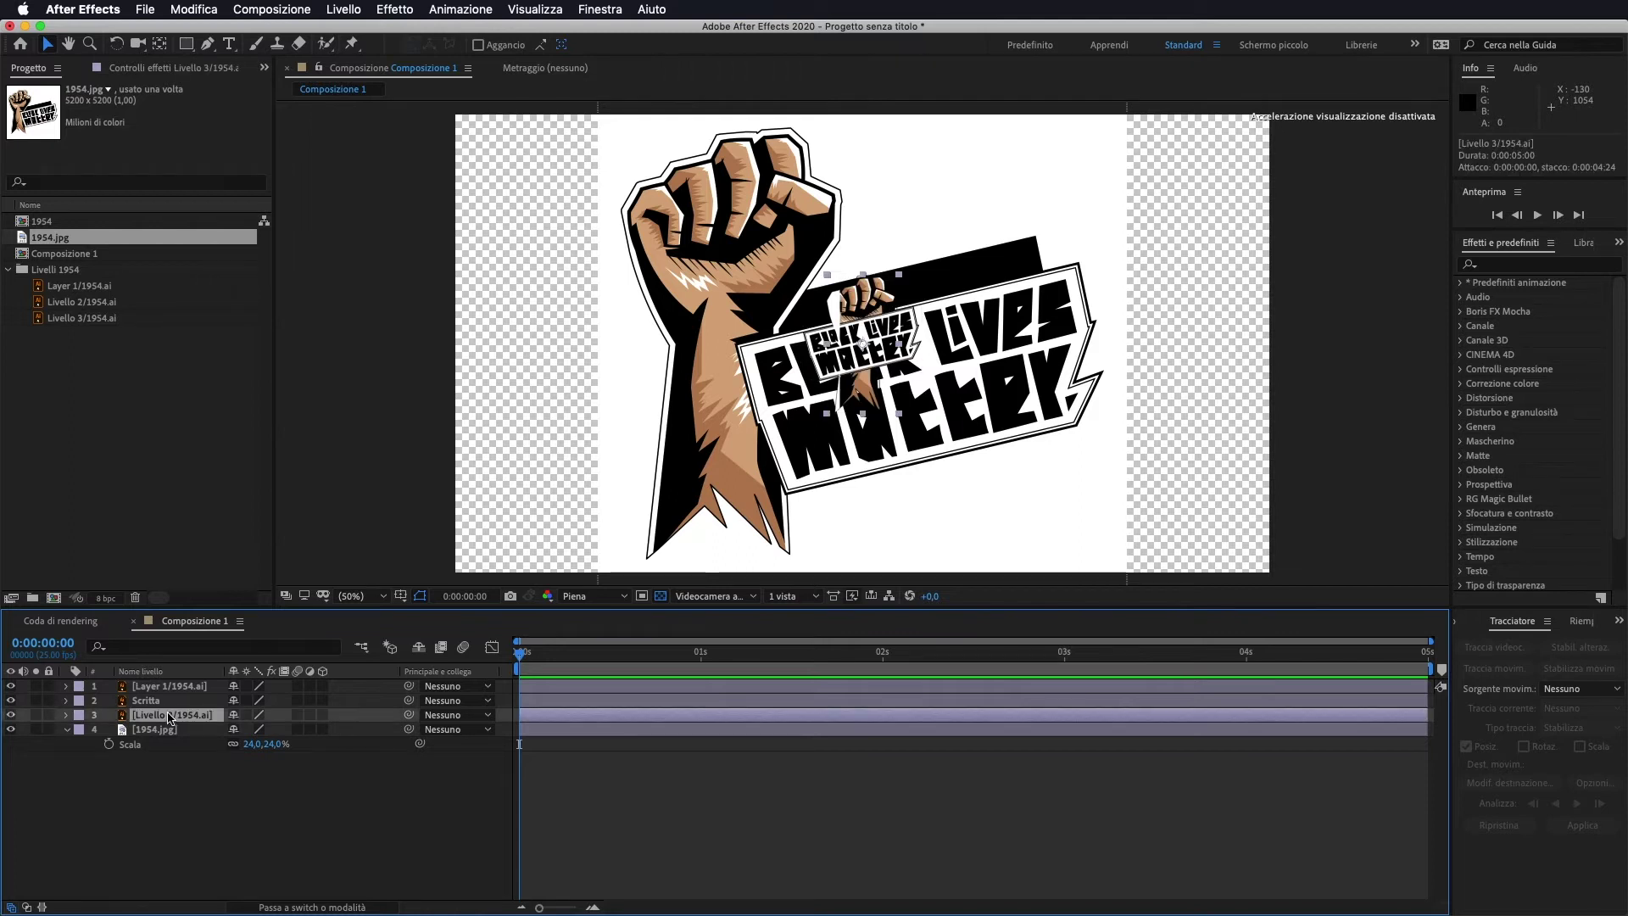
key("Return")
type("B")
key("Return")
Move Layer 1 below Braccio and rename it Sfondo.
left_click_drag(180, 688, 181, 714)
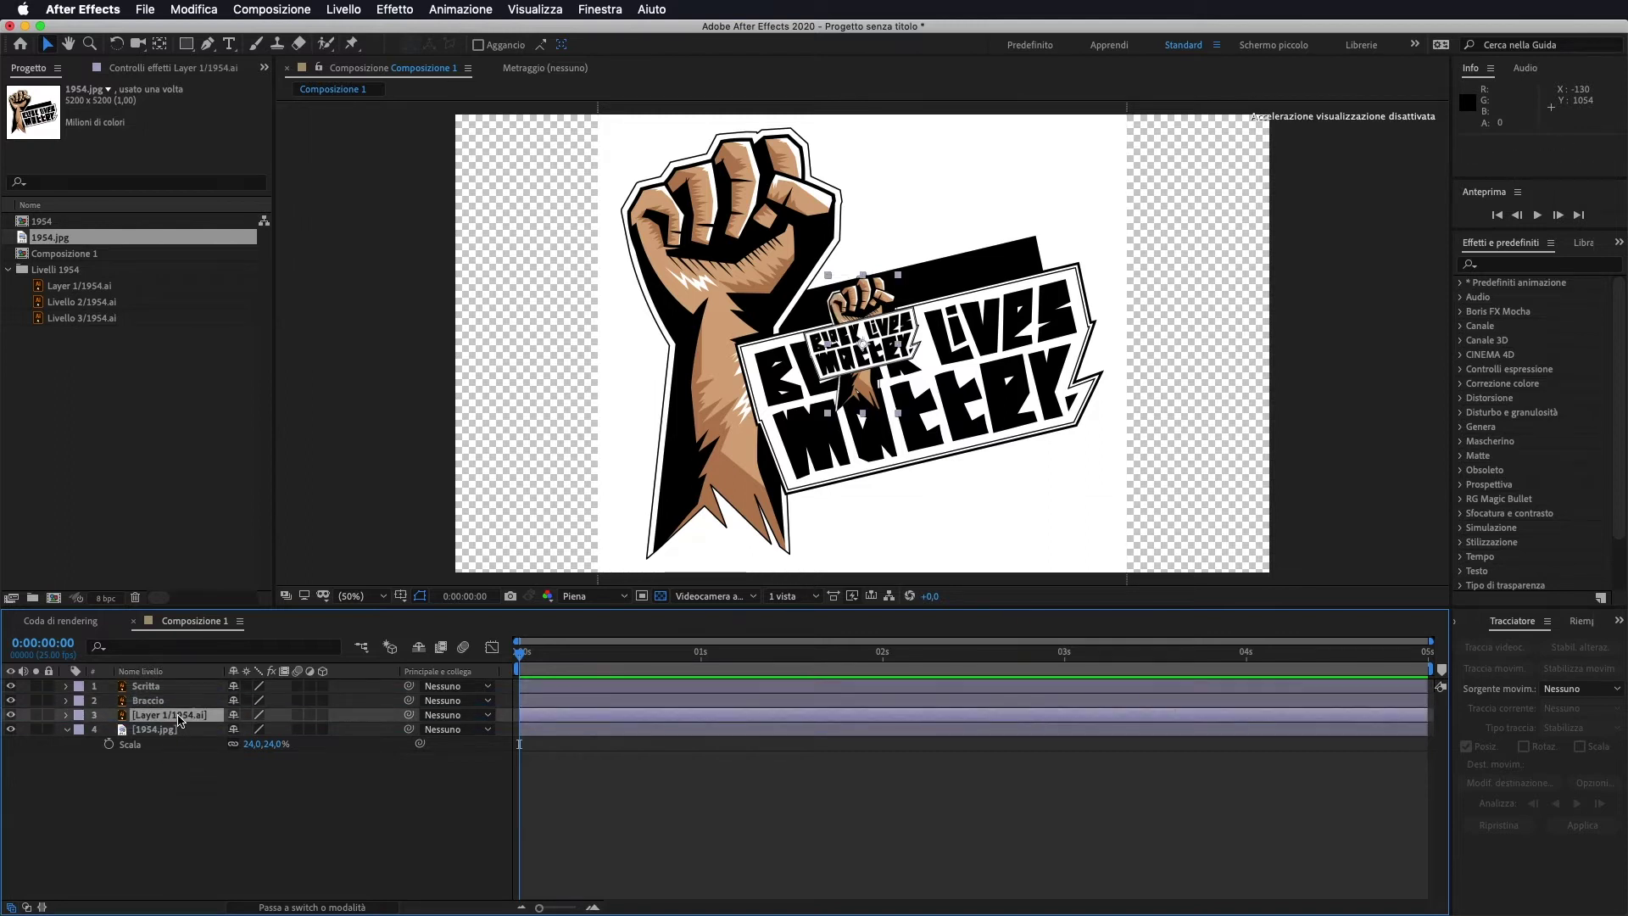
key("Return")
type("Sfondo")
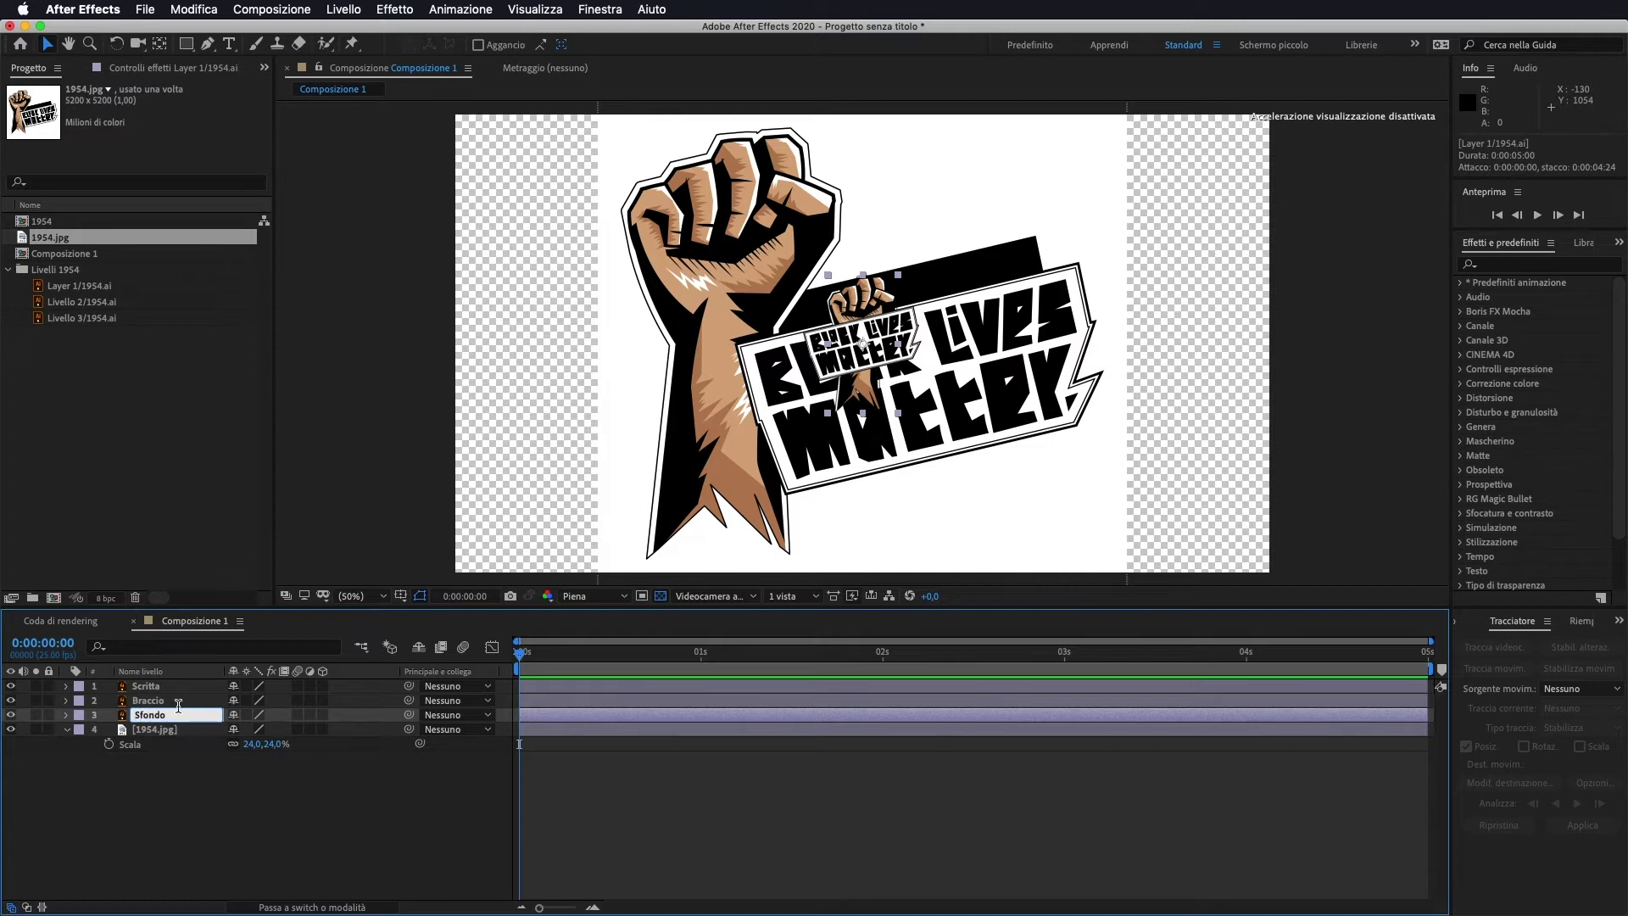
left_click(206, 814)
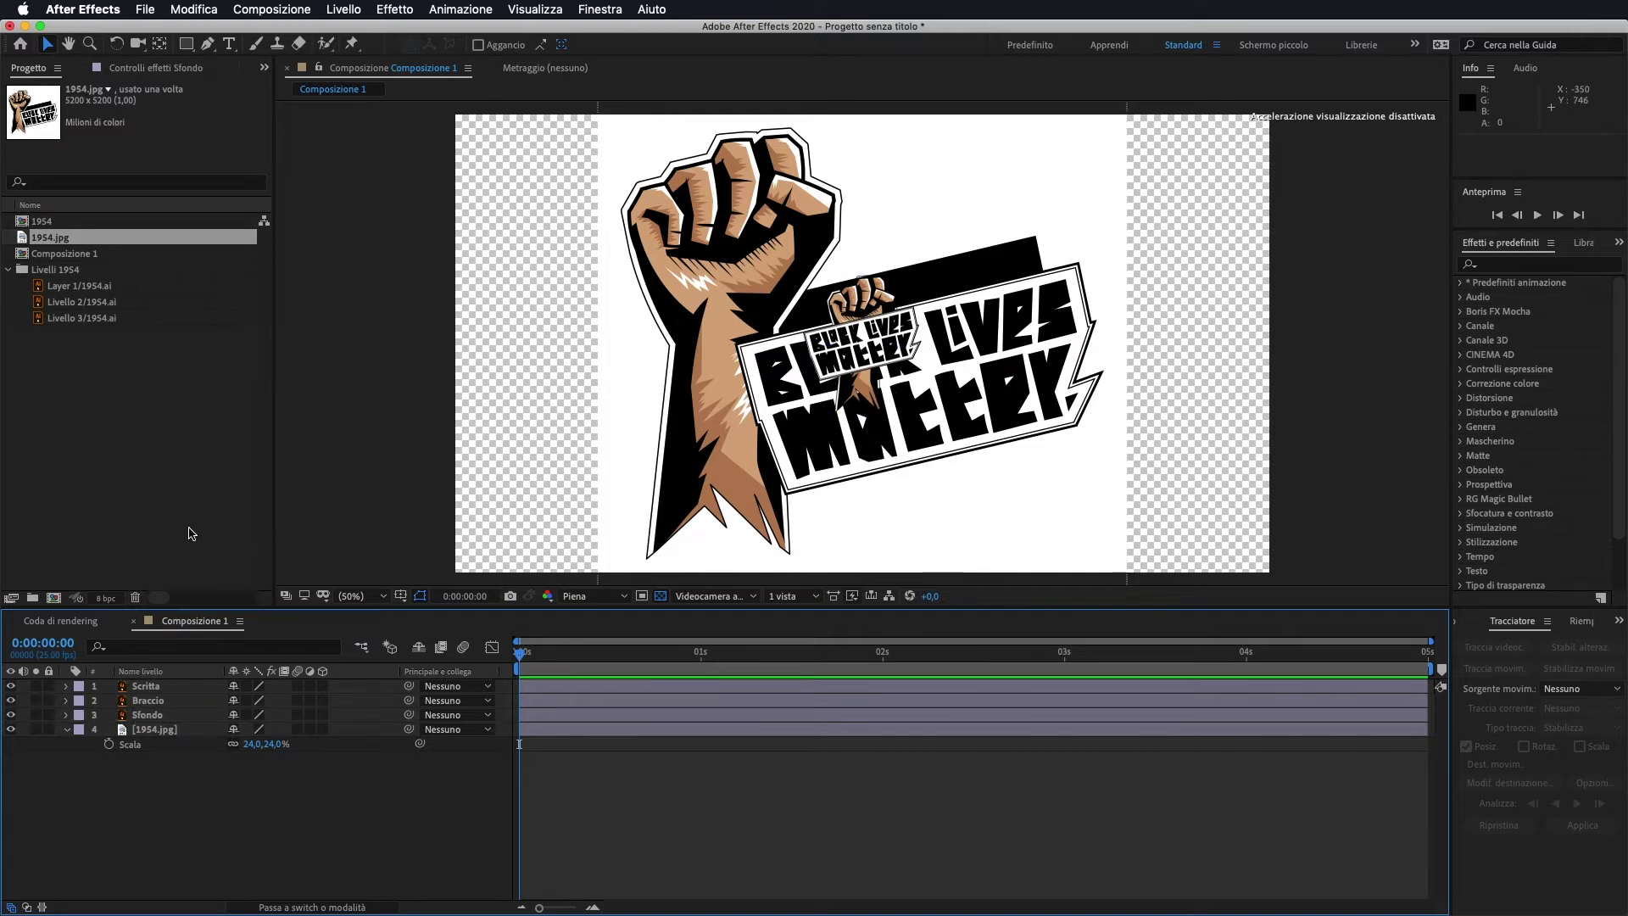
Scale Scritta to 331% and move it down and right over the original lettering.
left_click(147, 687)
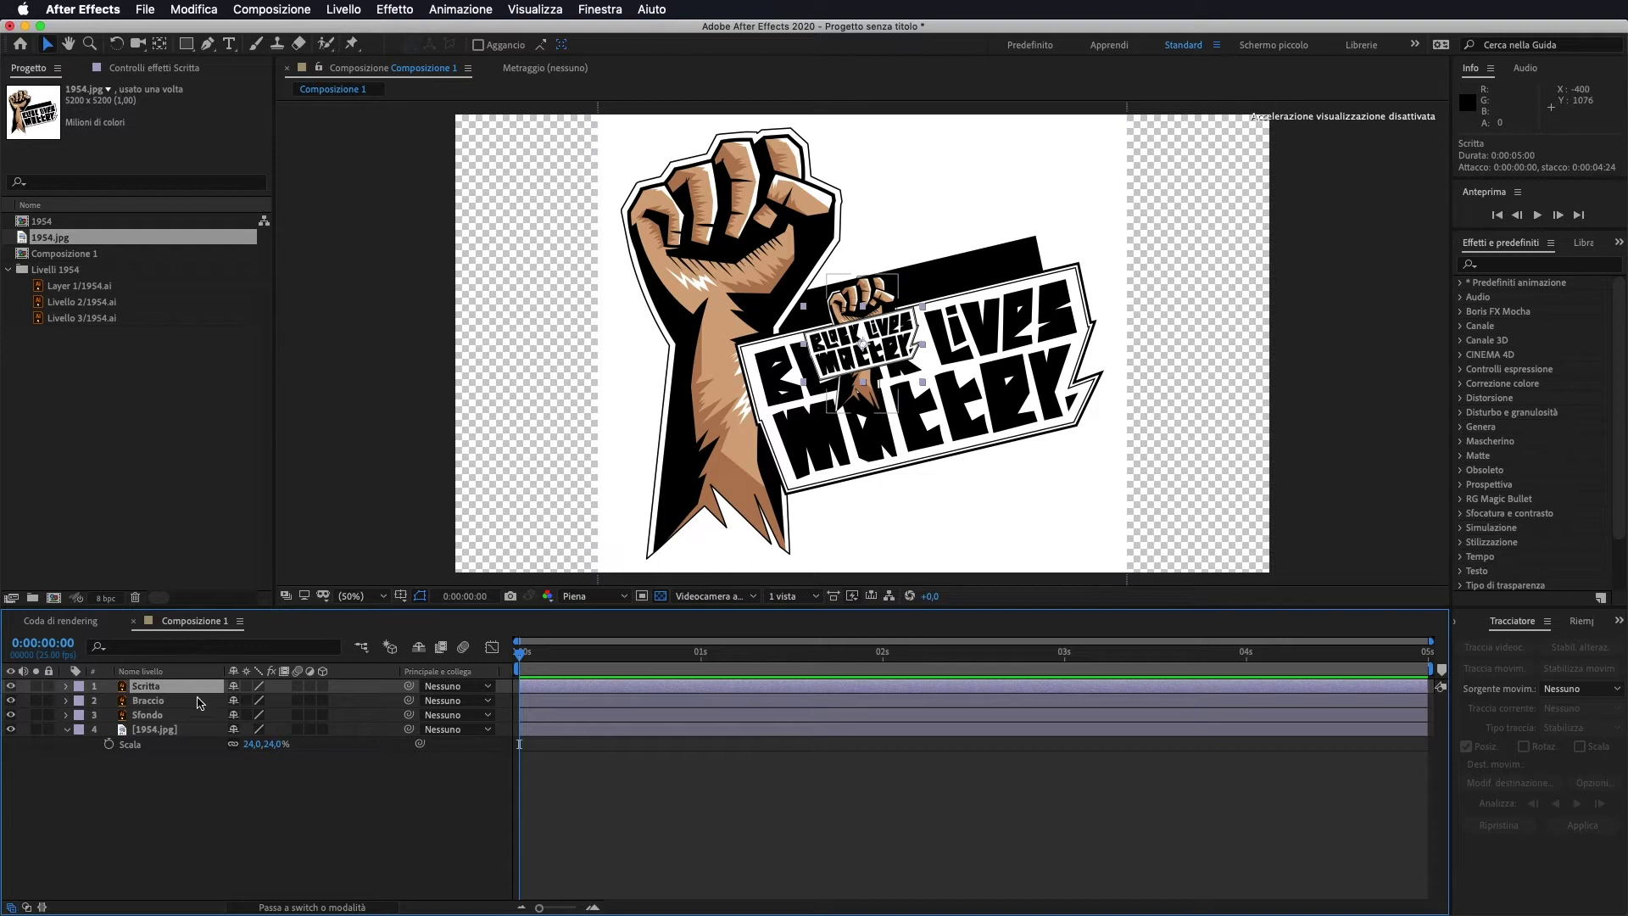
key("s")
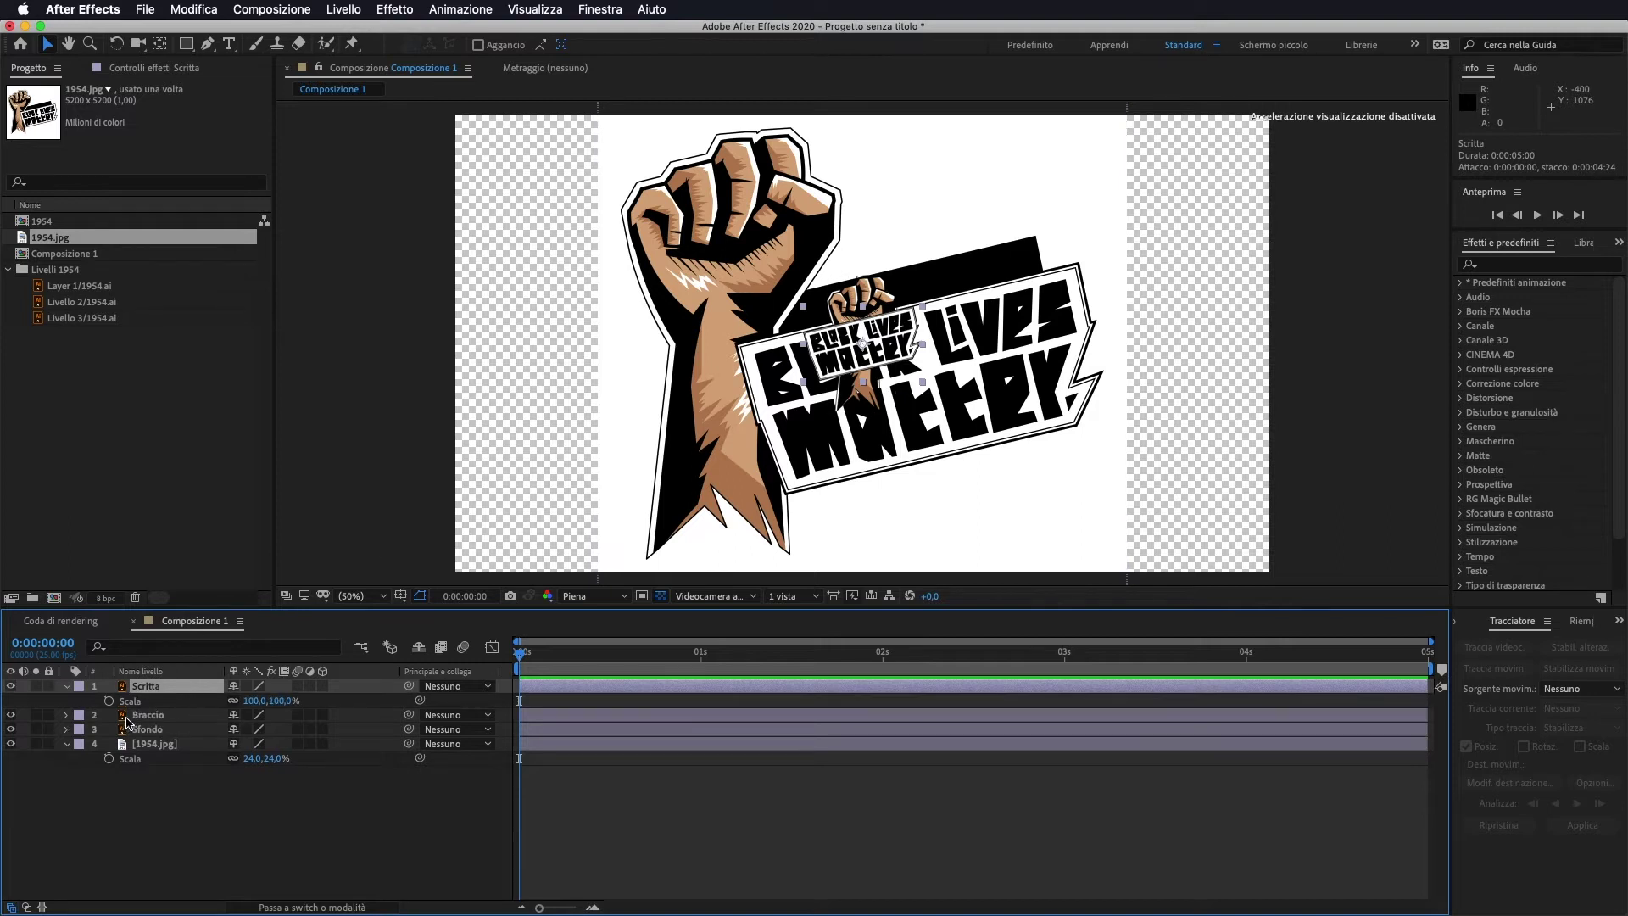
left_click_drag(282, 701, 465, 672)
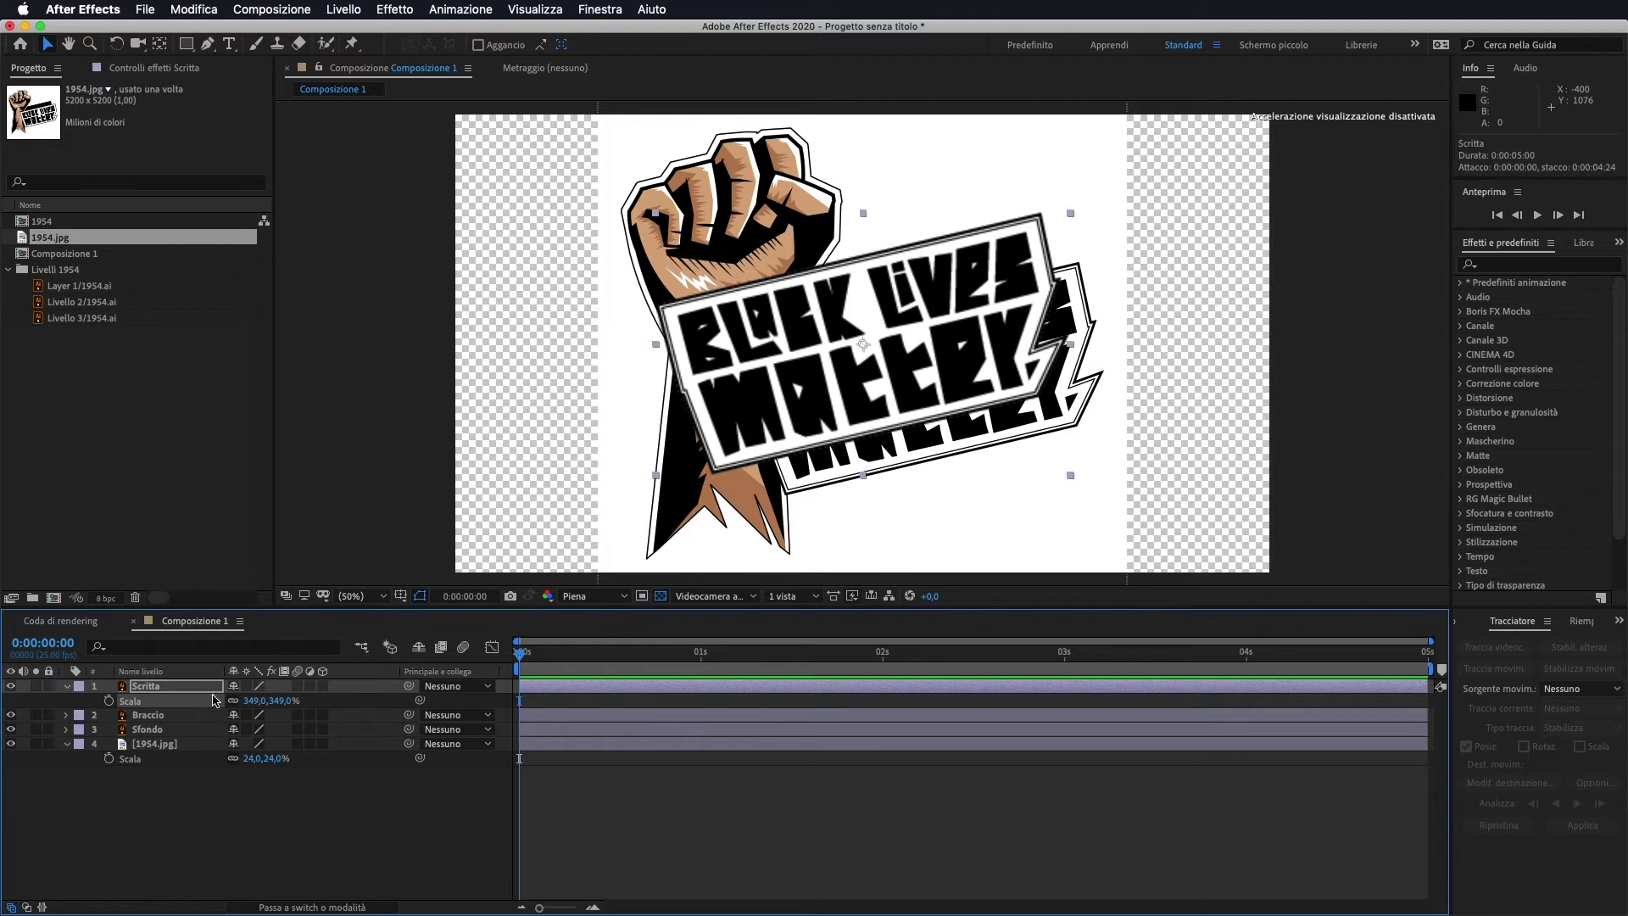
left_click_drag(215, 701, 170, 706)
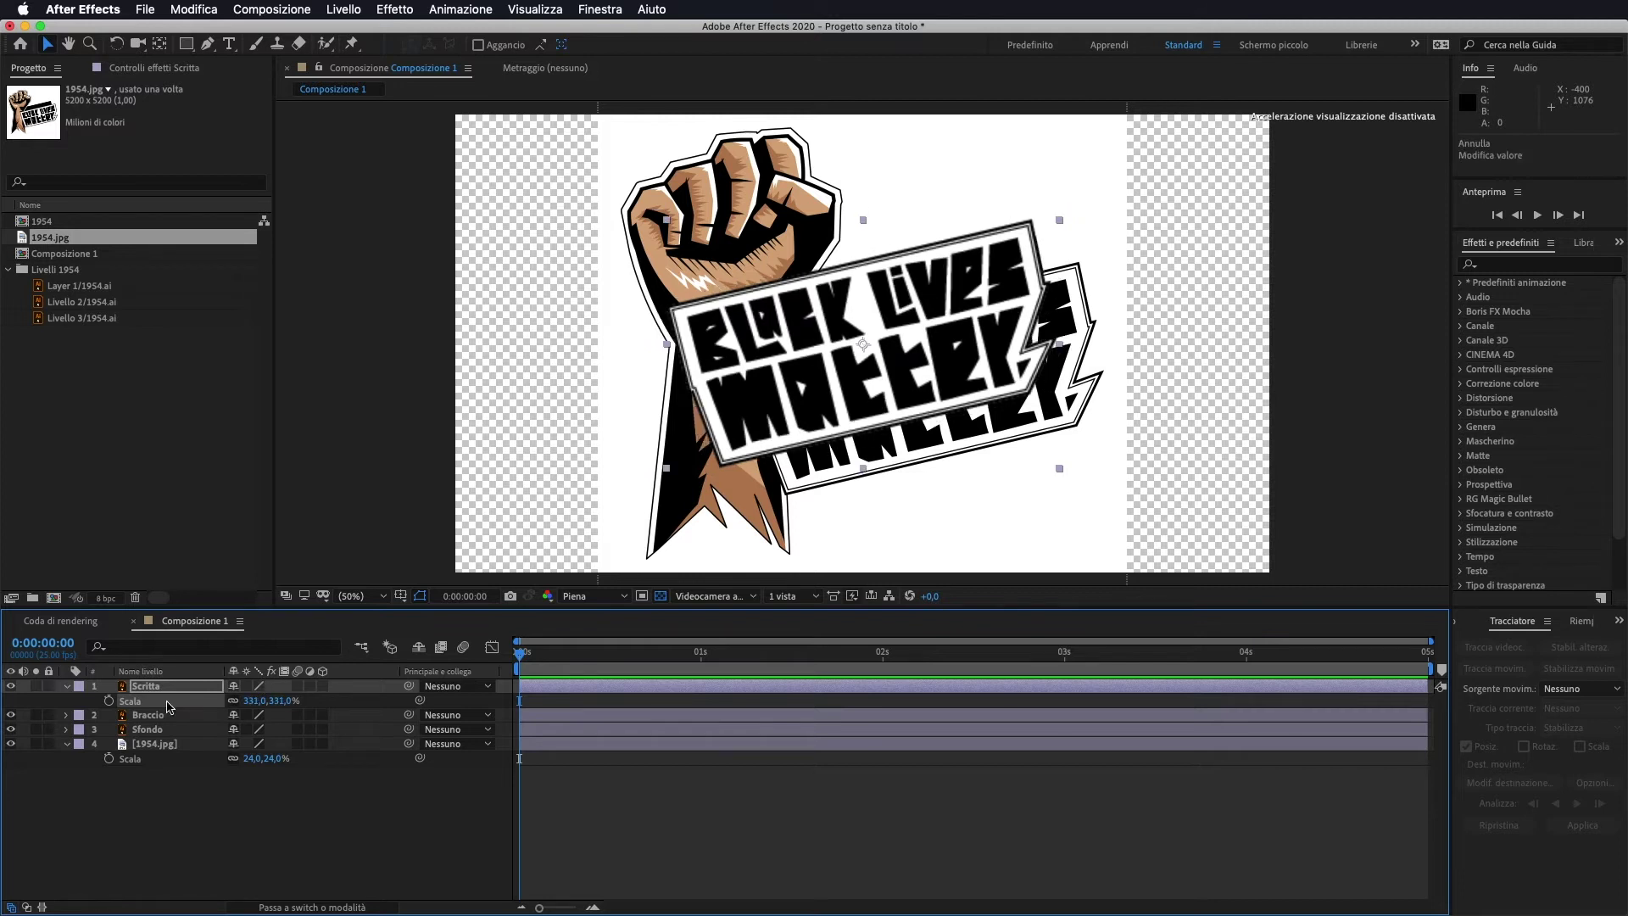
key("p")
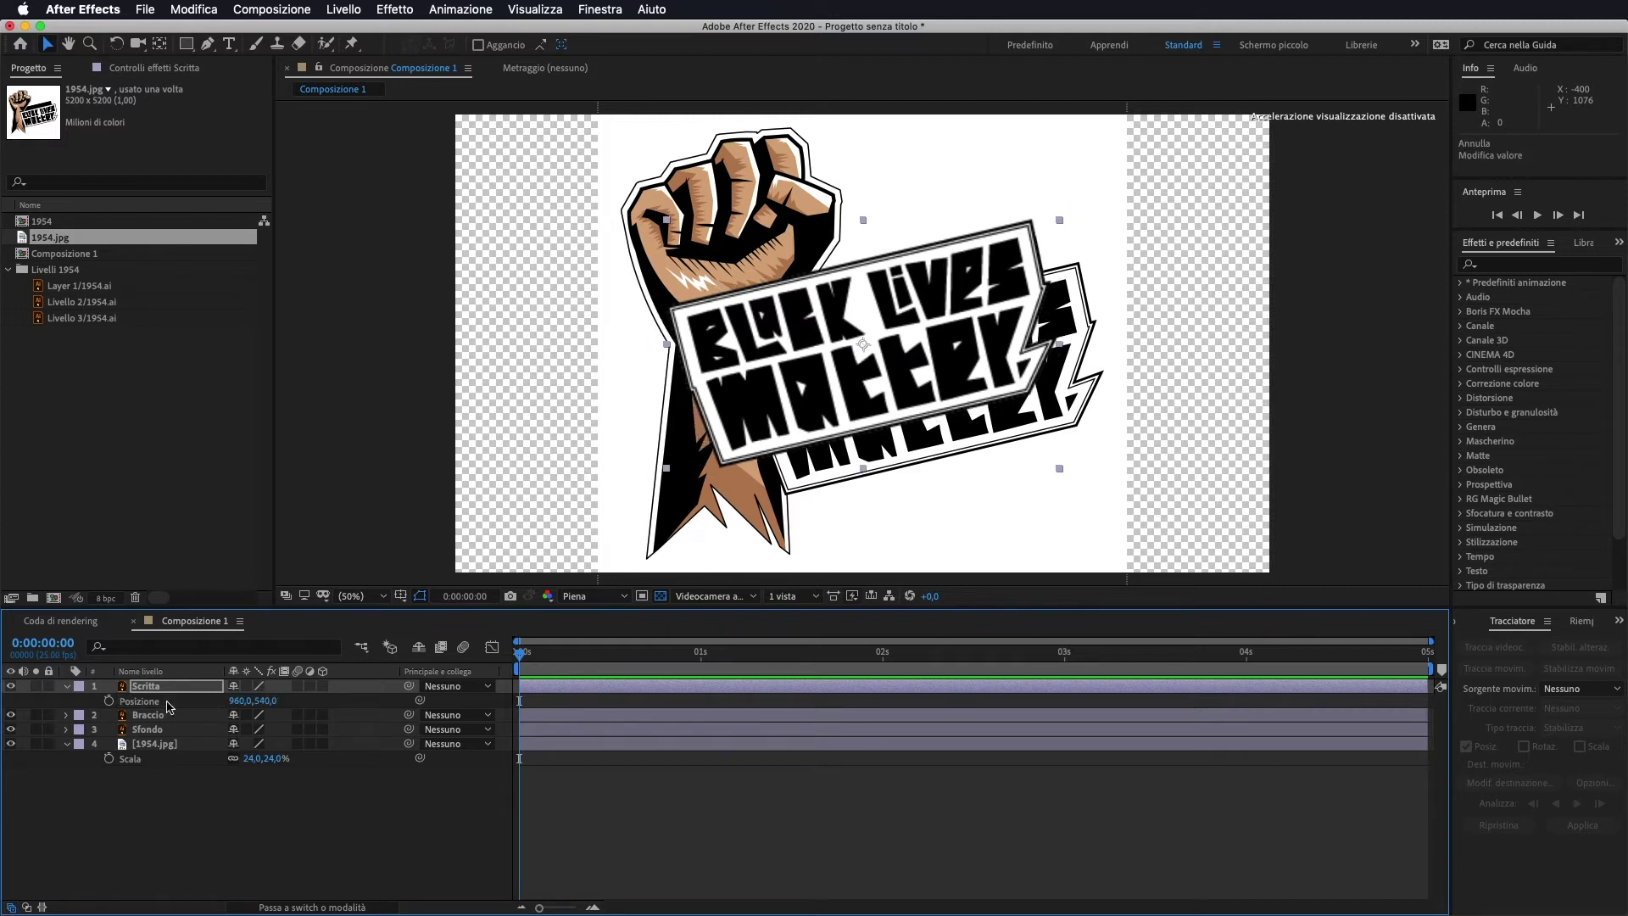
left_click_drag(271, 706, 377, 683)
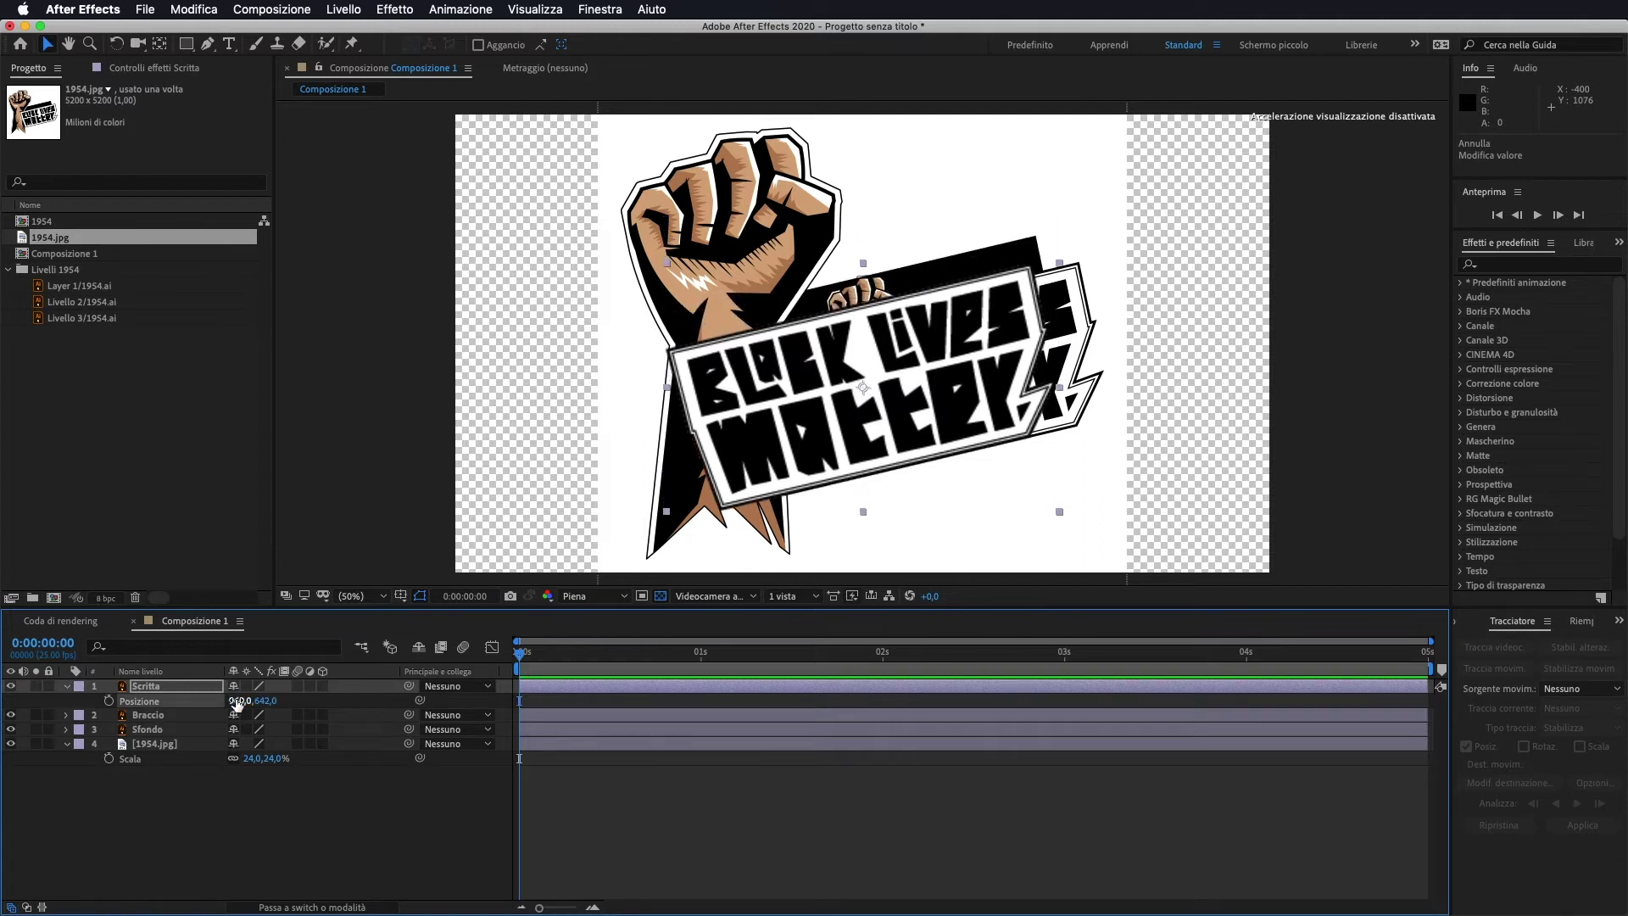
mouse_move(241, 701)
left_mouse_down()
mouse_move(310, 687)
mouse_move(241, 704)
left_mouse_up()
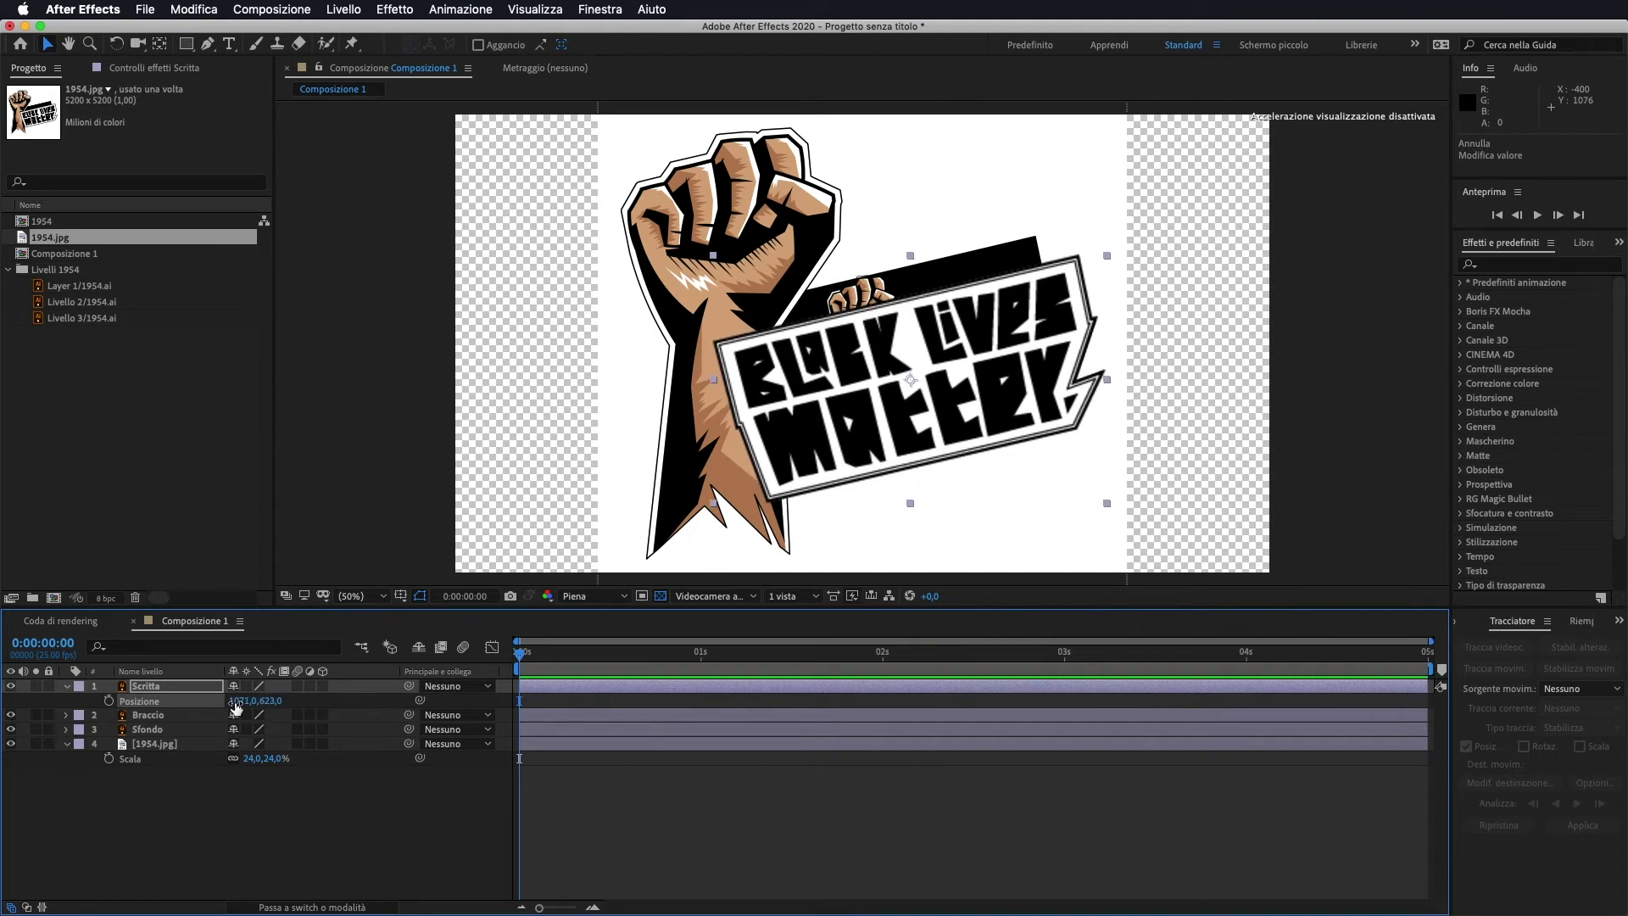
left_click(202, 801)
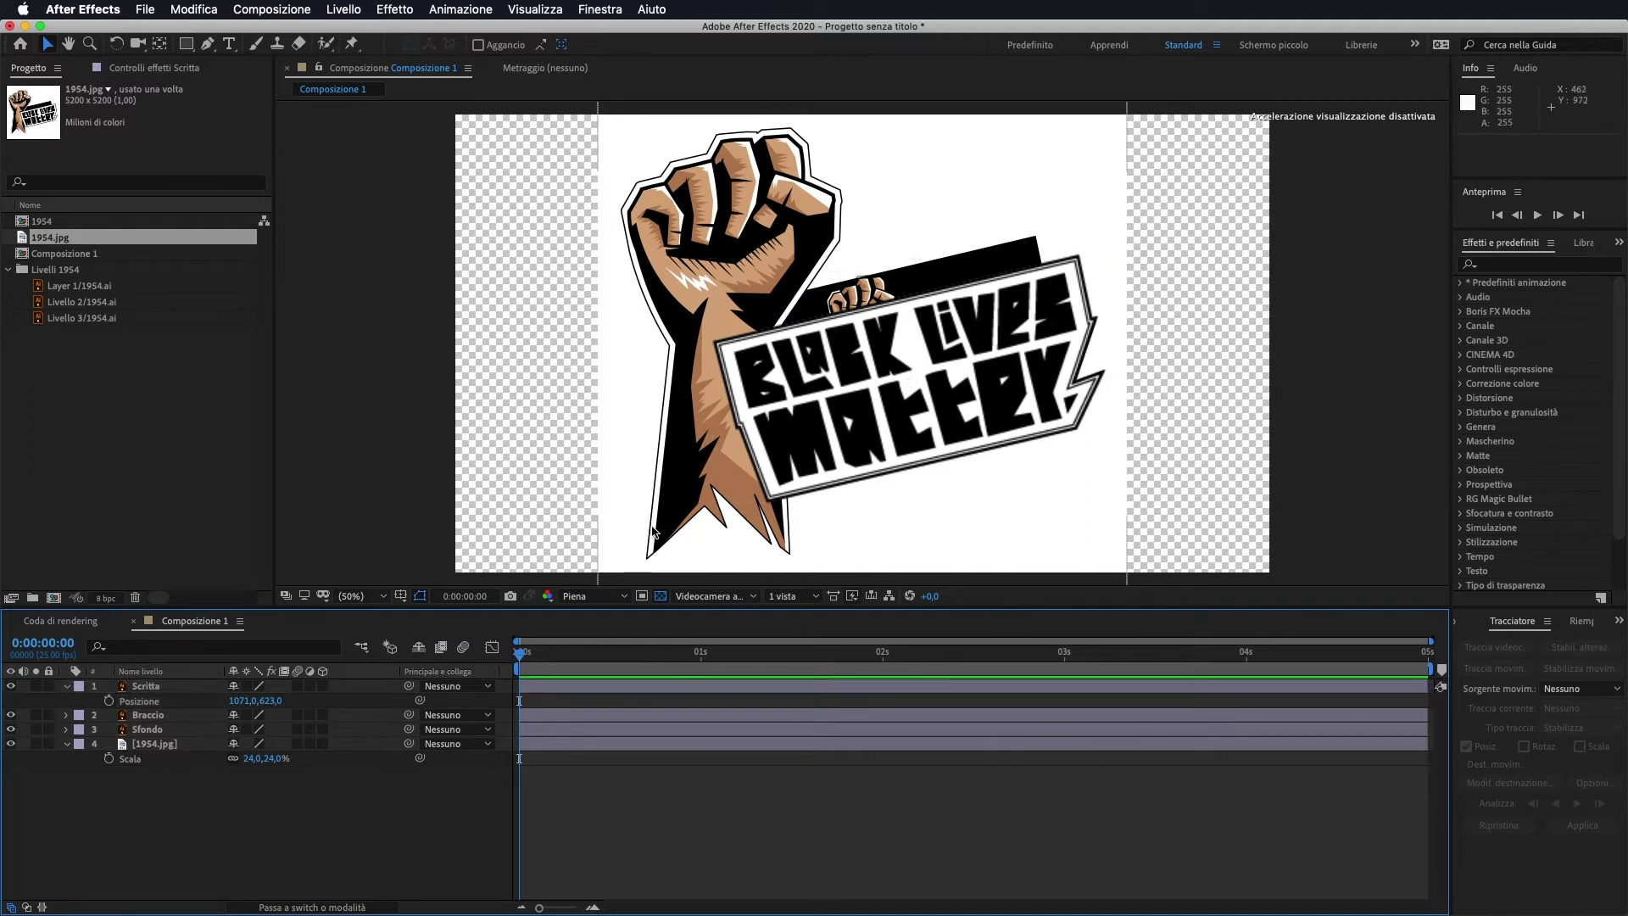
Nudge the Braccio arm slightly up and right, then return to the timeline start.
left_click_drag(653, 533, 662, 524)
key("p")
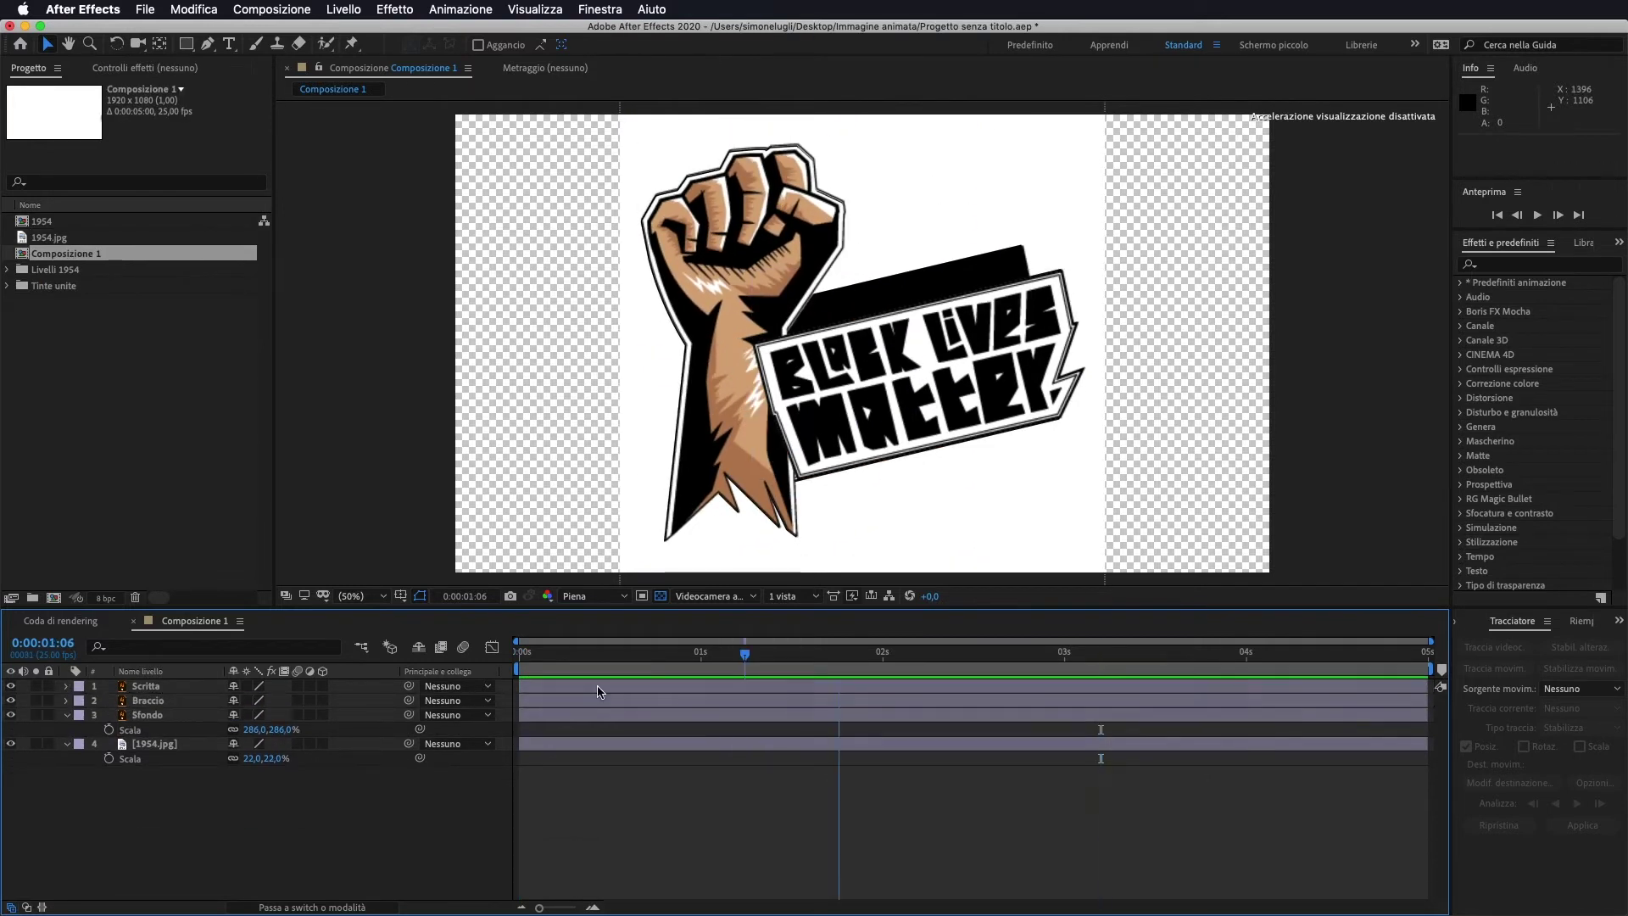
key("Home")
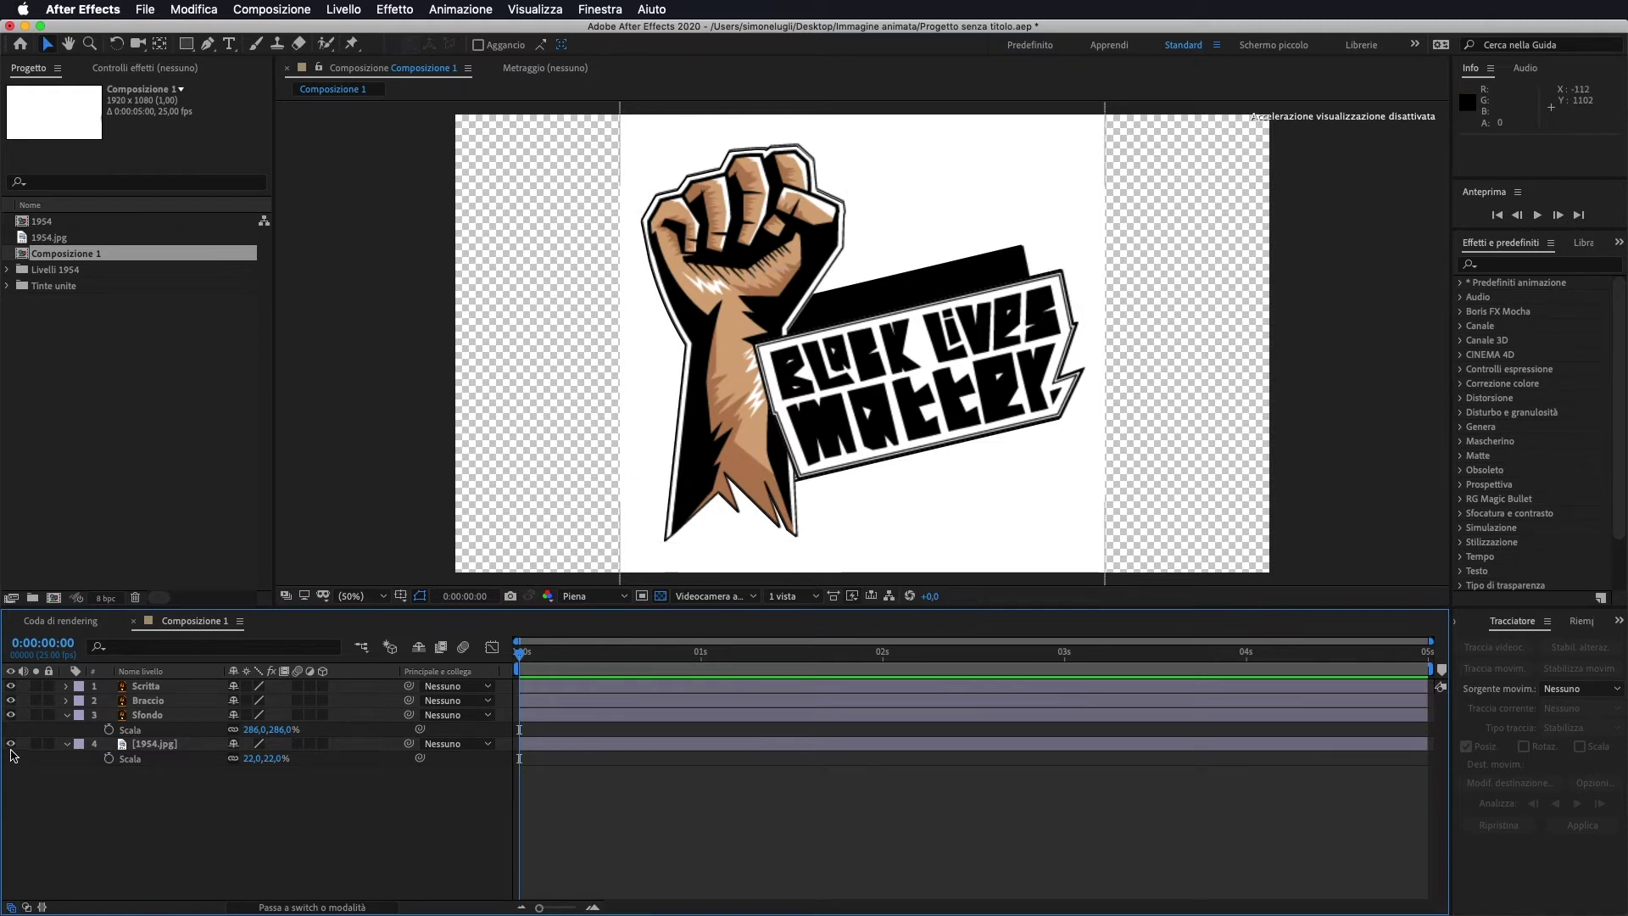
Hide the 1954.jpg reference layer and collapse its properties.
left_click(11, 744)
left_click(11, 744)
left_click(11, 744)
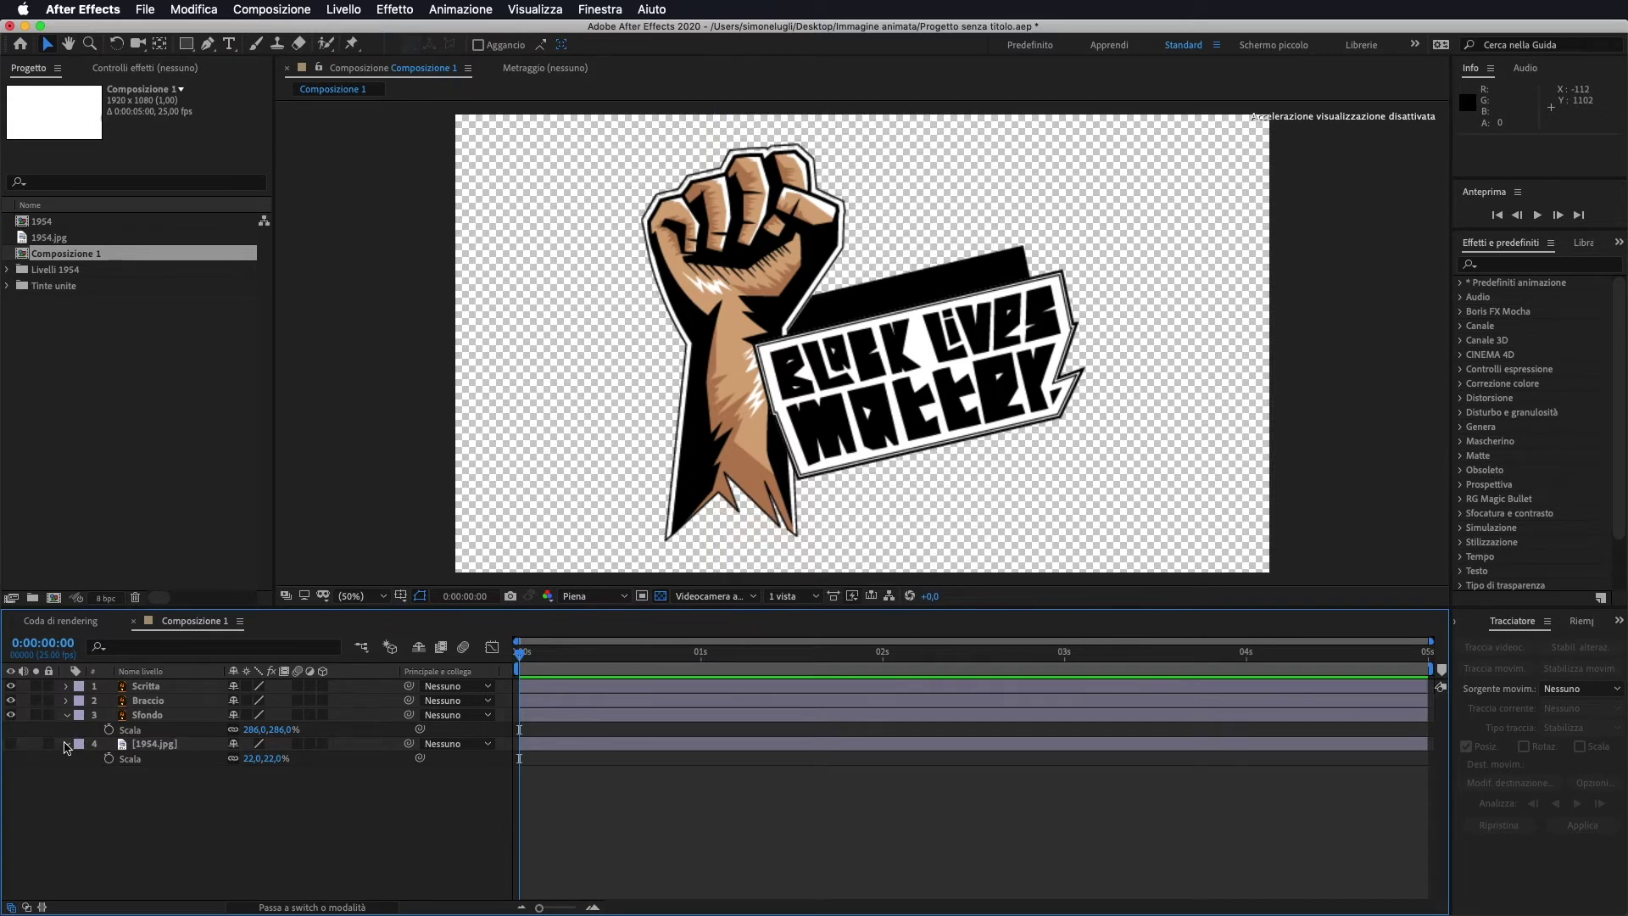
left_click(67, 744)
Add a white solid named BG and move it to the bottom of the stack.
right_click(168, 797)
mouse_move(241, 731)
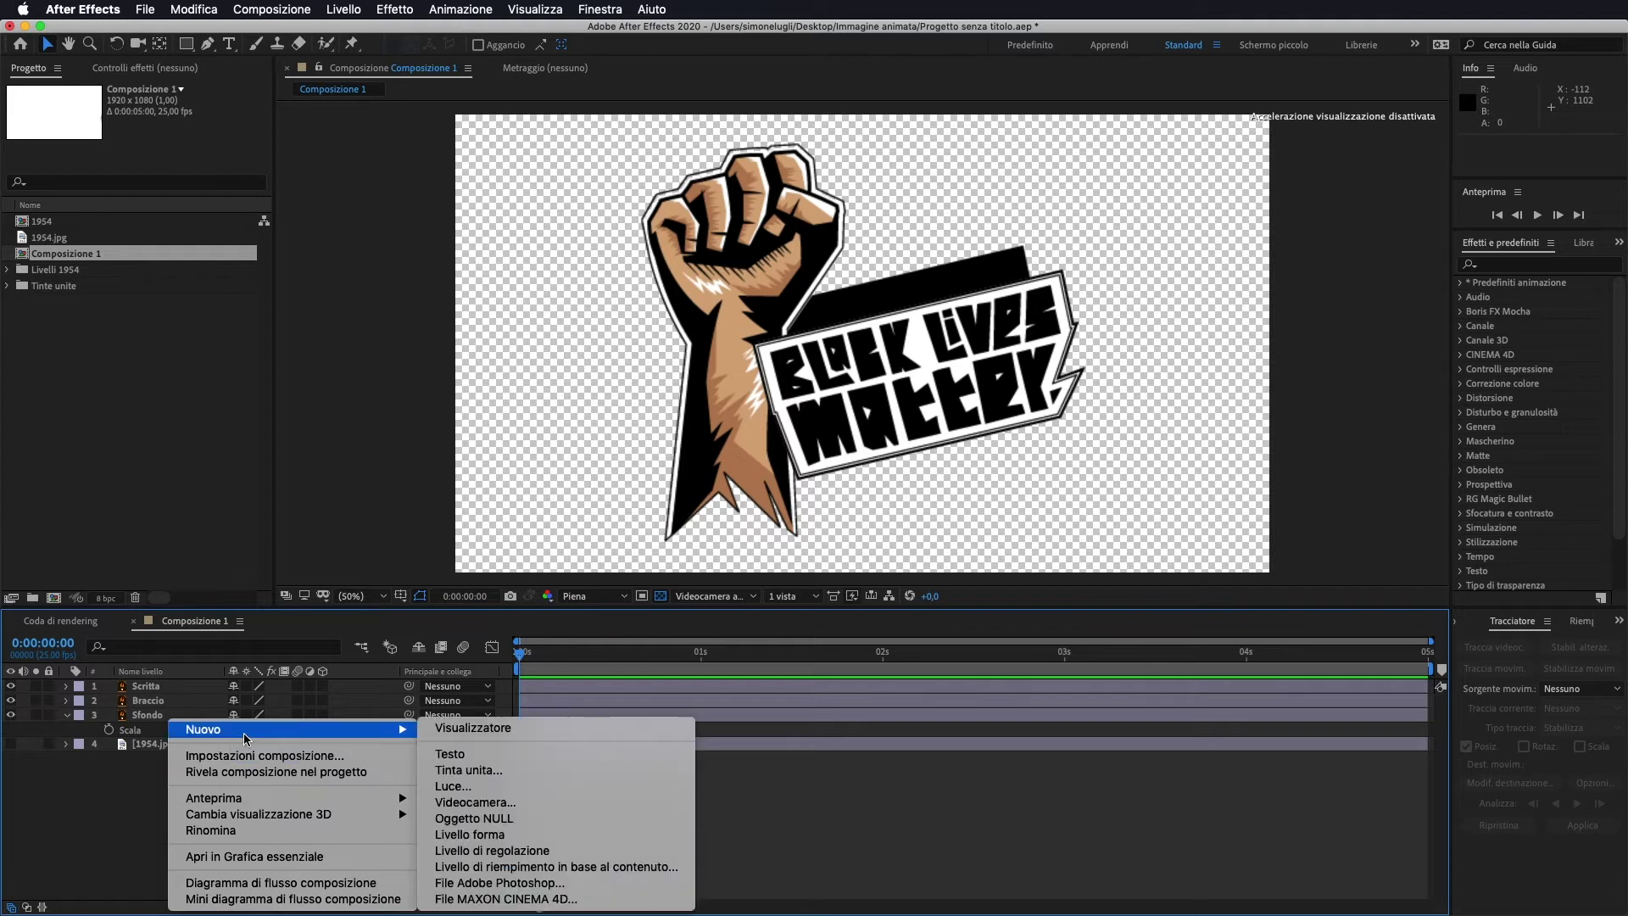
left_click(564, 771)
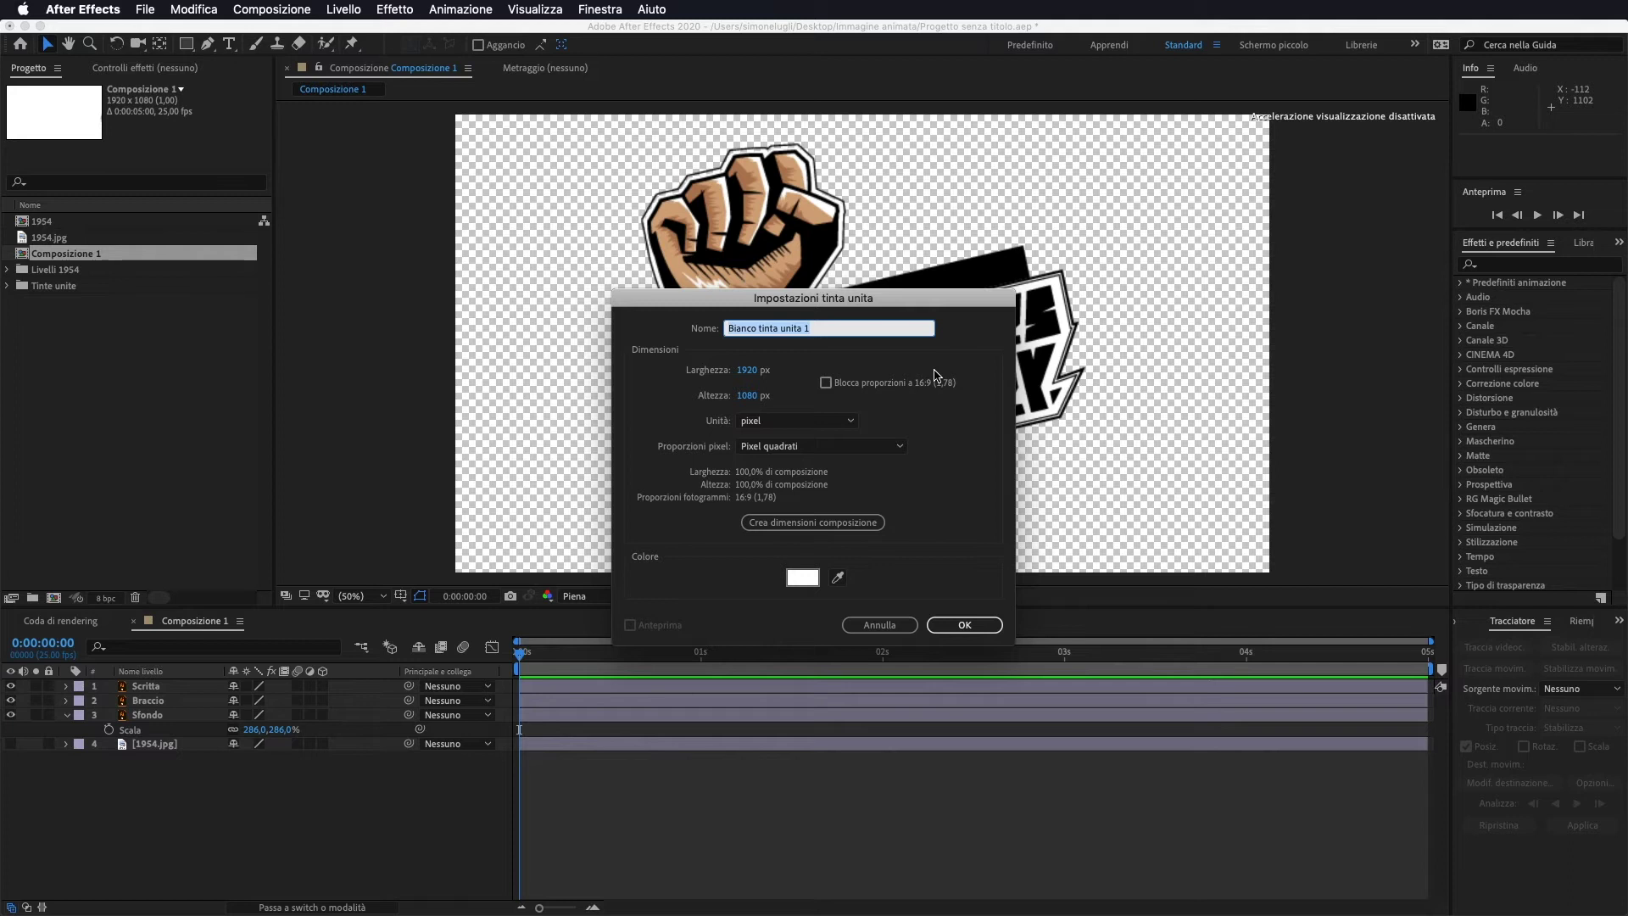
type("BG")
left_click(964, 625)
left_click_drag(145, 685, 171, 789)
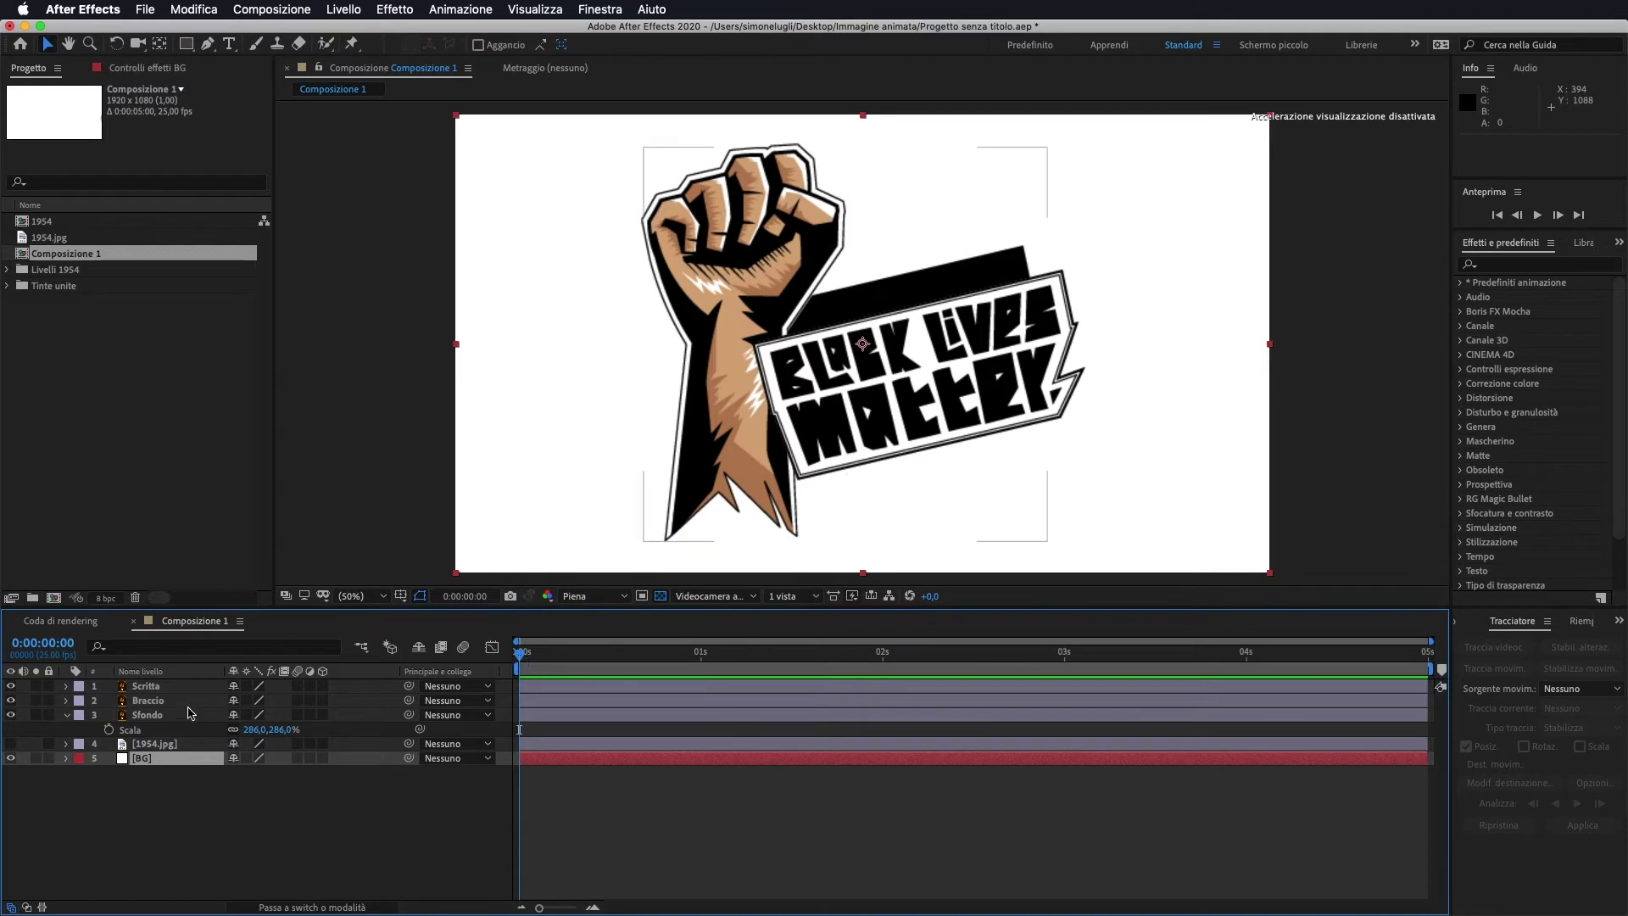
Check the Scritta and Sfondo layers' visibility and set the current time to 1 second.
left_click(11, 686)
left_click(10, 686)
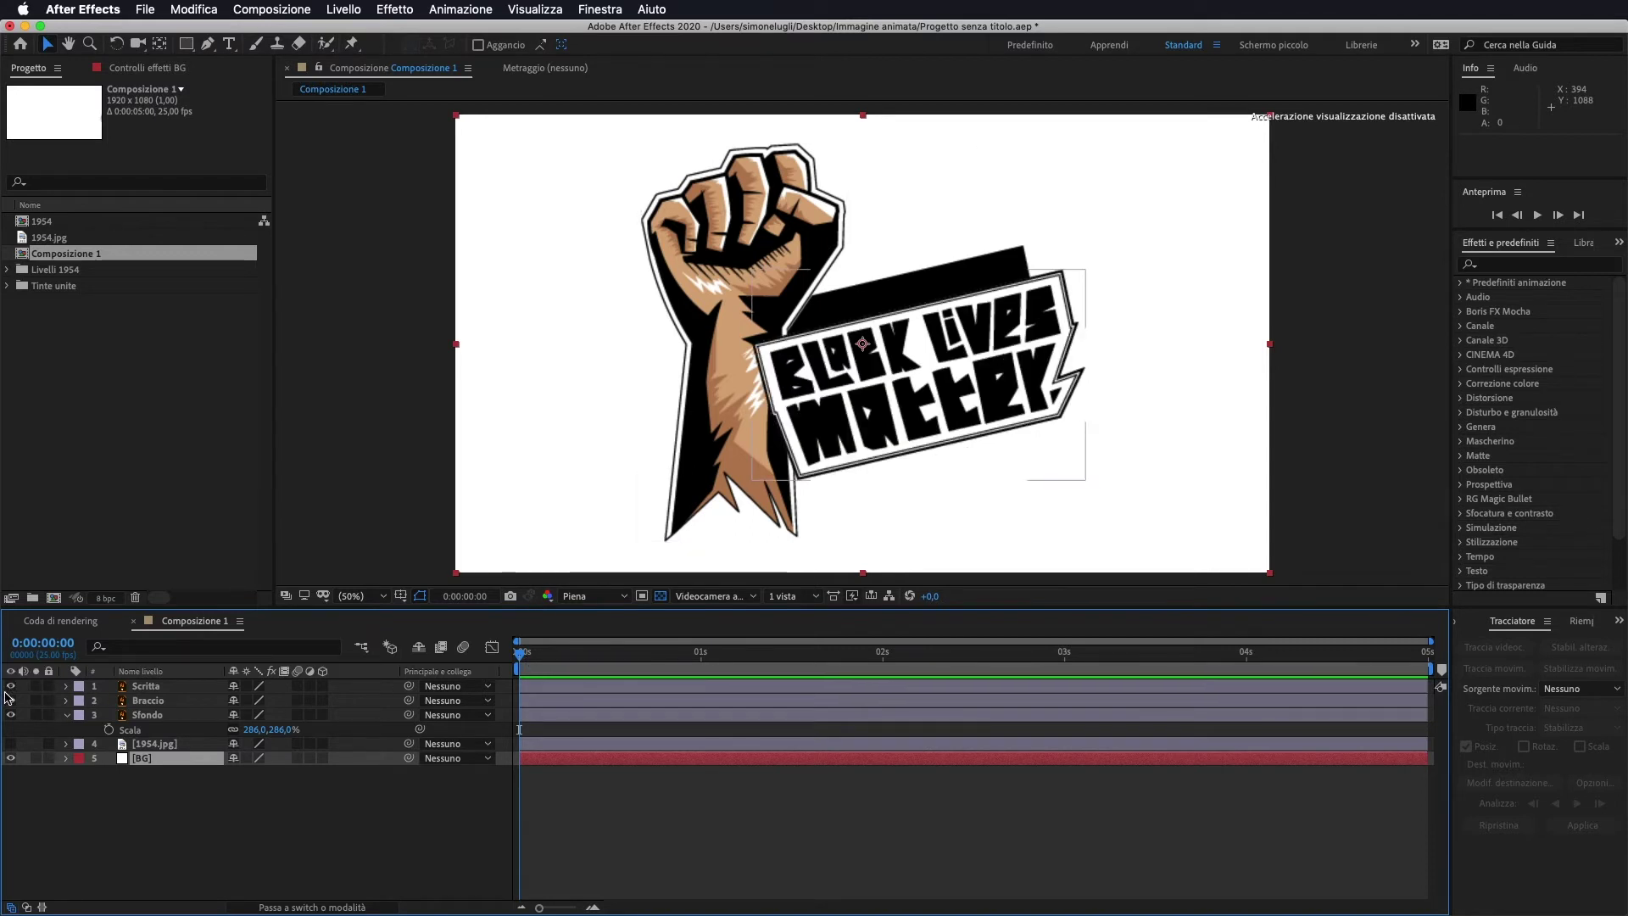
left_click(11, 715)
left_click(11, 715)
left_click(11, 715)
left_click(11, 714)
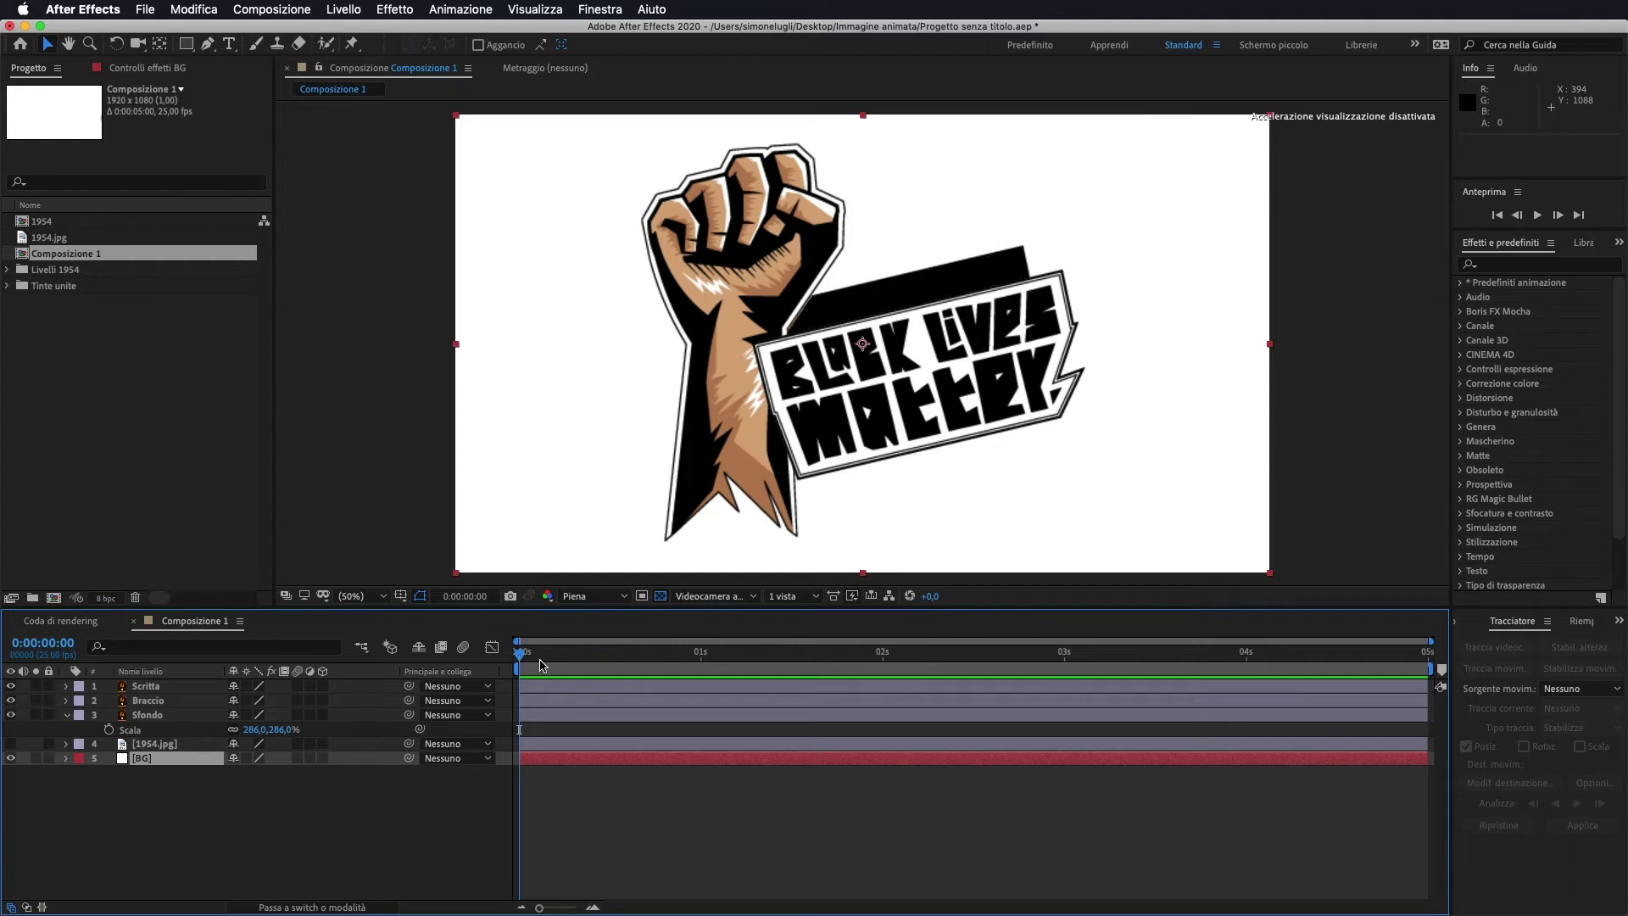
left_click_drag(520, 660, 701, 669)
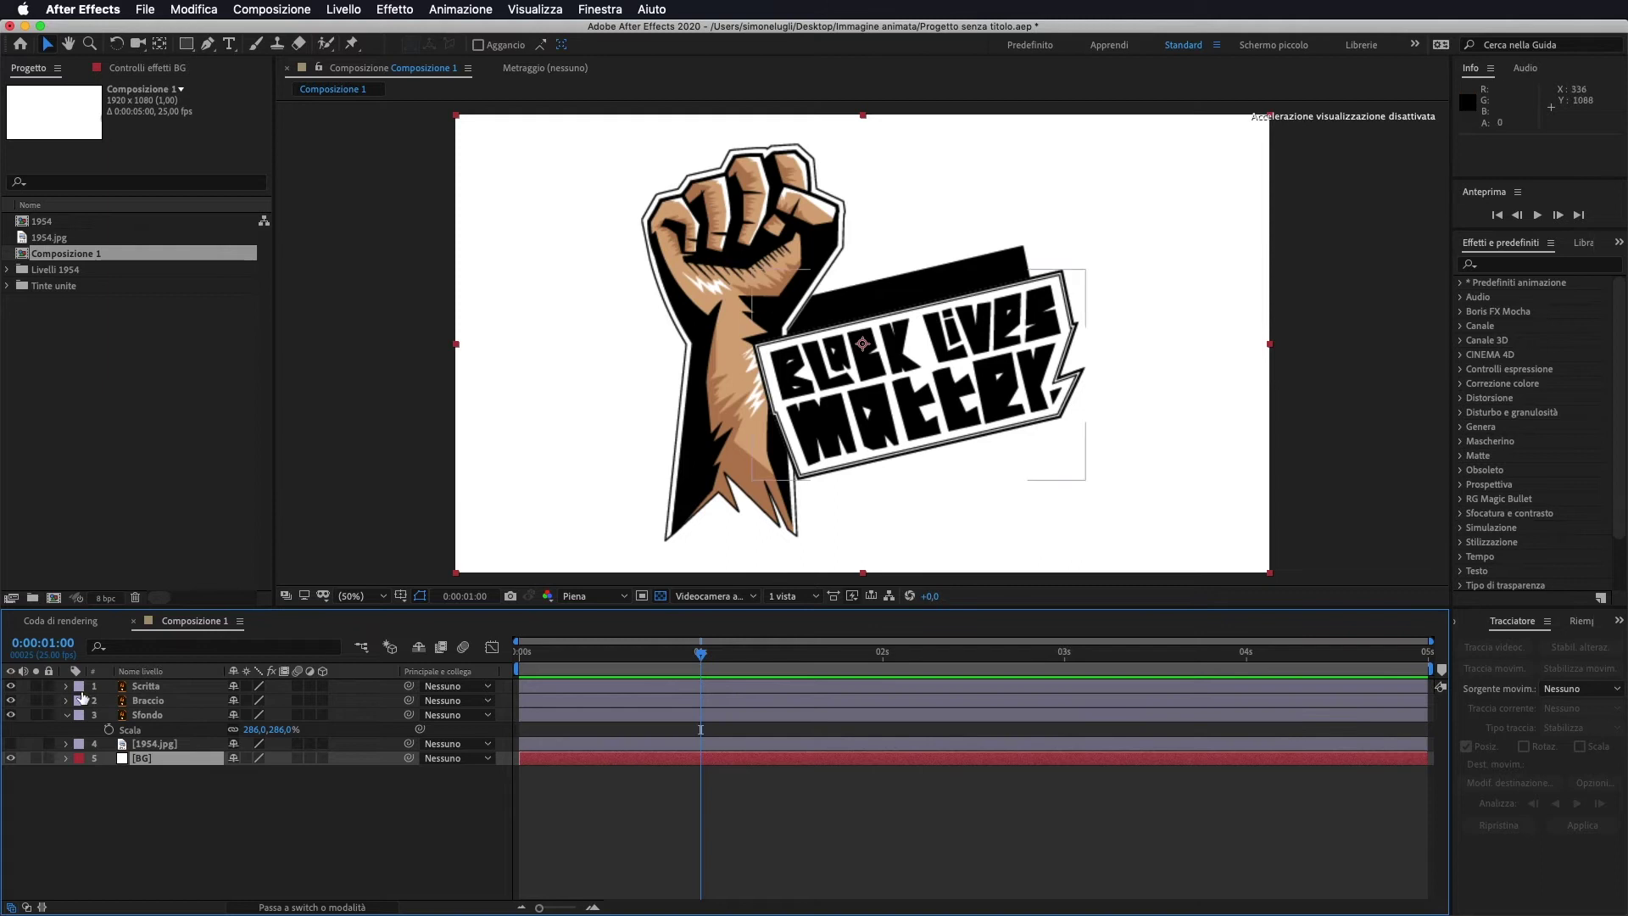
key("F2")
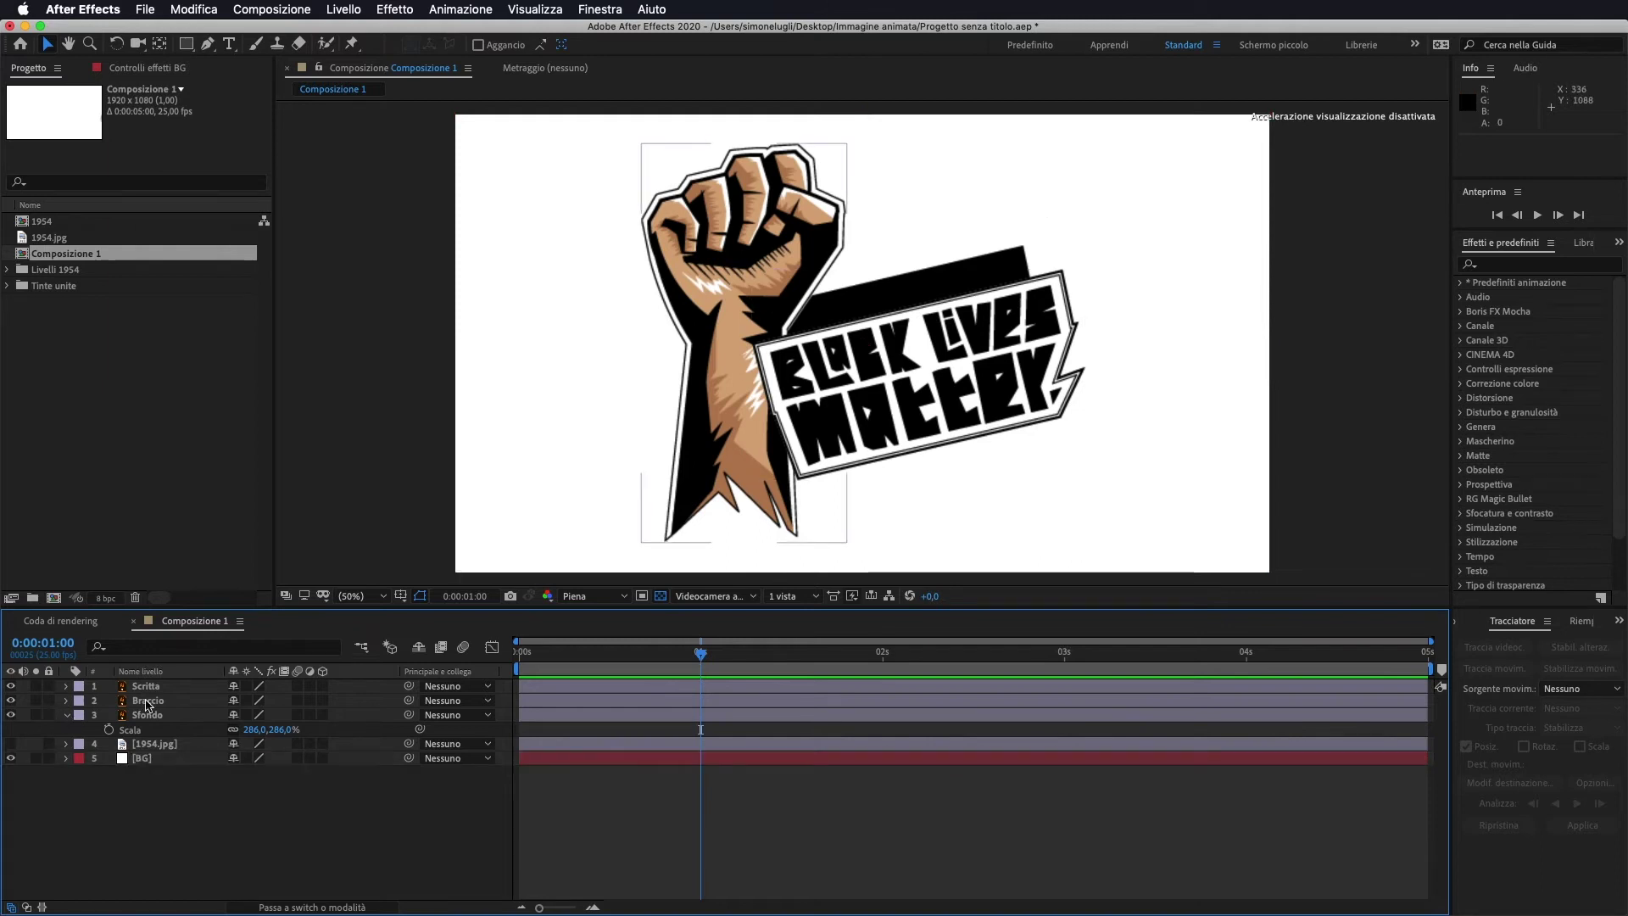
left_click(66, 715)
Keyframe Braccio's Position at 681,539 at 1 s and 681,1572 below frame at 0 s.
left_click(148, 700)
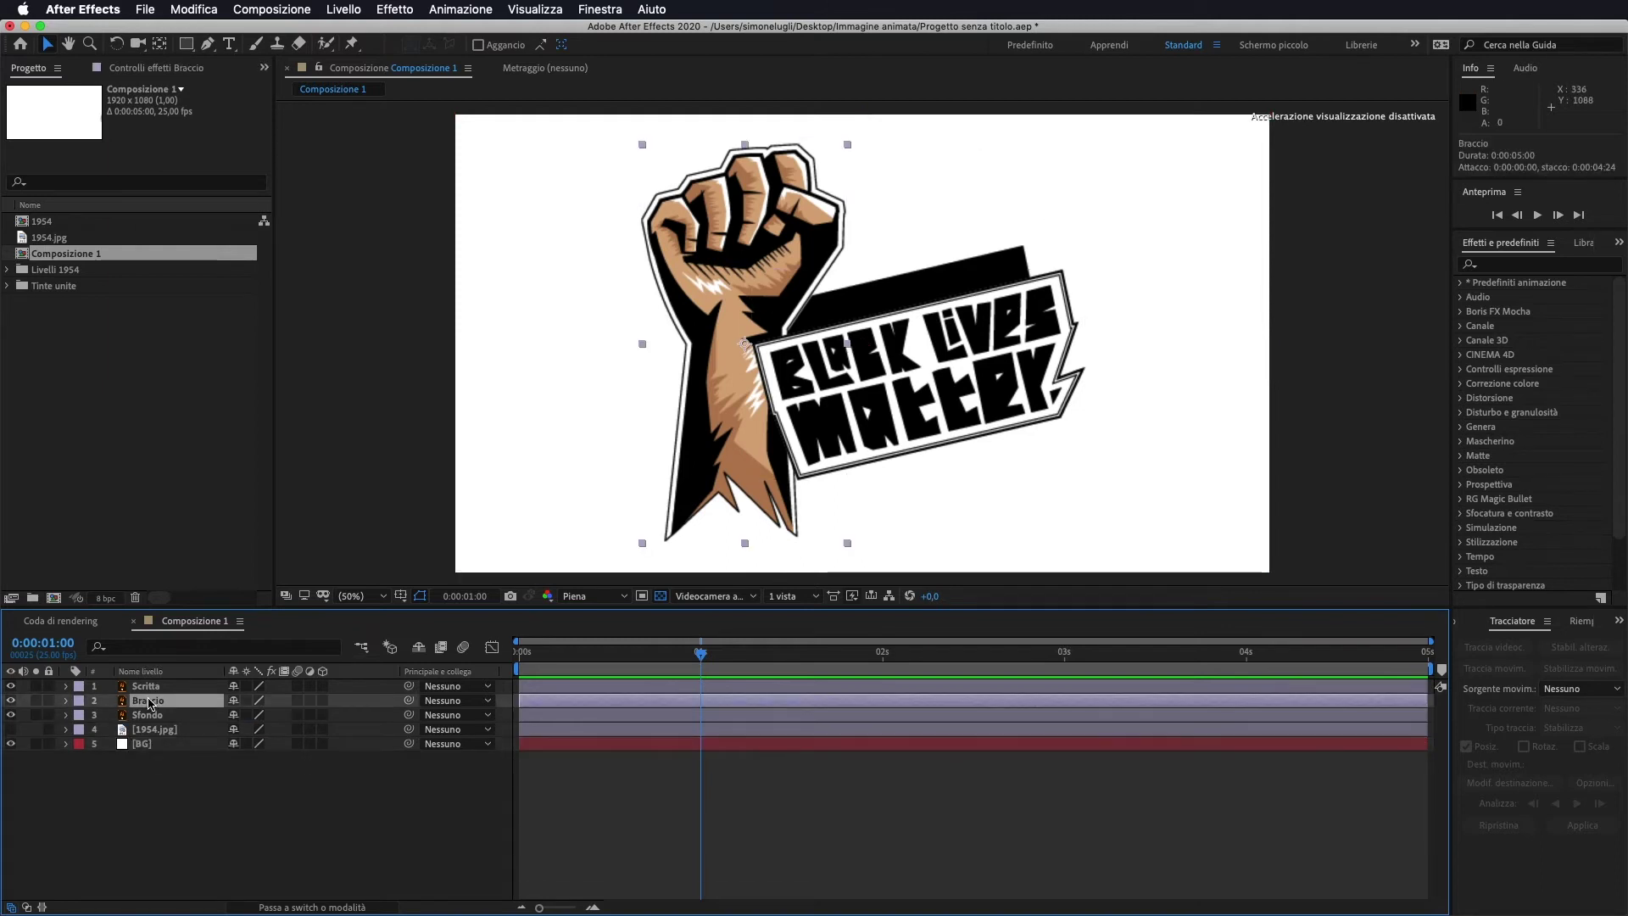
key("p")
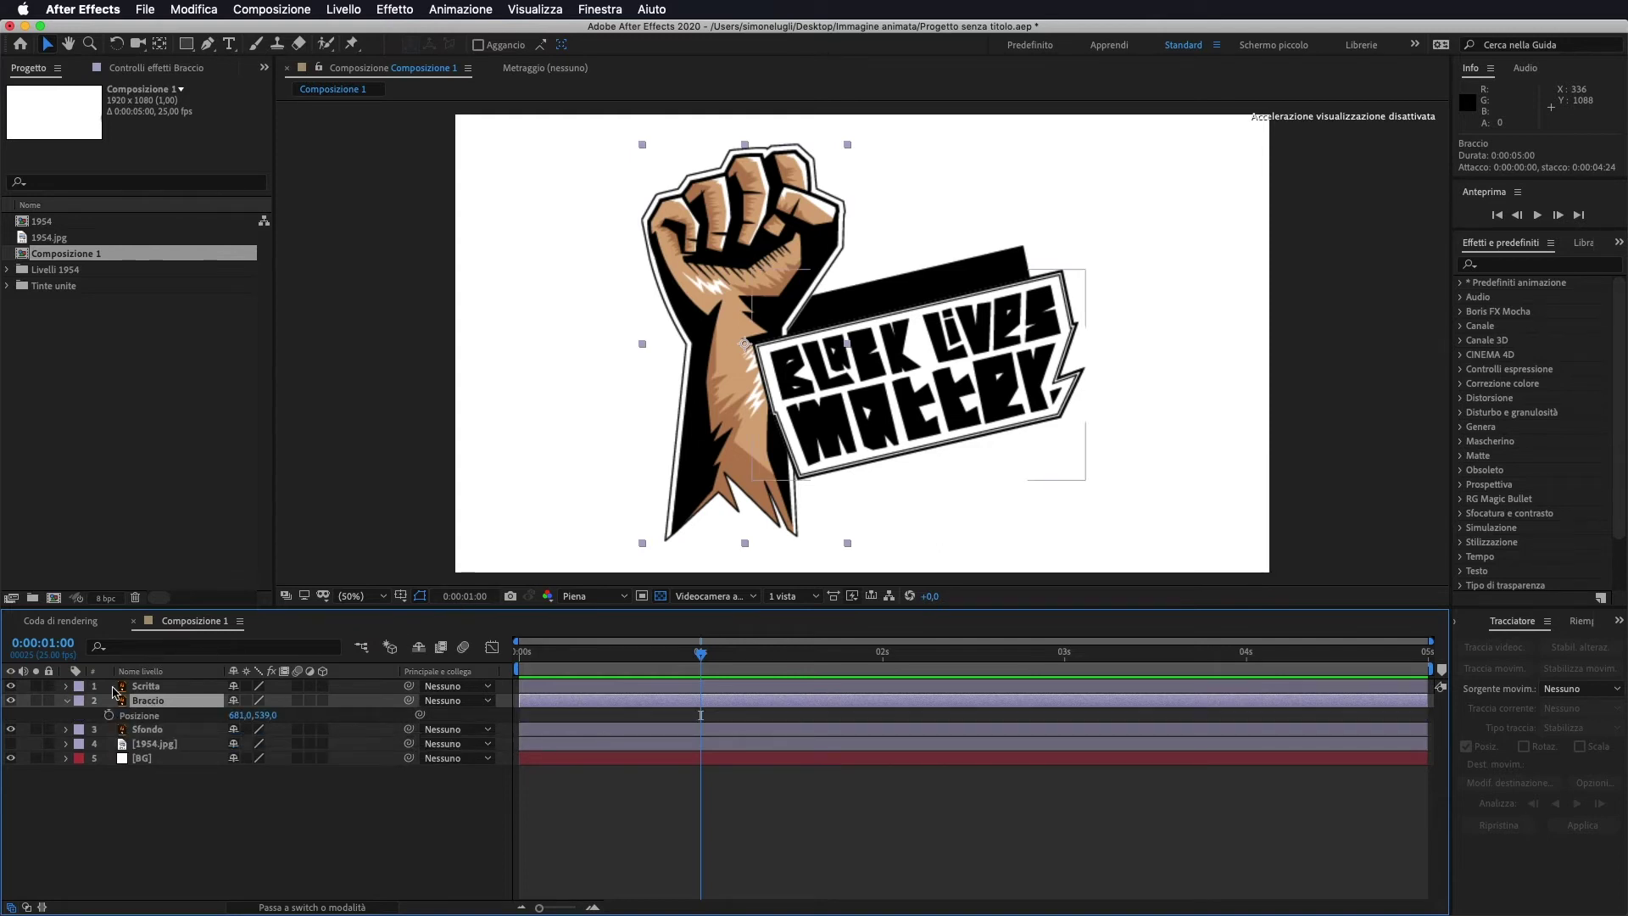
left_click(108, 714)
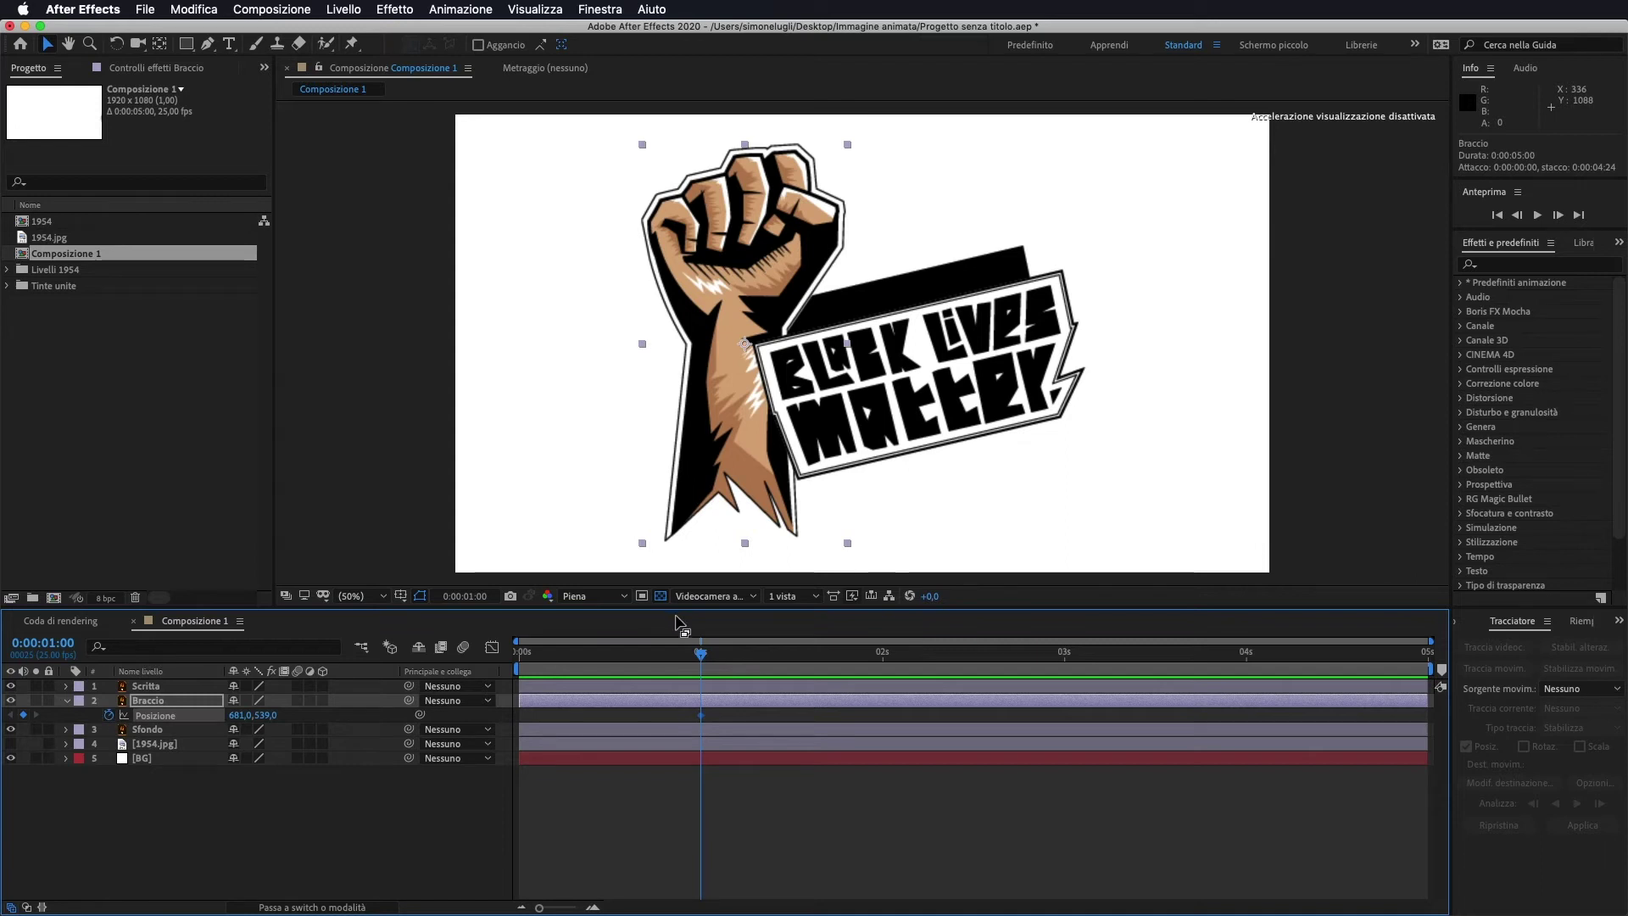
left_click_drag(700, 653, 517, 653)
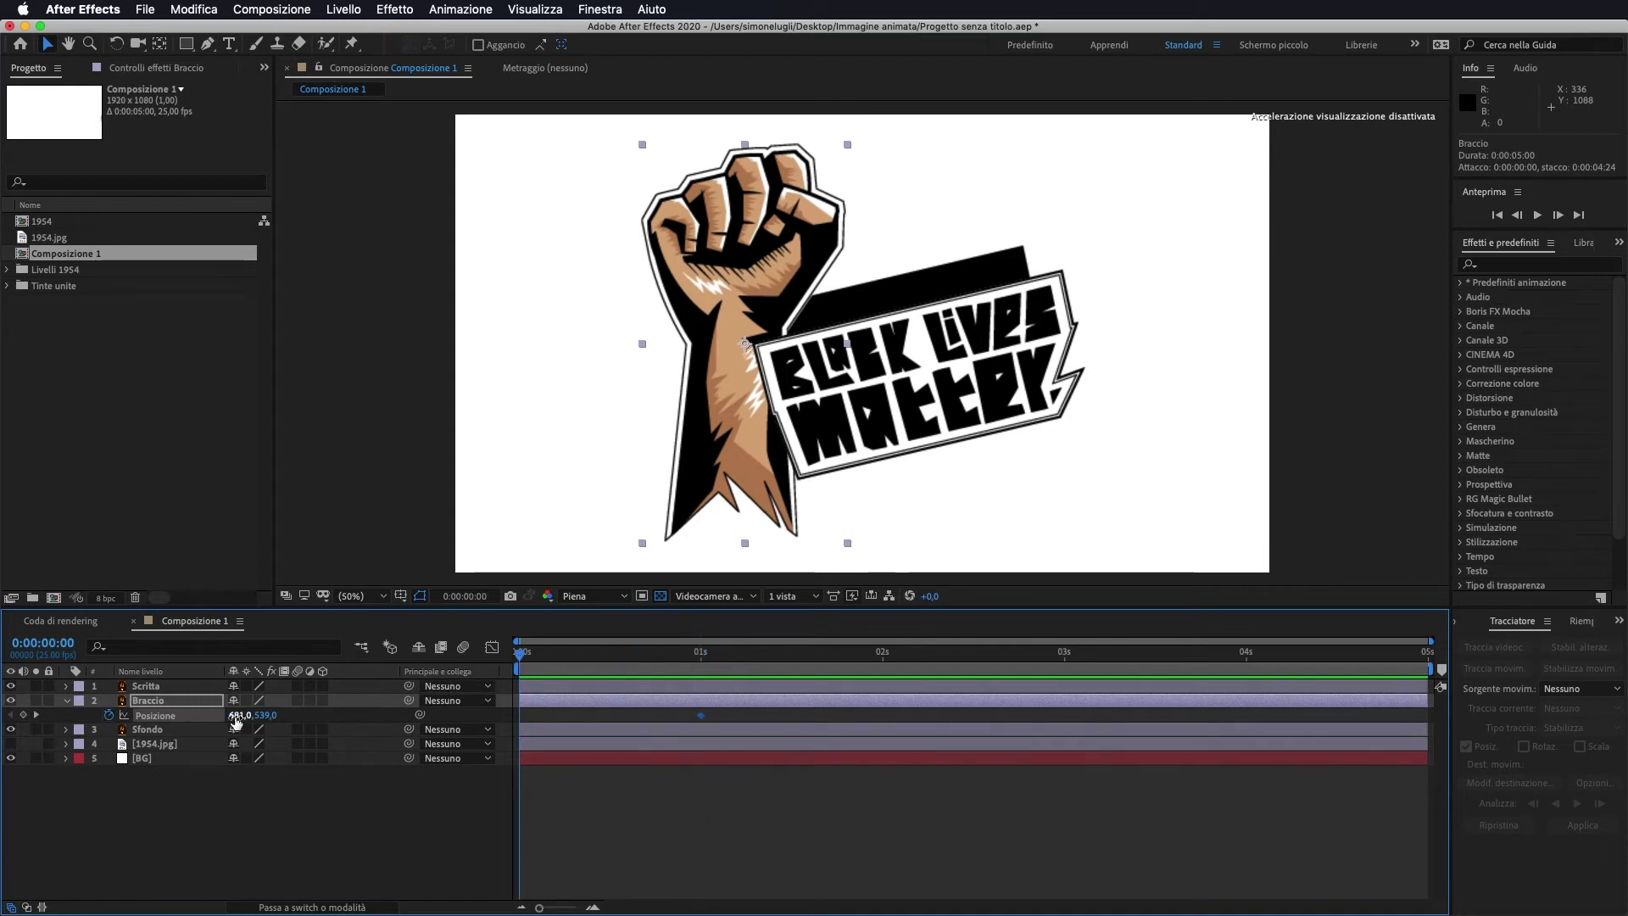
mouse_move(263, 715)
left_mouse_down()
mouse_move(1314, 542)
mouse_move(264, 805)
left_mouse_up()
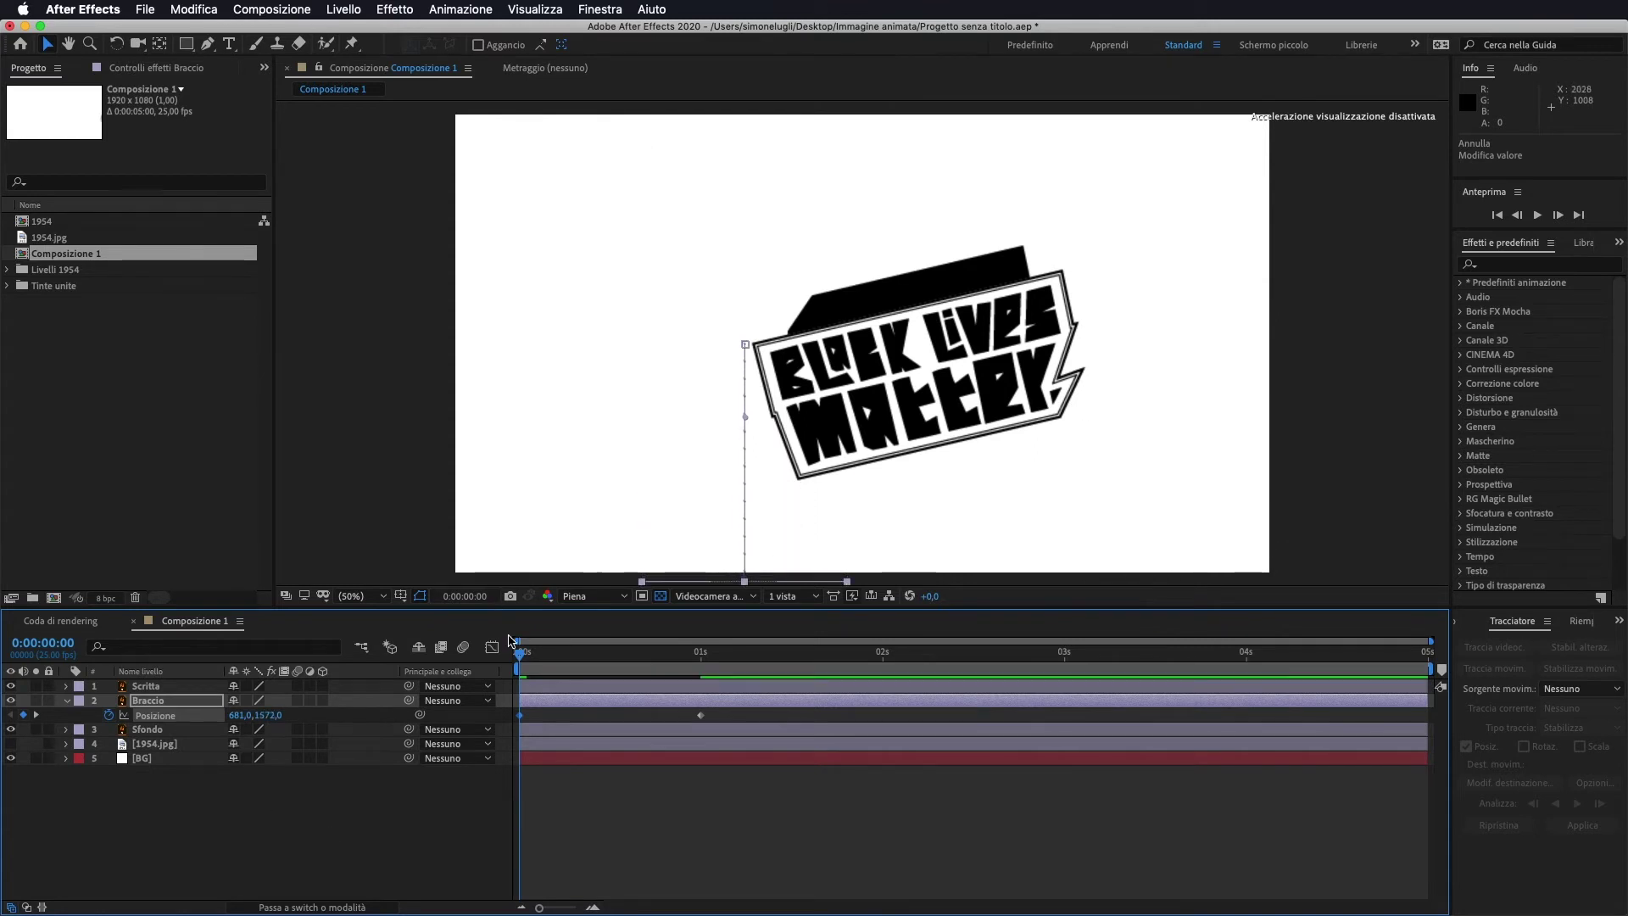
mouse_move(523, 662)
left_mouse_down()
mouse_move(802, 654)
mouse_move(709, 667)
left_mouse_up()
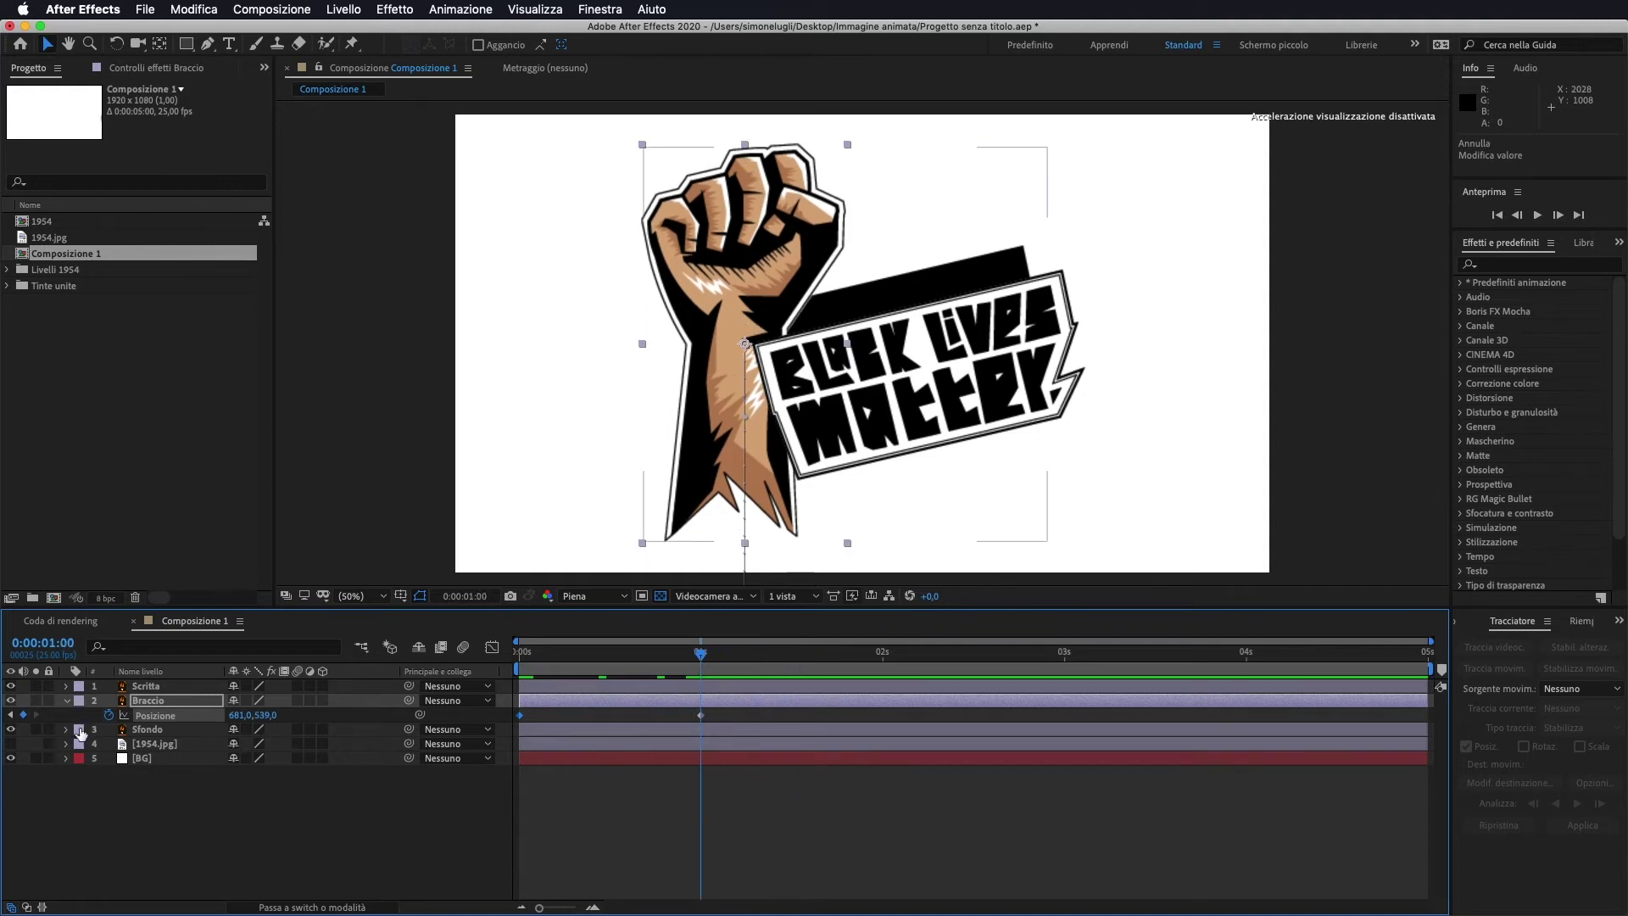
Keyframe Scritta's Position (1093,614), Scale (281%) and Rotation at the 2 s mark.
left_click(67, 686)
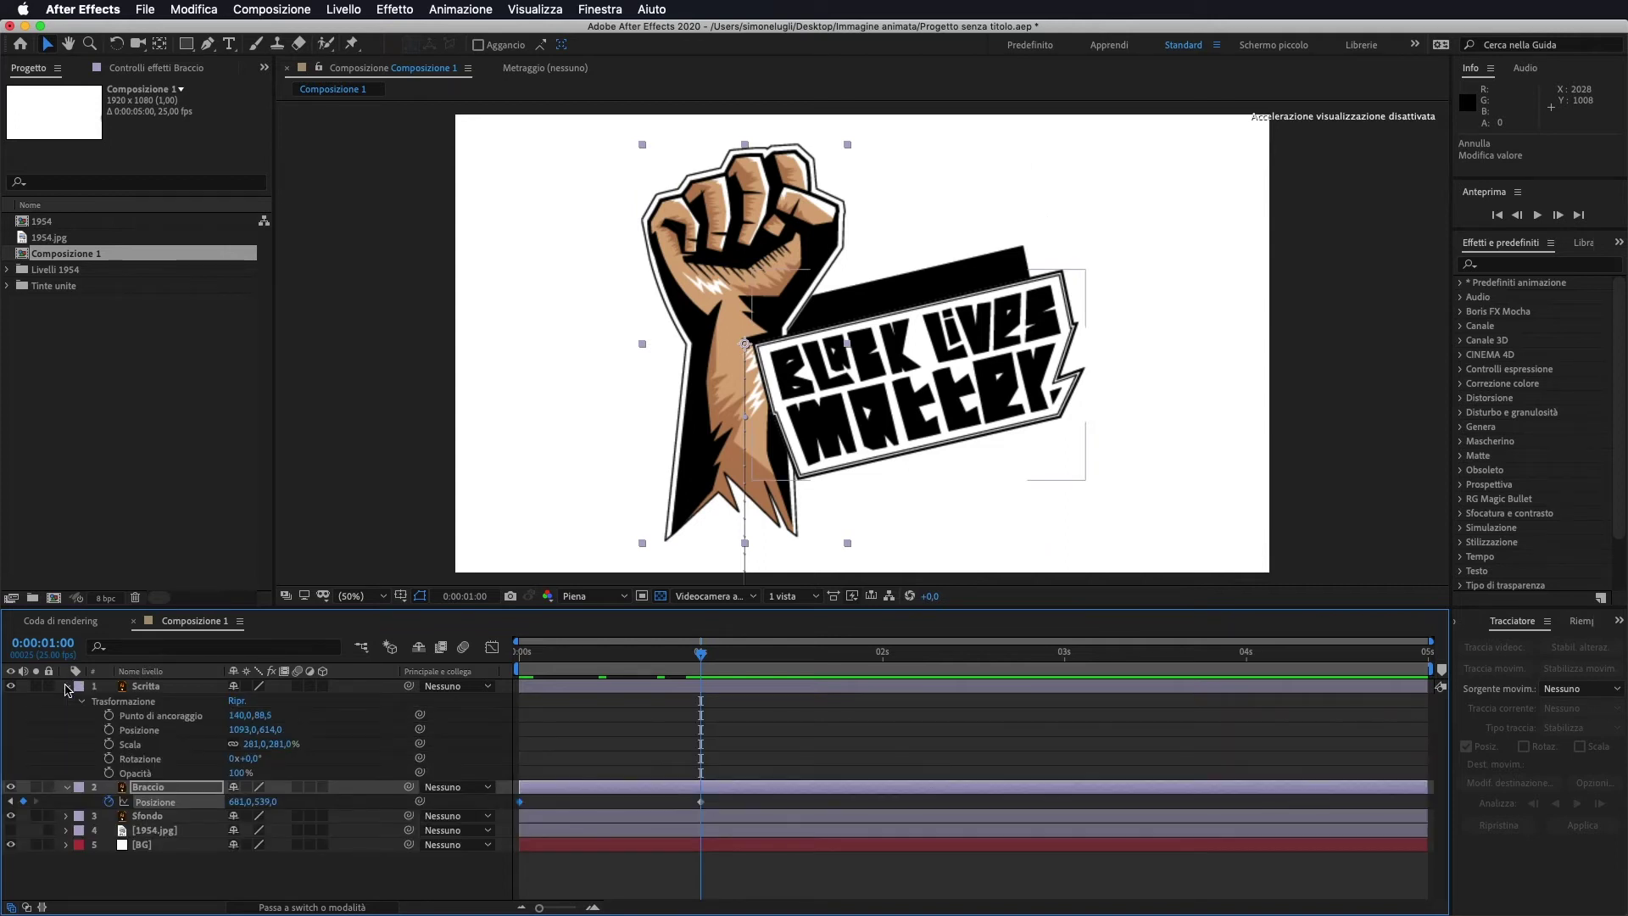
left_click_drag(703, 655, 883, 673)
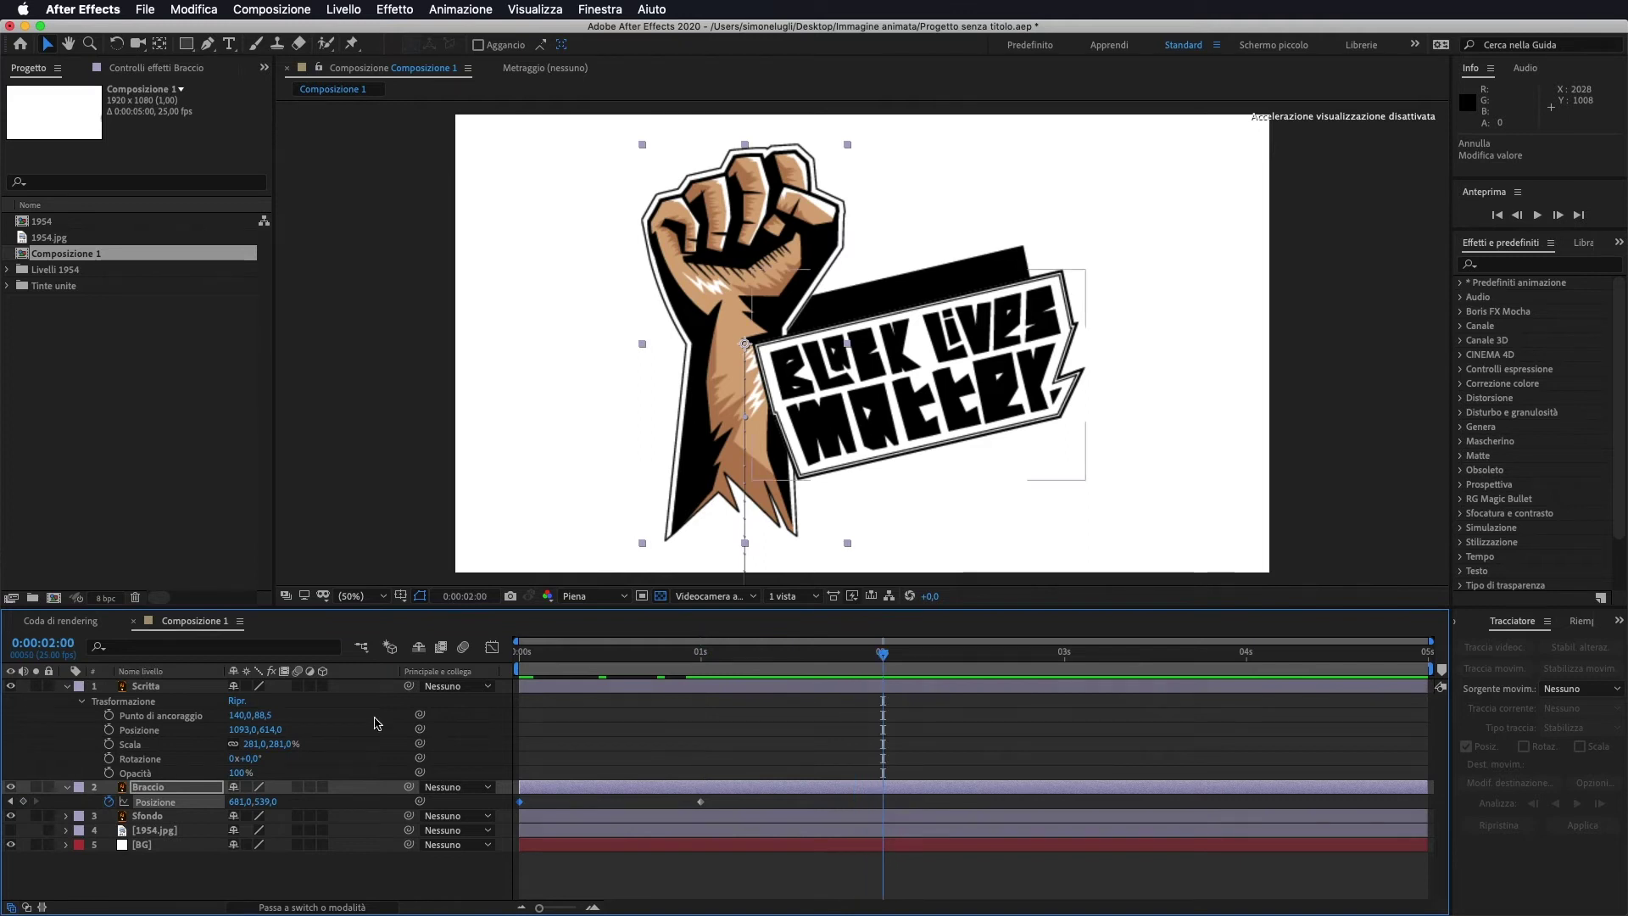
left_click(108, 729)
left_click(108, 746)
left_click(109, 760)
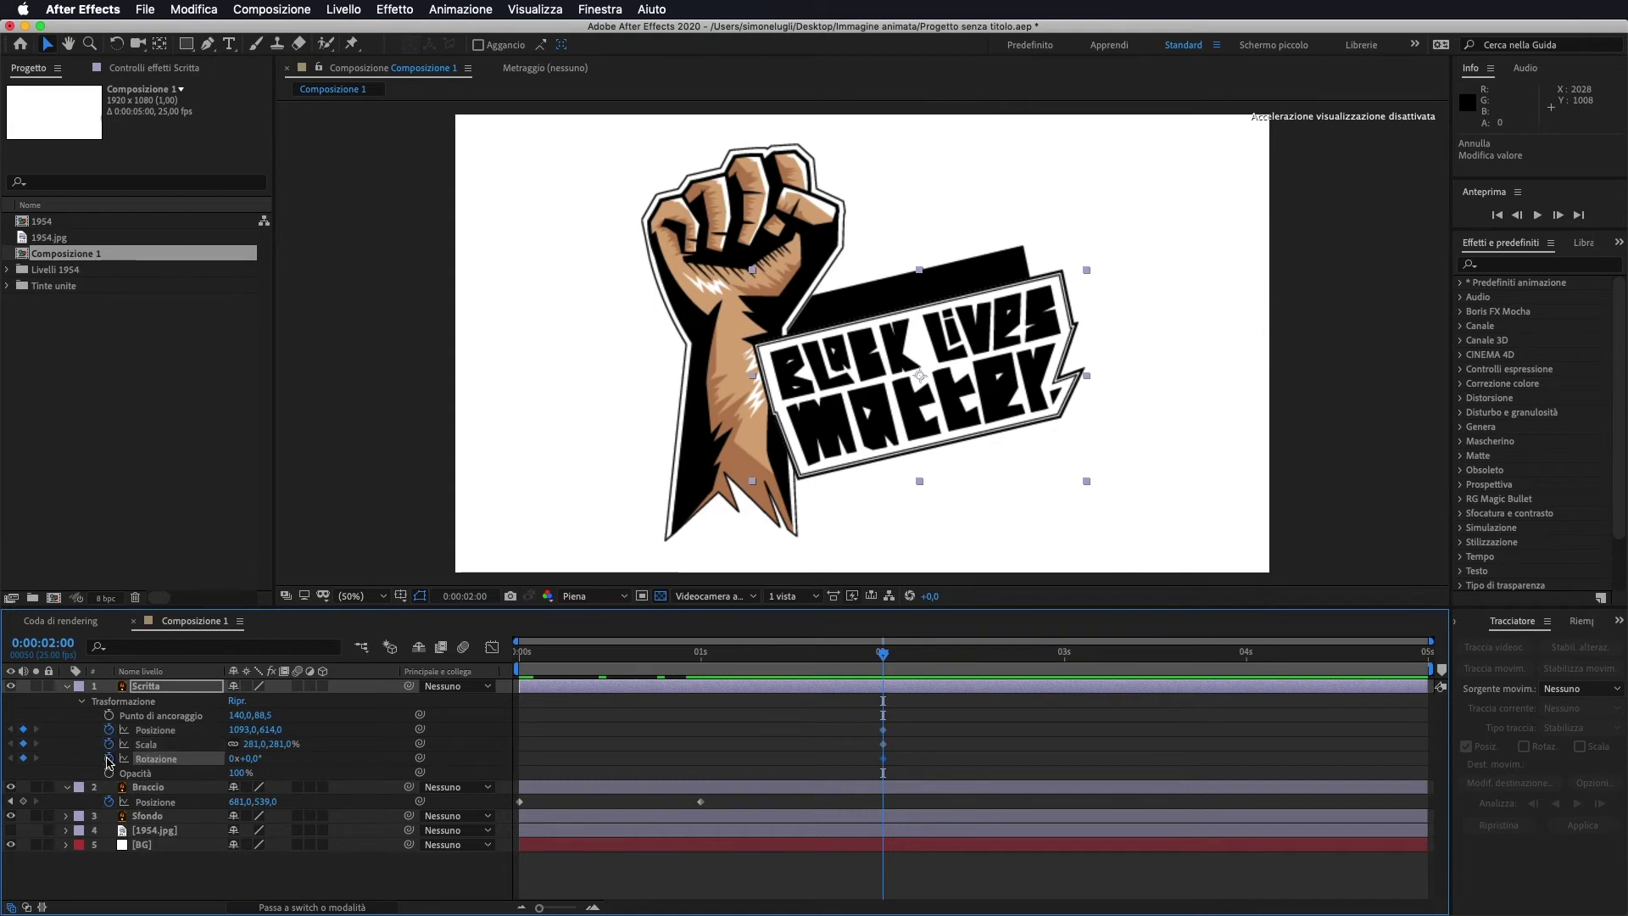
At 1 s, lower Scritta's scale, add rotation and push Position X off the right edge.
left_click_drag(883, 661, 702, 708)
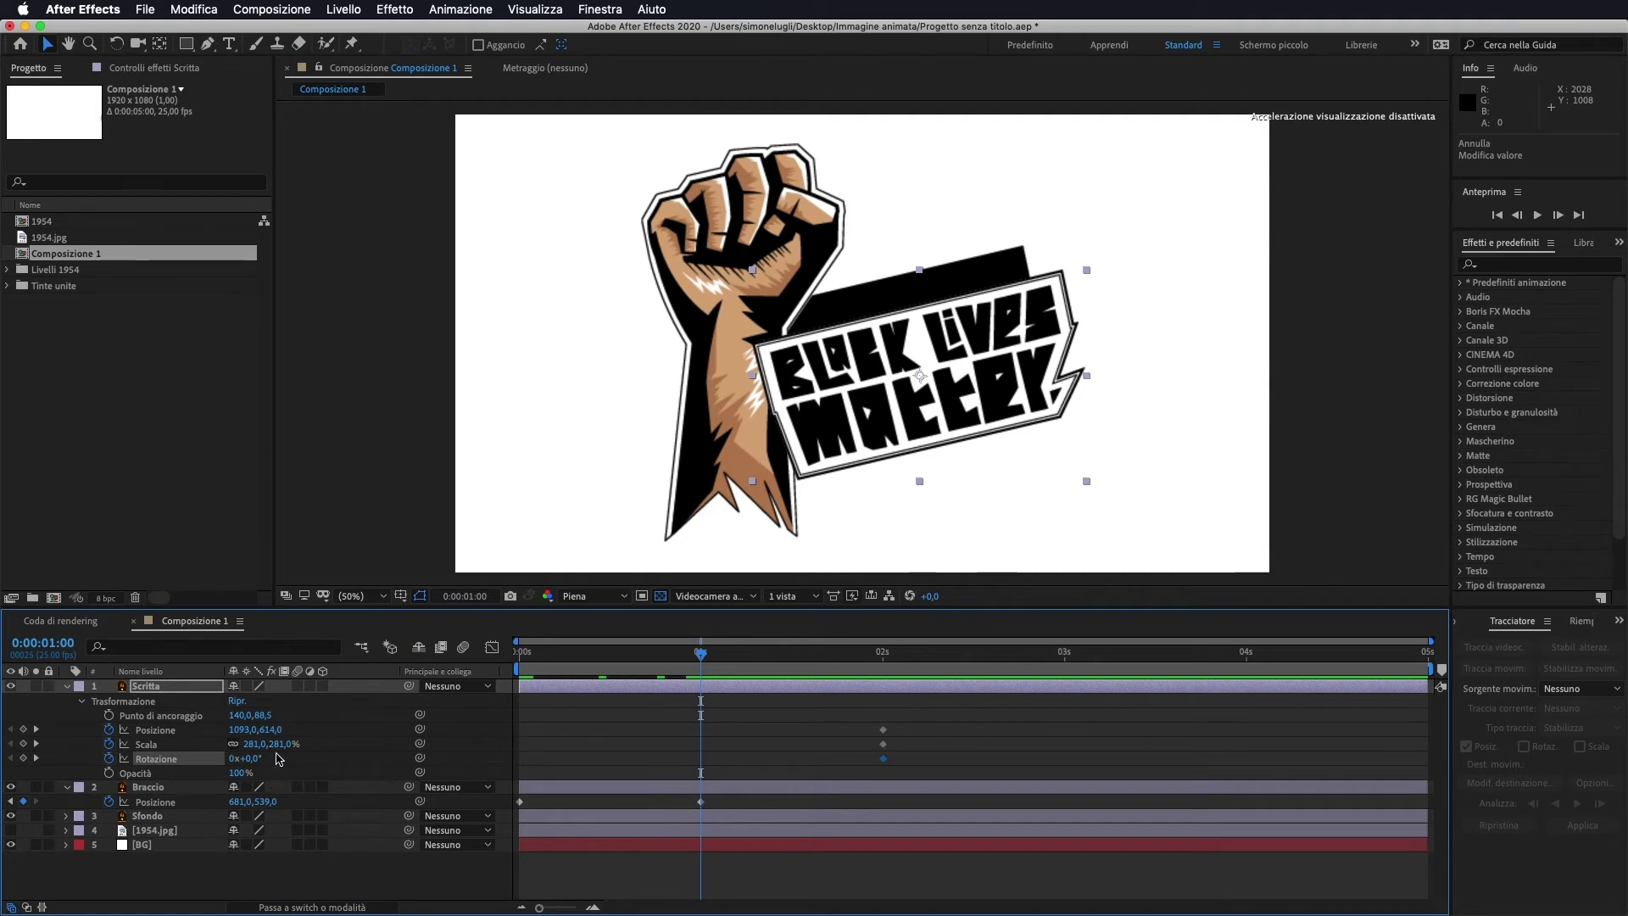
mouse_move(276, 745)
left_mouse_down()
mouse_move(227, 745)
mouse_move(561, 707)
mouse_move(233, 731)
mouse_move(291, 726)
left_mouse_up()
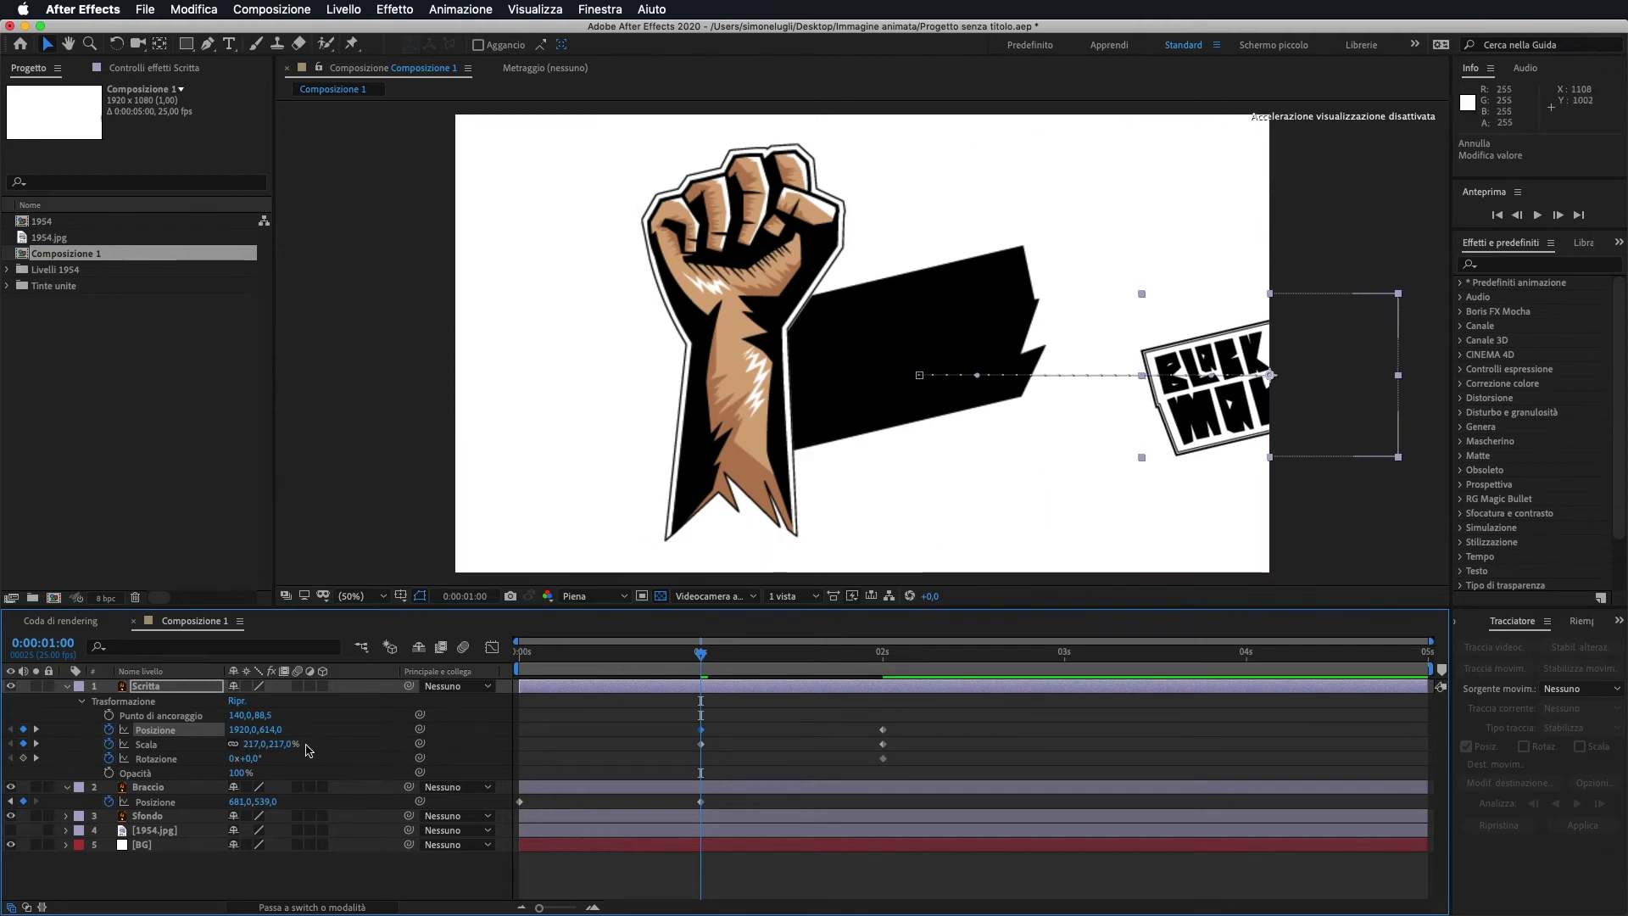
left_click_drag(252, 760, 435, 760)
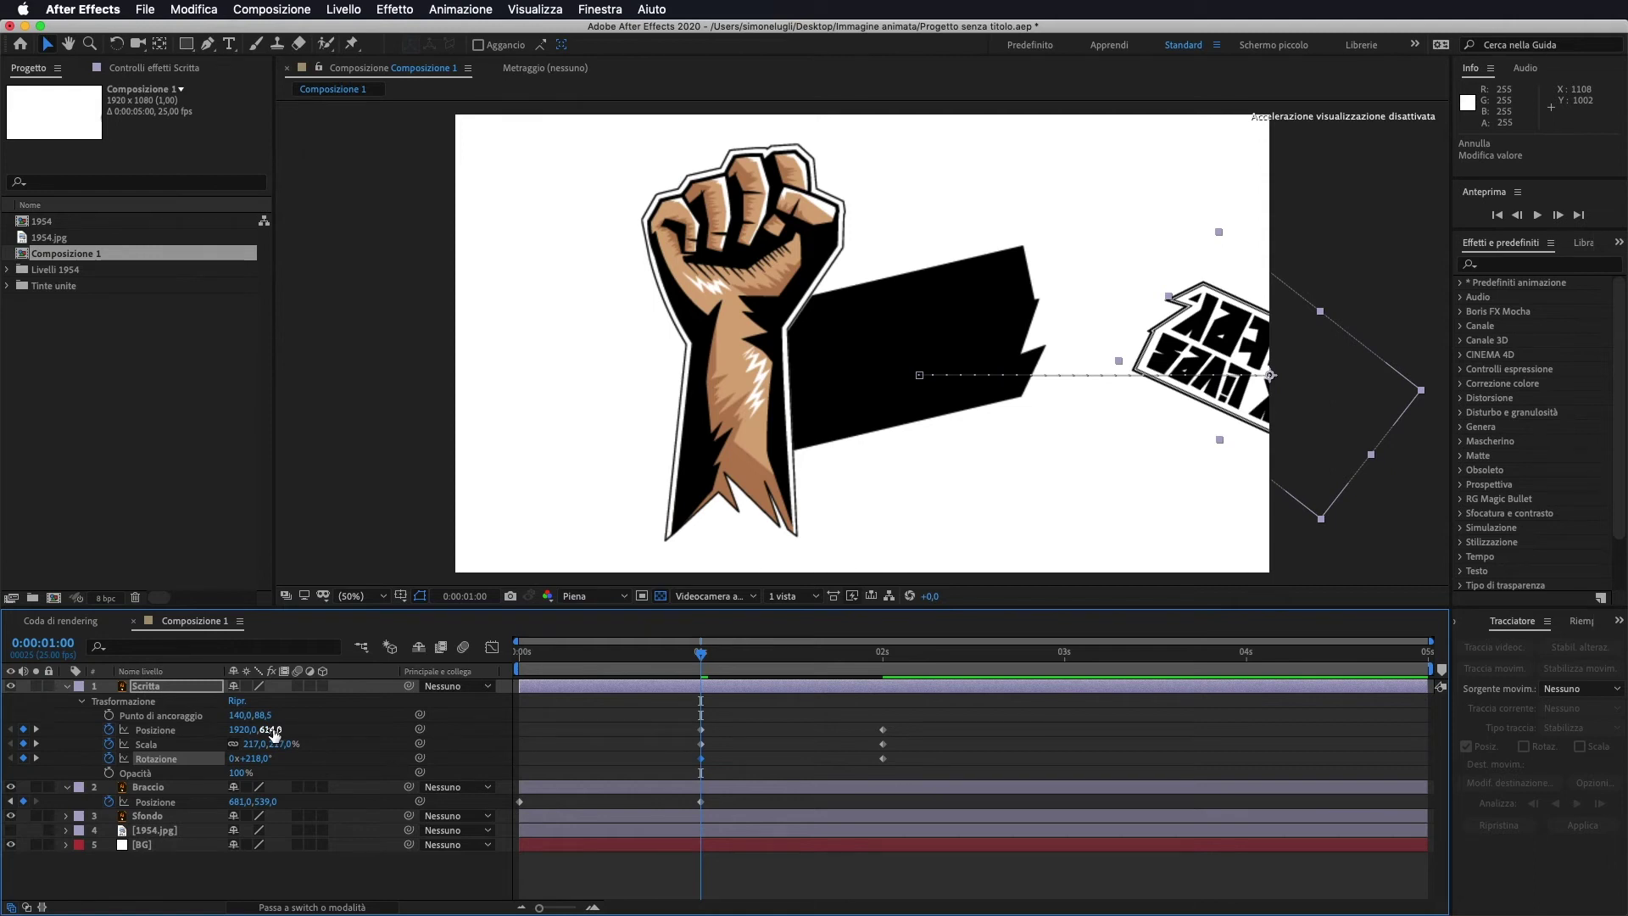
left_click_drag(227, 729, 526, 726)
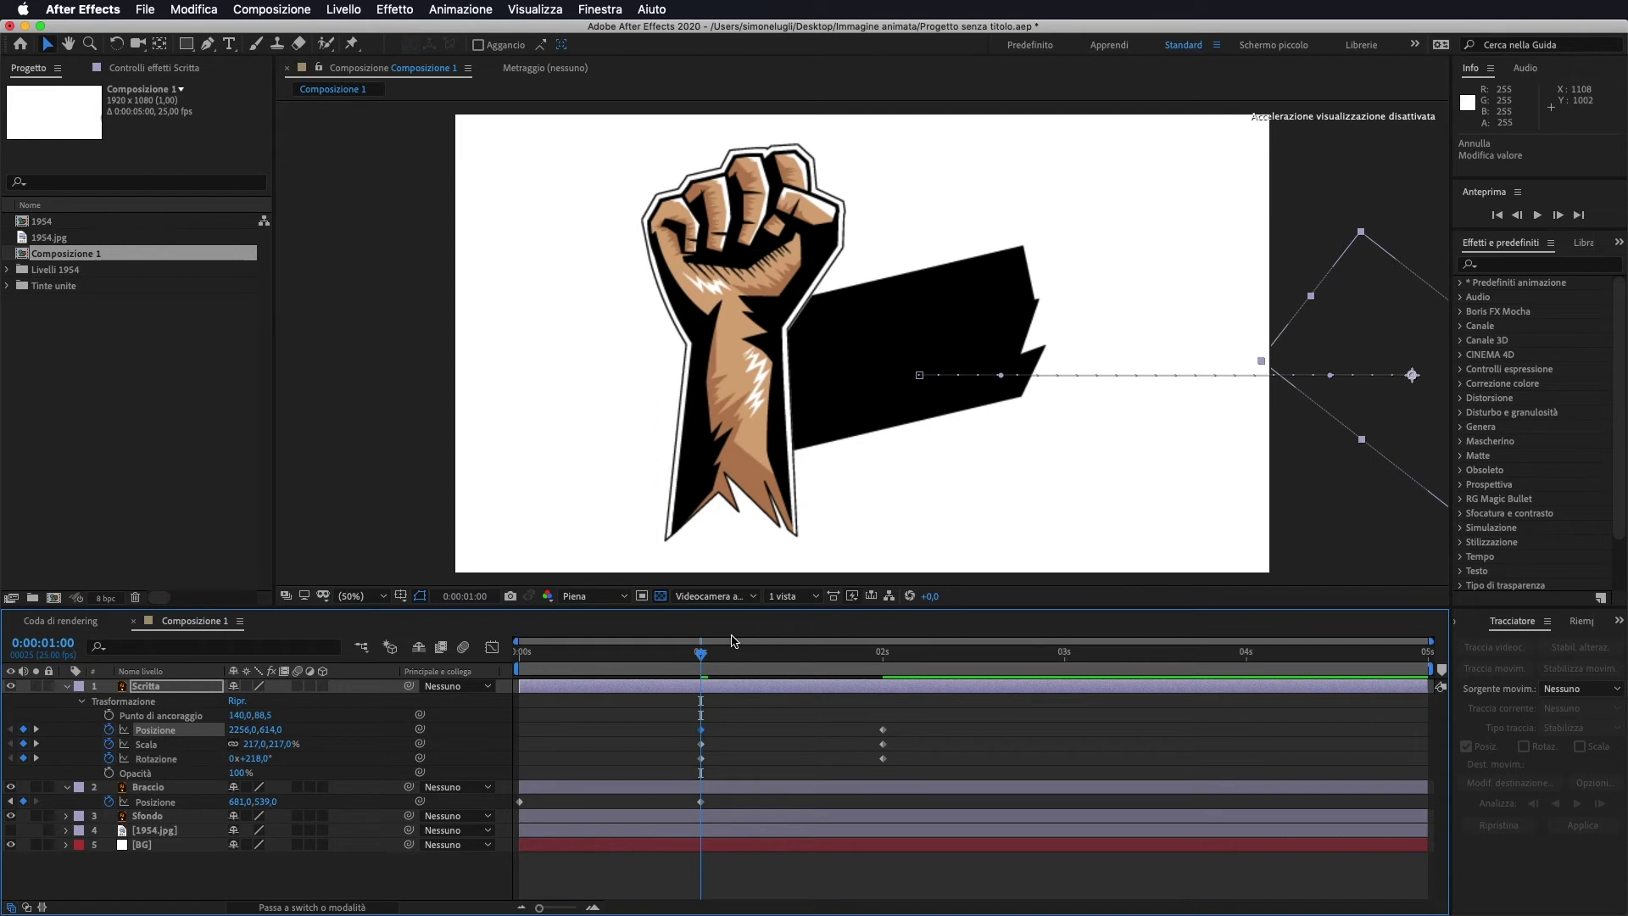
Preview the text spinning in and scrub the timeline to review it.
key("space")
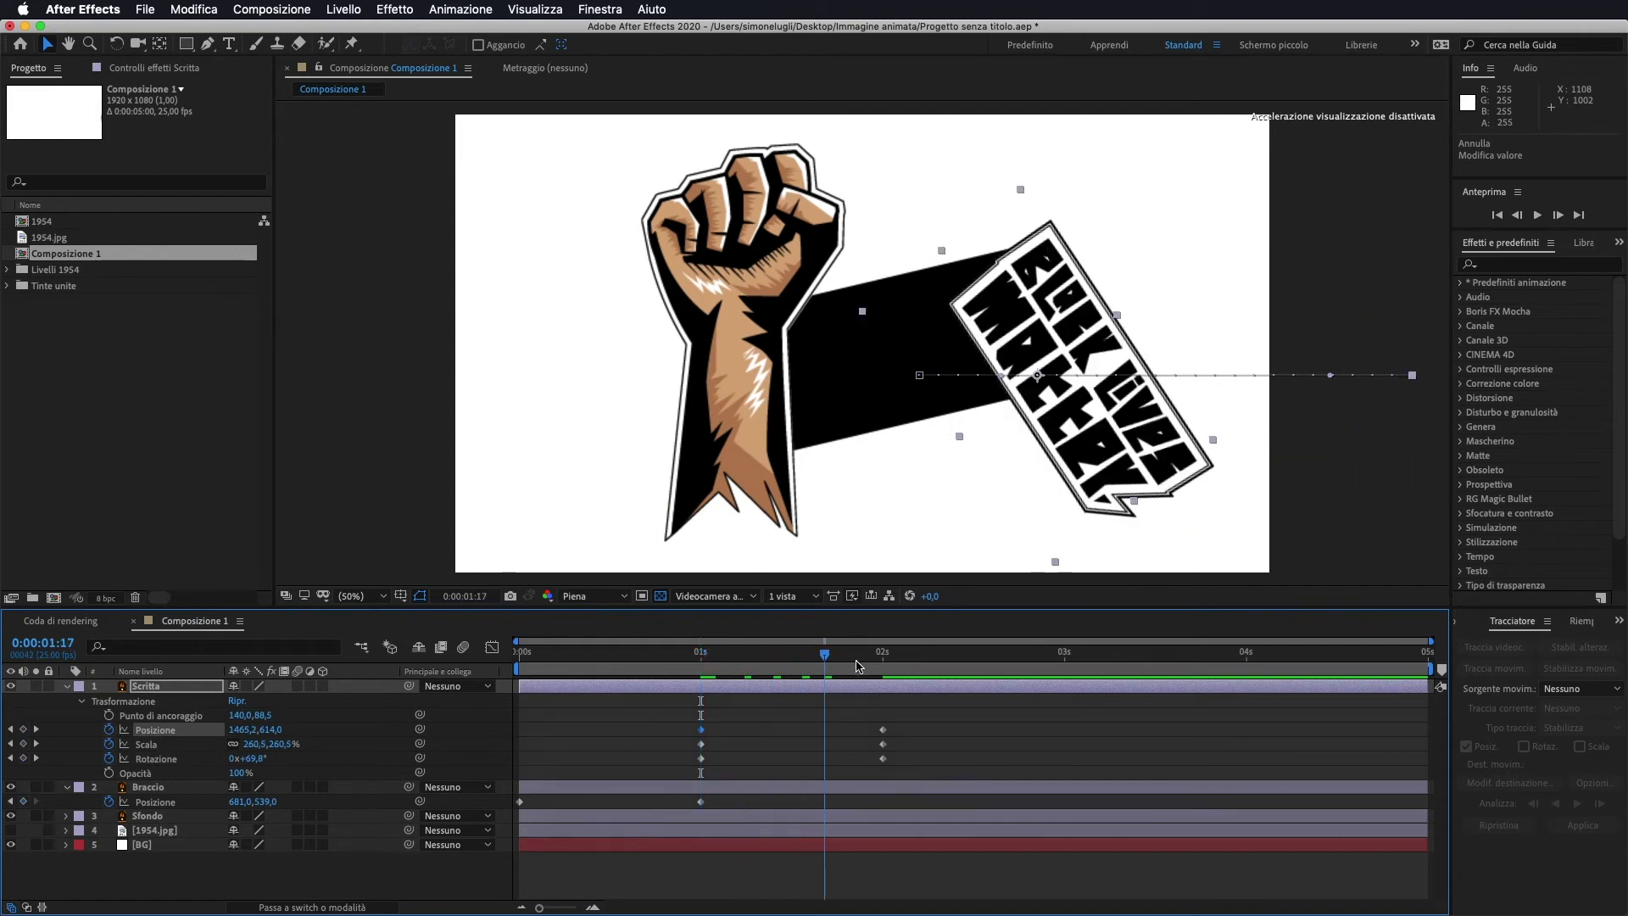
mouse_move(837, 682)
left_mouse_down()
mouse_move(762, 679)
mouse_move(946, 698)
mouse_move(888, 703)
left_mouse_up()
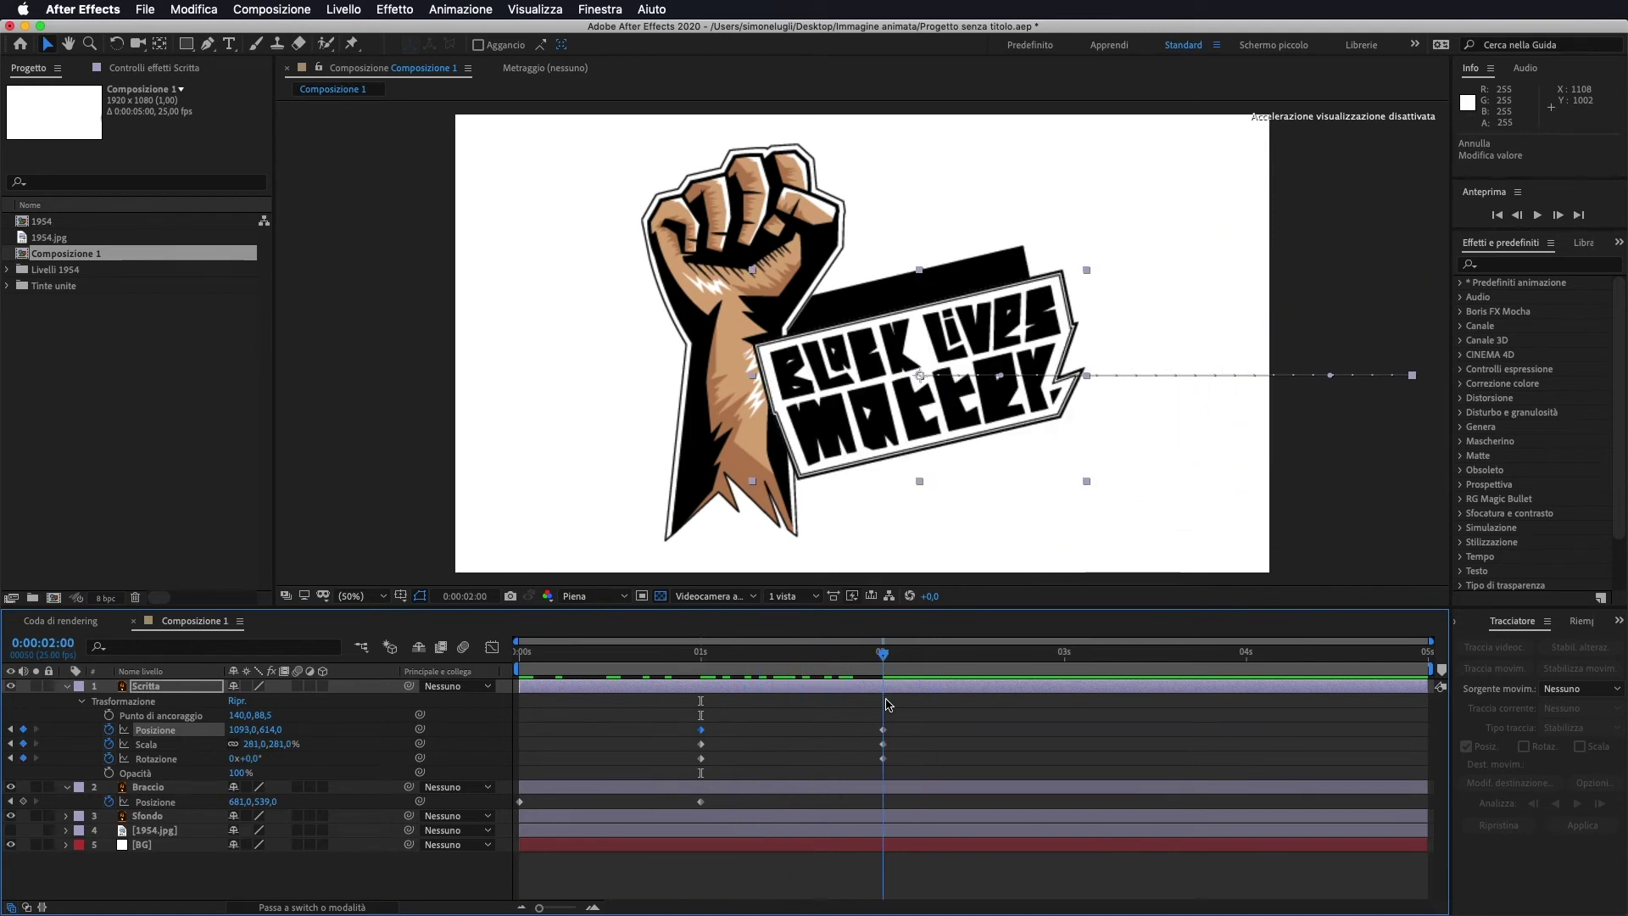
left_click_drag(882, 660, 1060, 682)
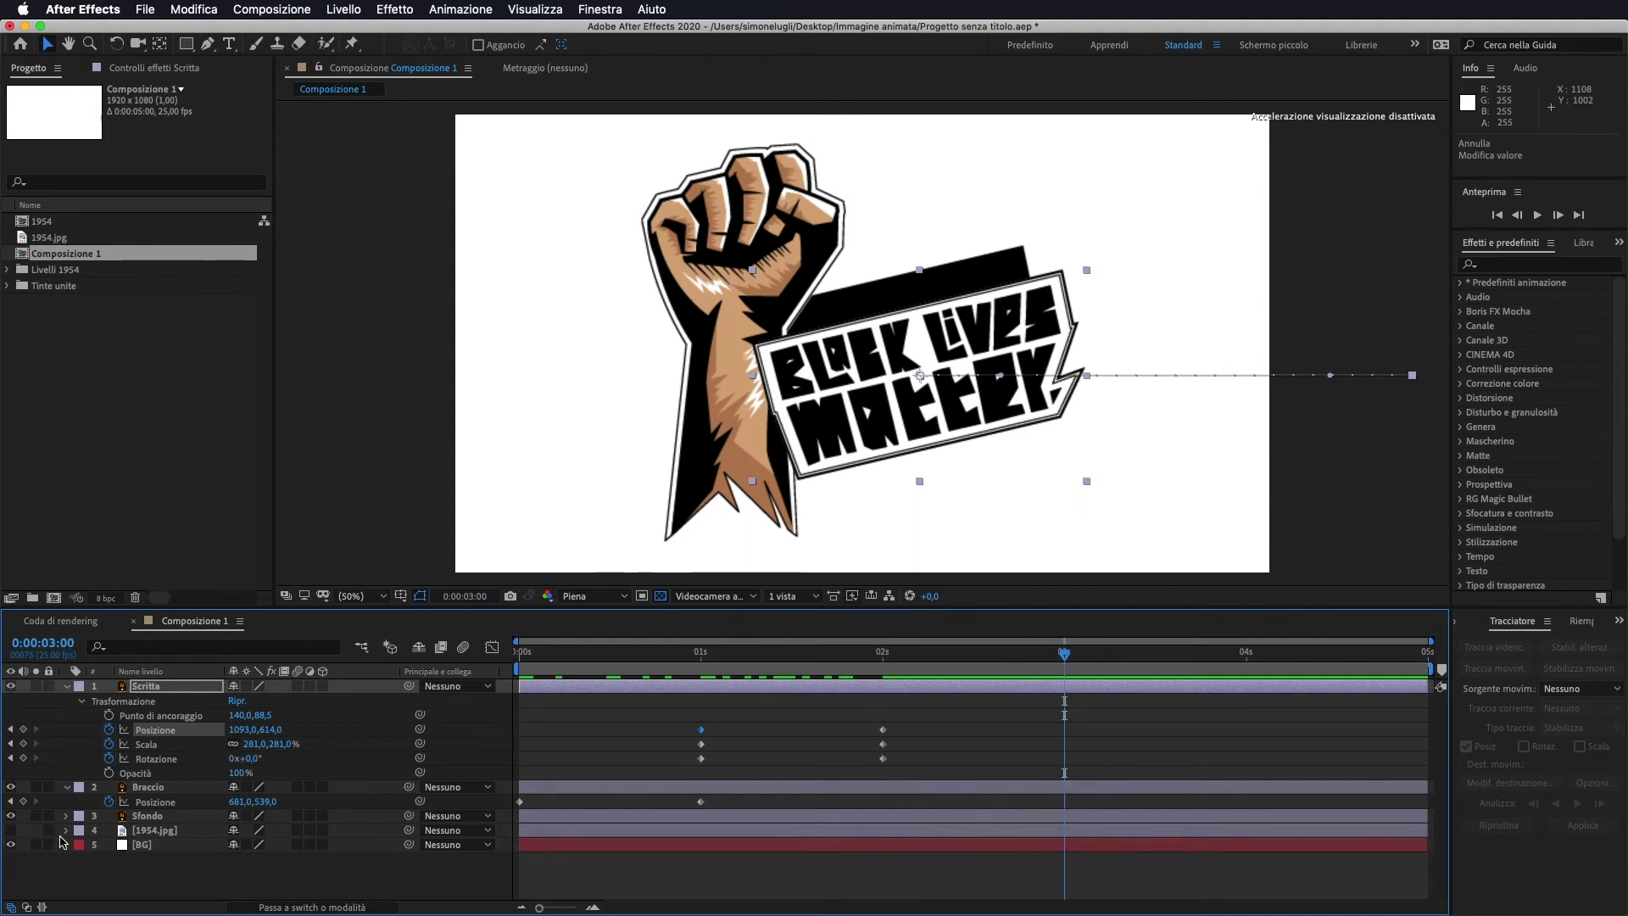
Keyframe the Sfondo banner's Scale at 286% at 3 s and 0% at 2 s.
left_click(66, 815)
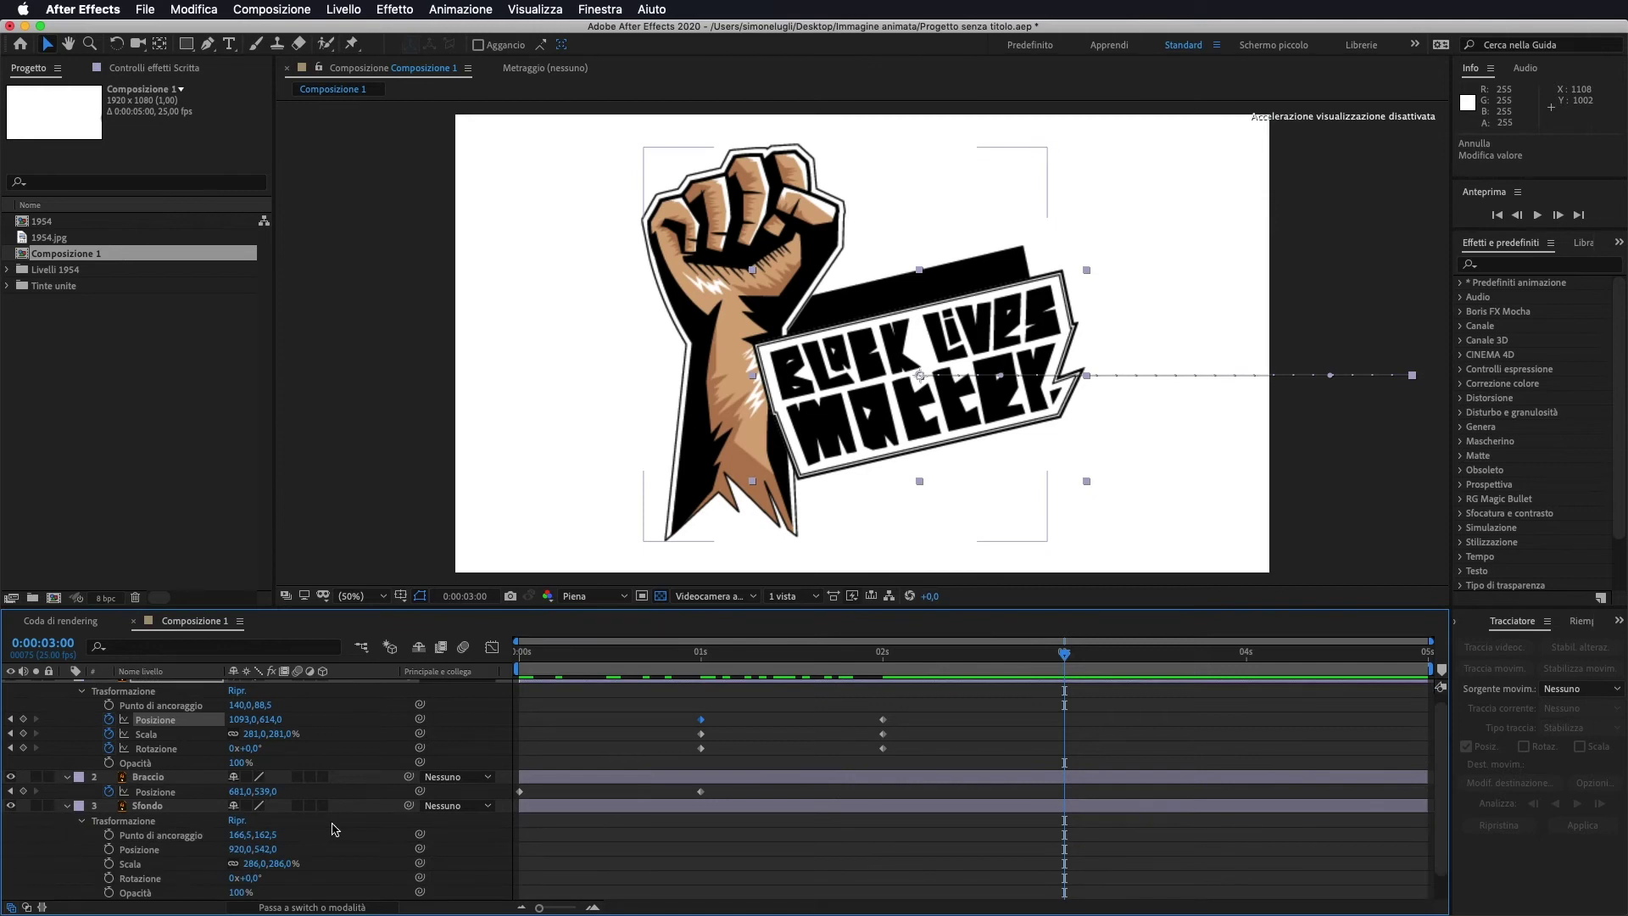
scroll(340, 829, "down", 1)
left_click(108, 835)
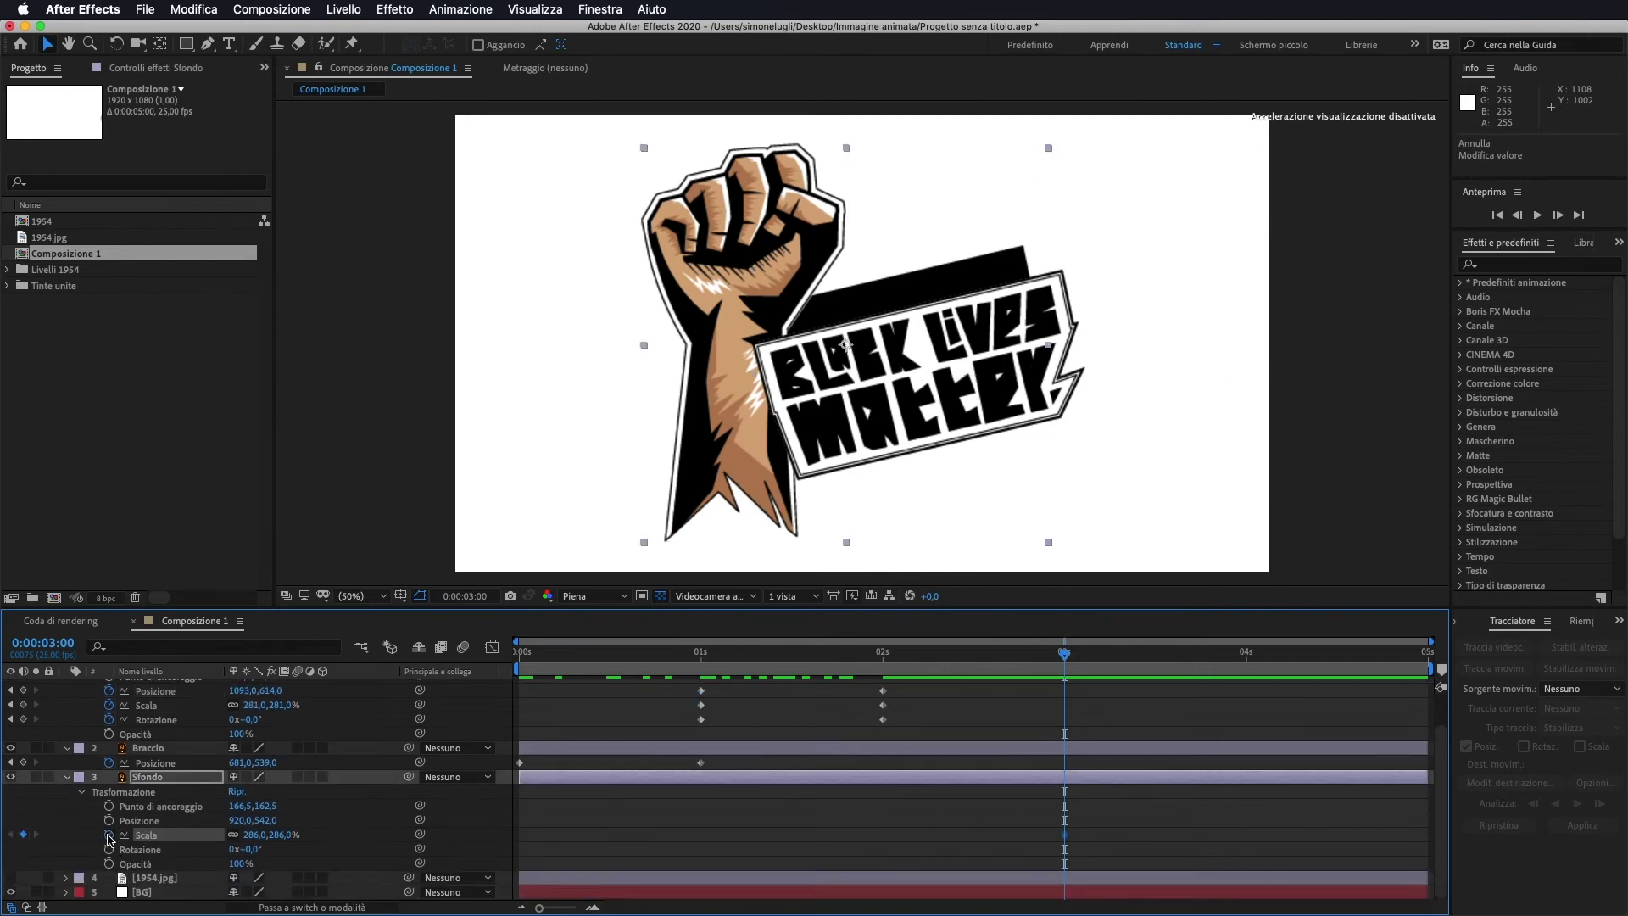
left_click_drag(1047, 665, 878, 689)
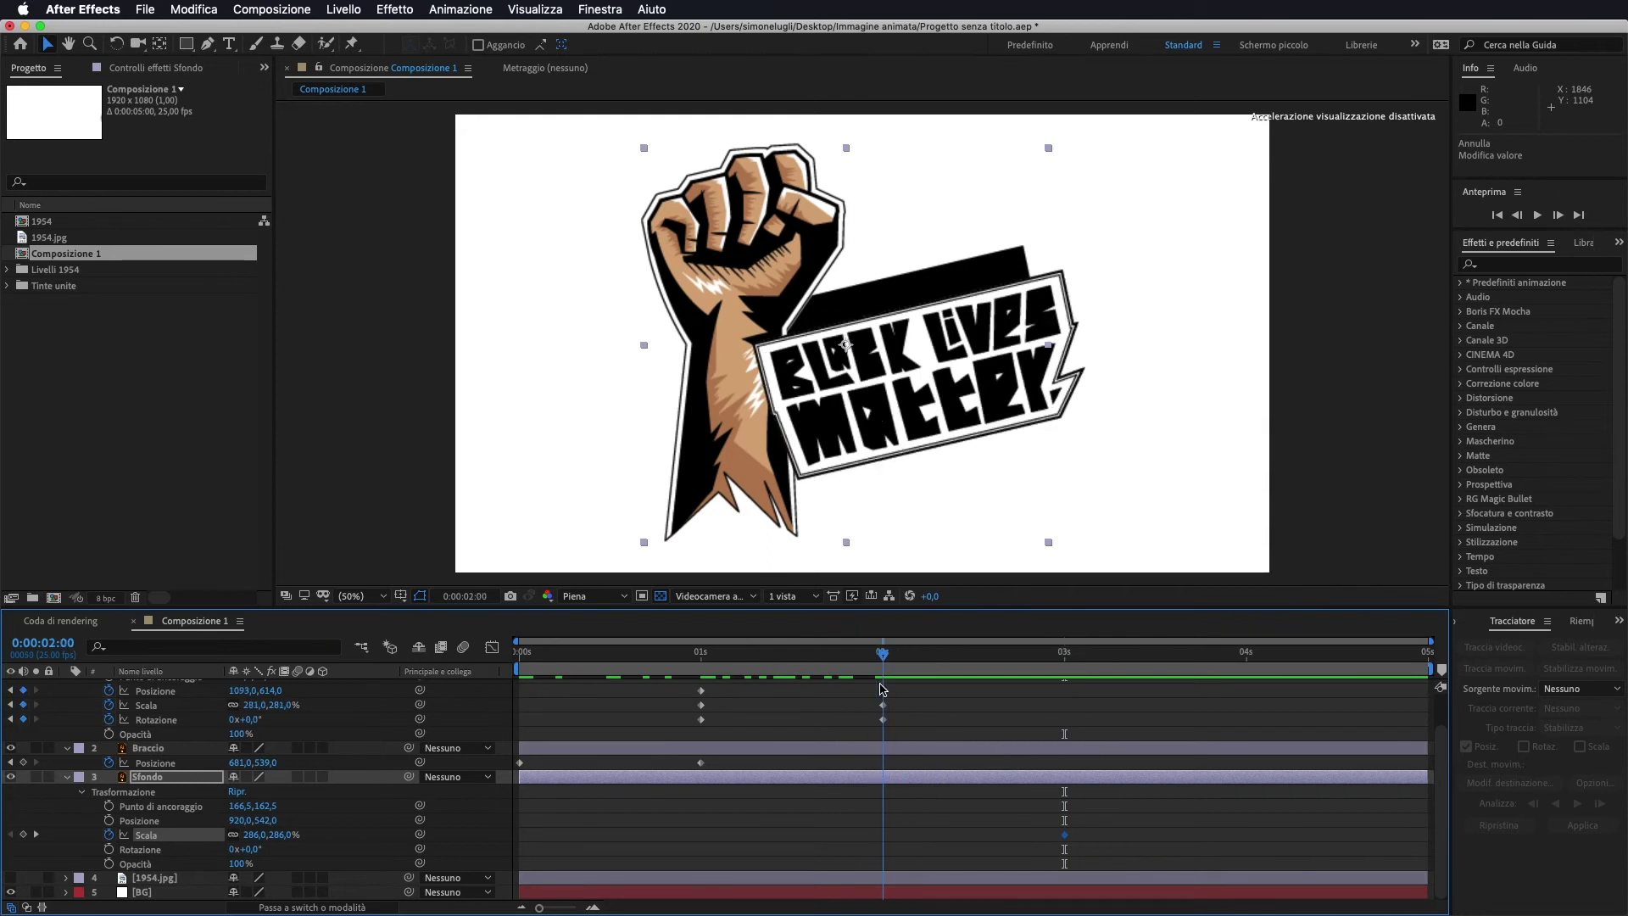
left_click(281, 835)
type("0")
key("Return")
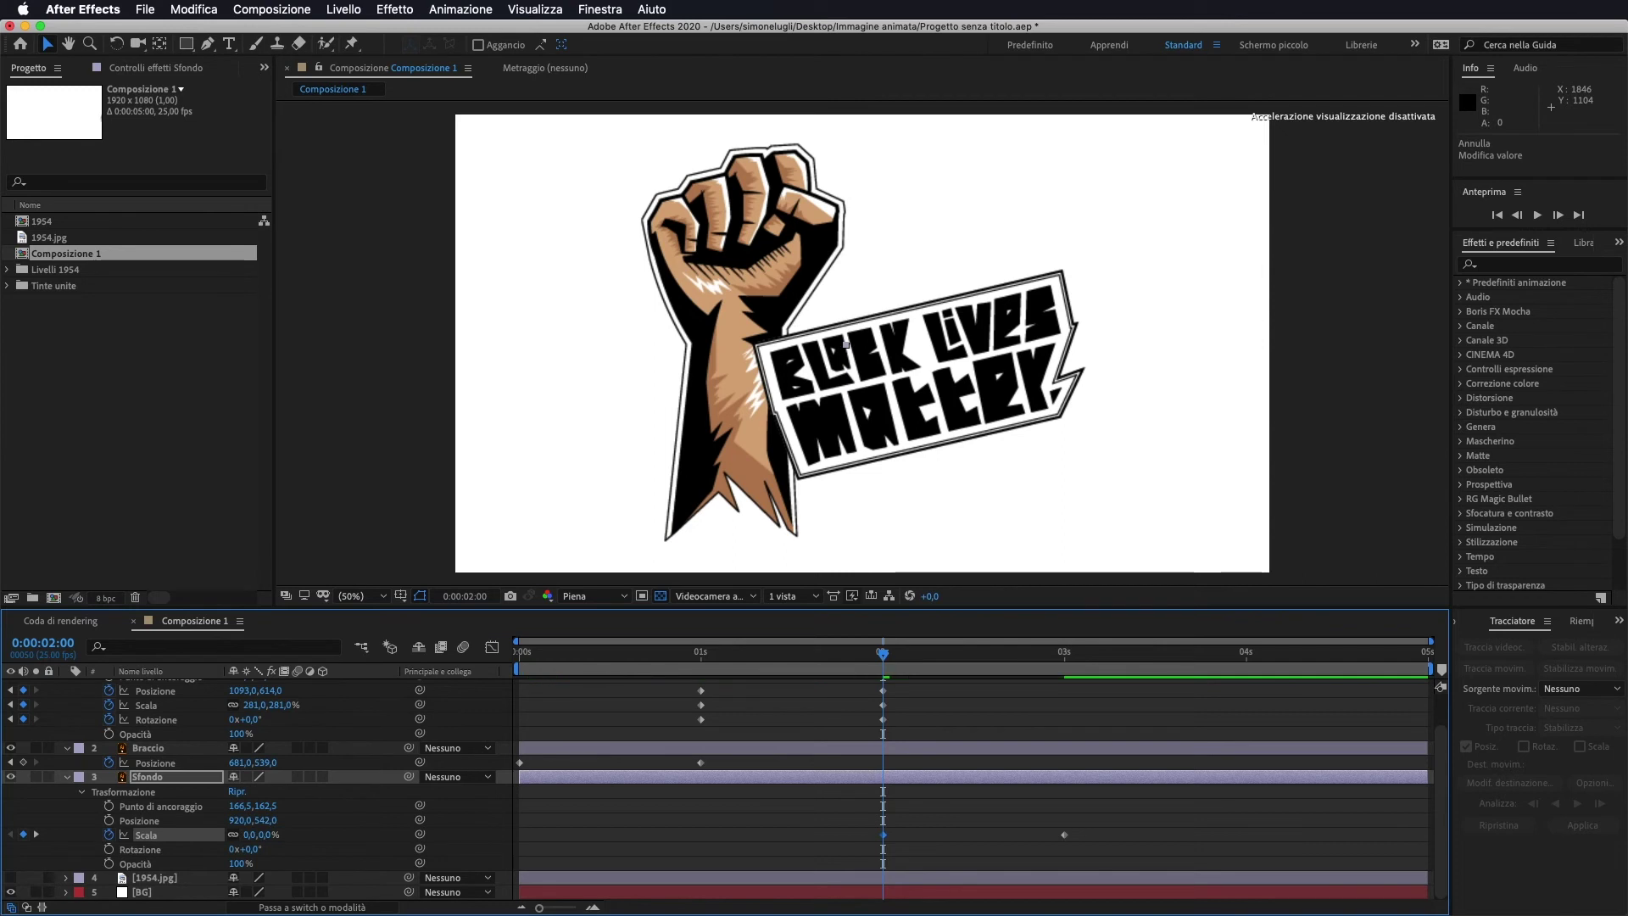
mouse_move(810, 669)
left_mouse_down()
mouse_move(1184, 677)
mouse_move(435, 687)
left_mouse_up()
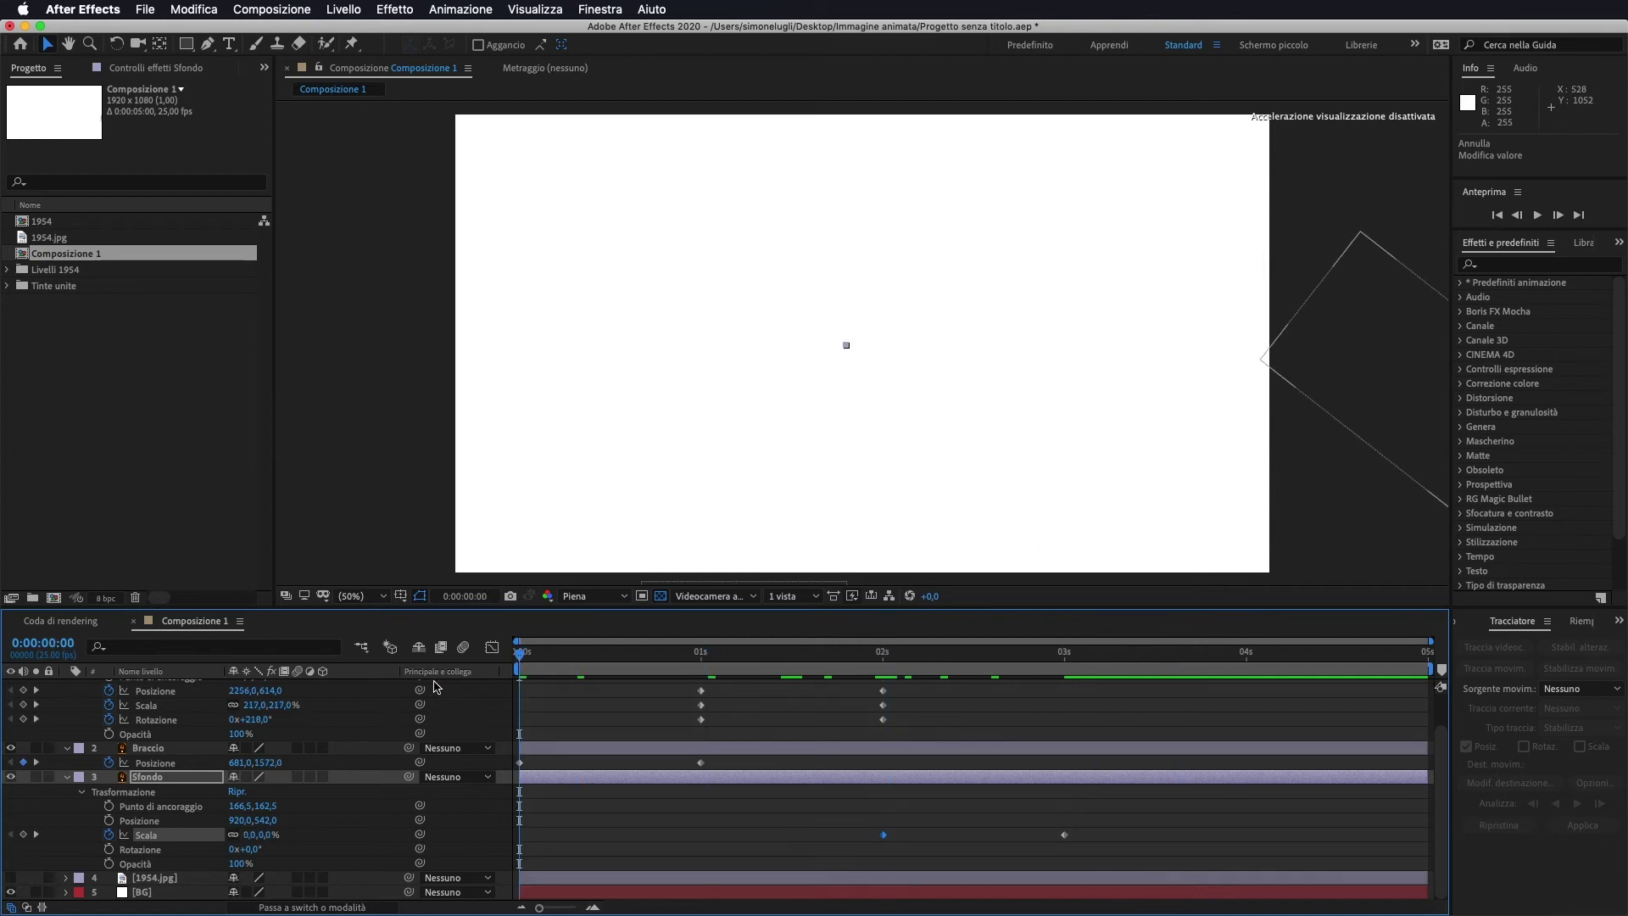
key("space")
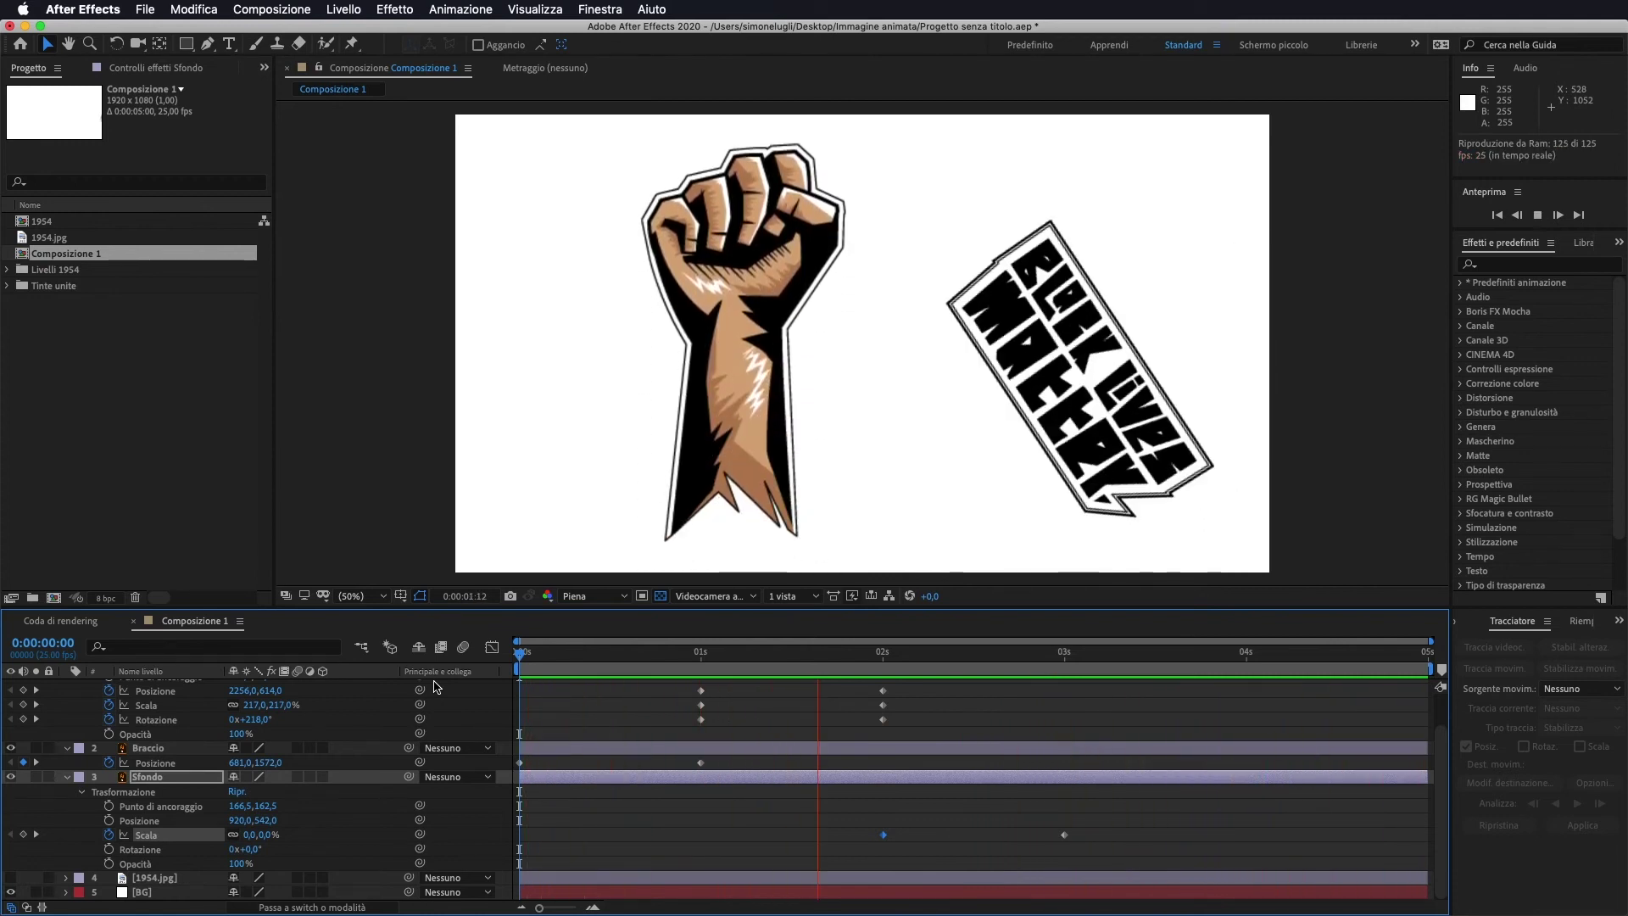
key("space")
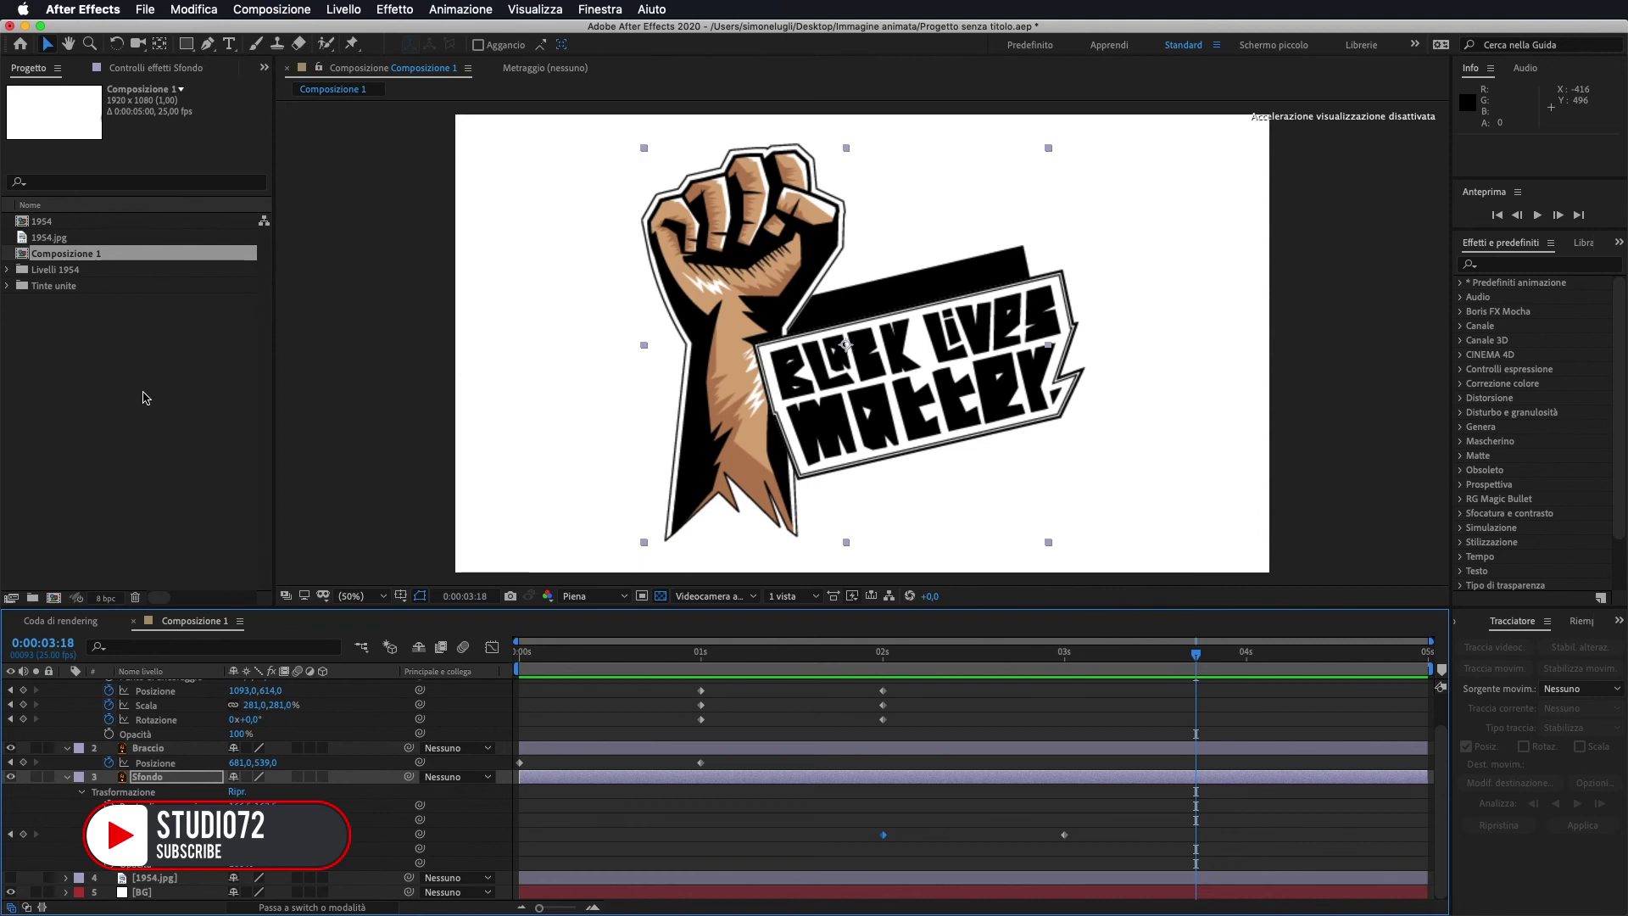
Expand the Livelli 1954 folder in the Project panel to list its layer files.
left_click(8, 269)
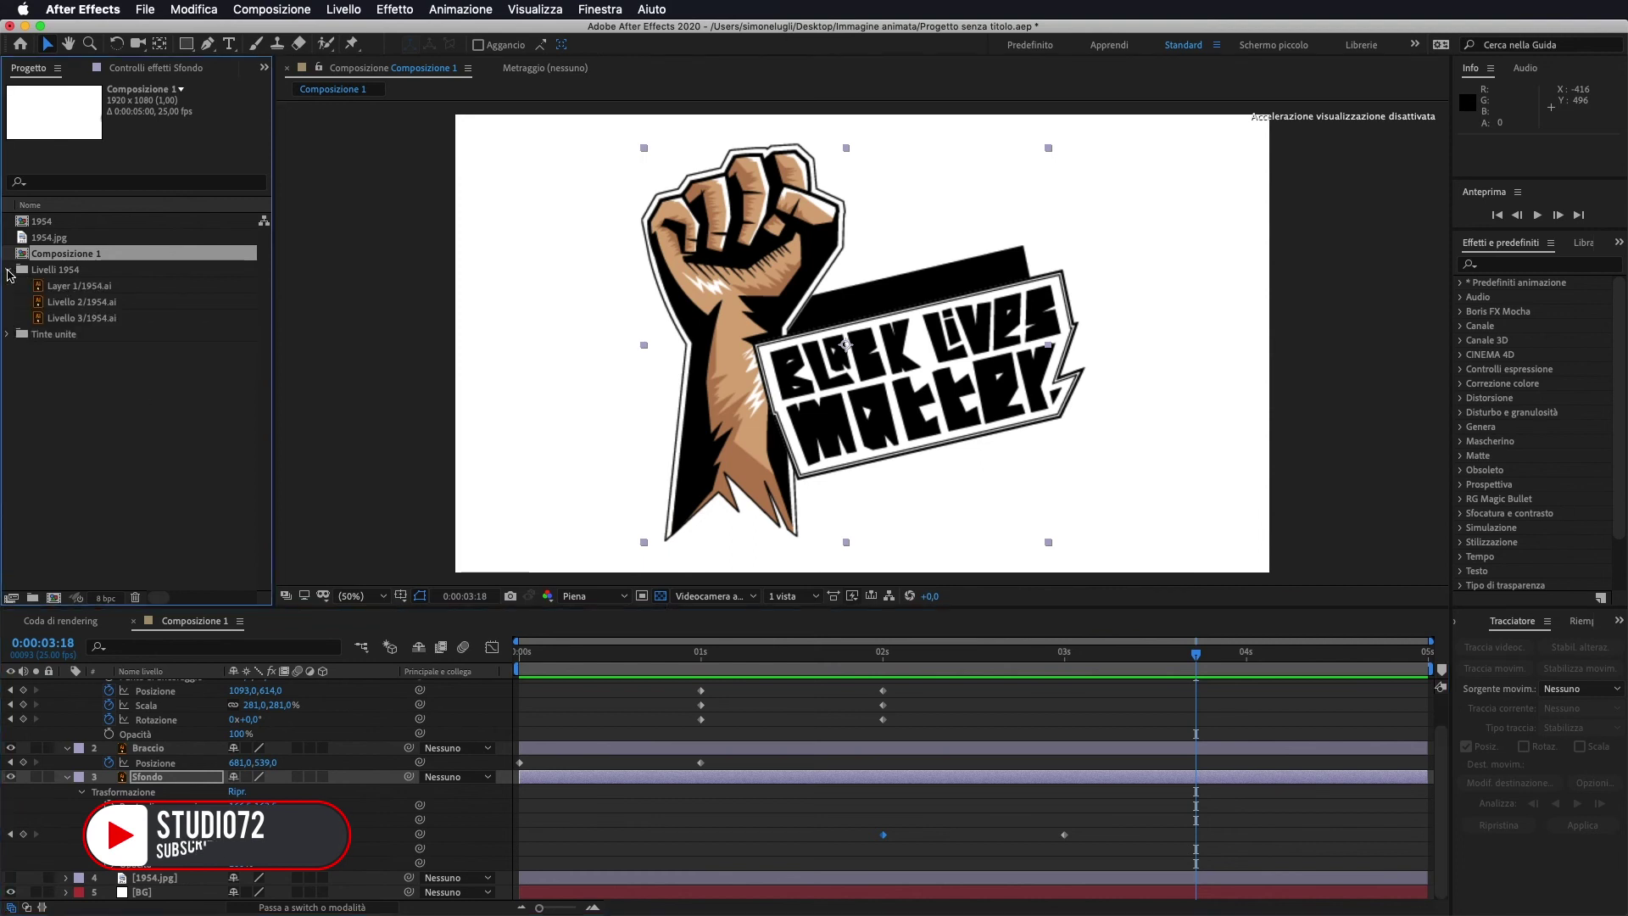